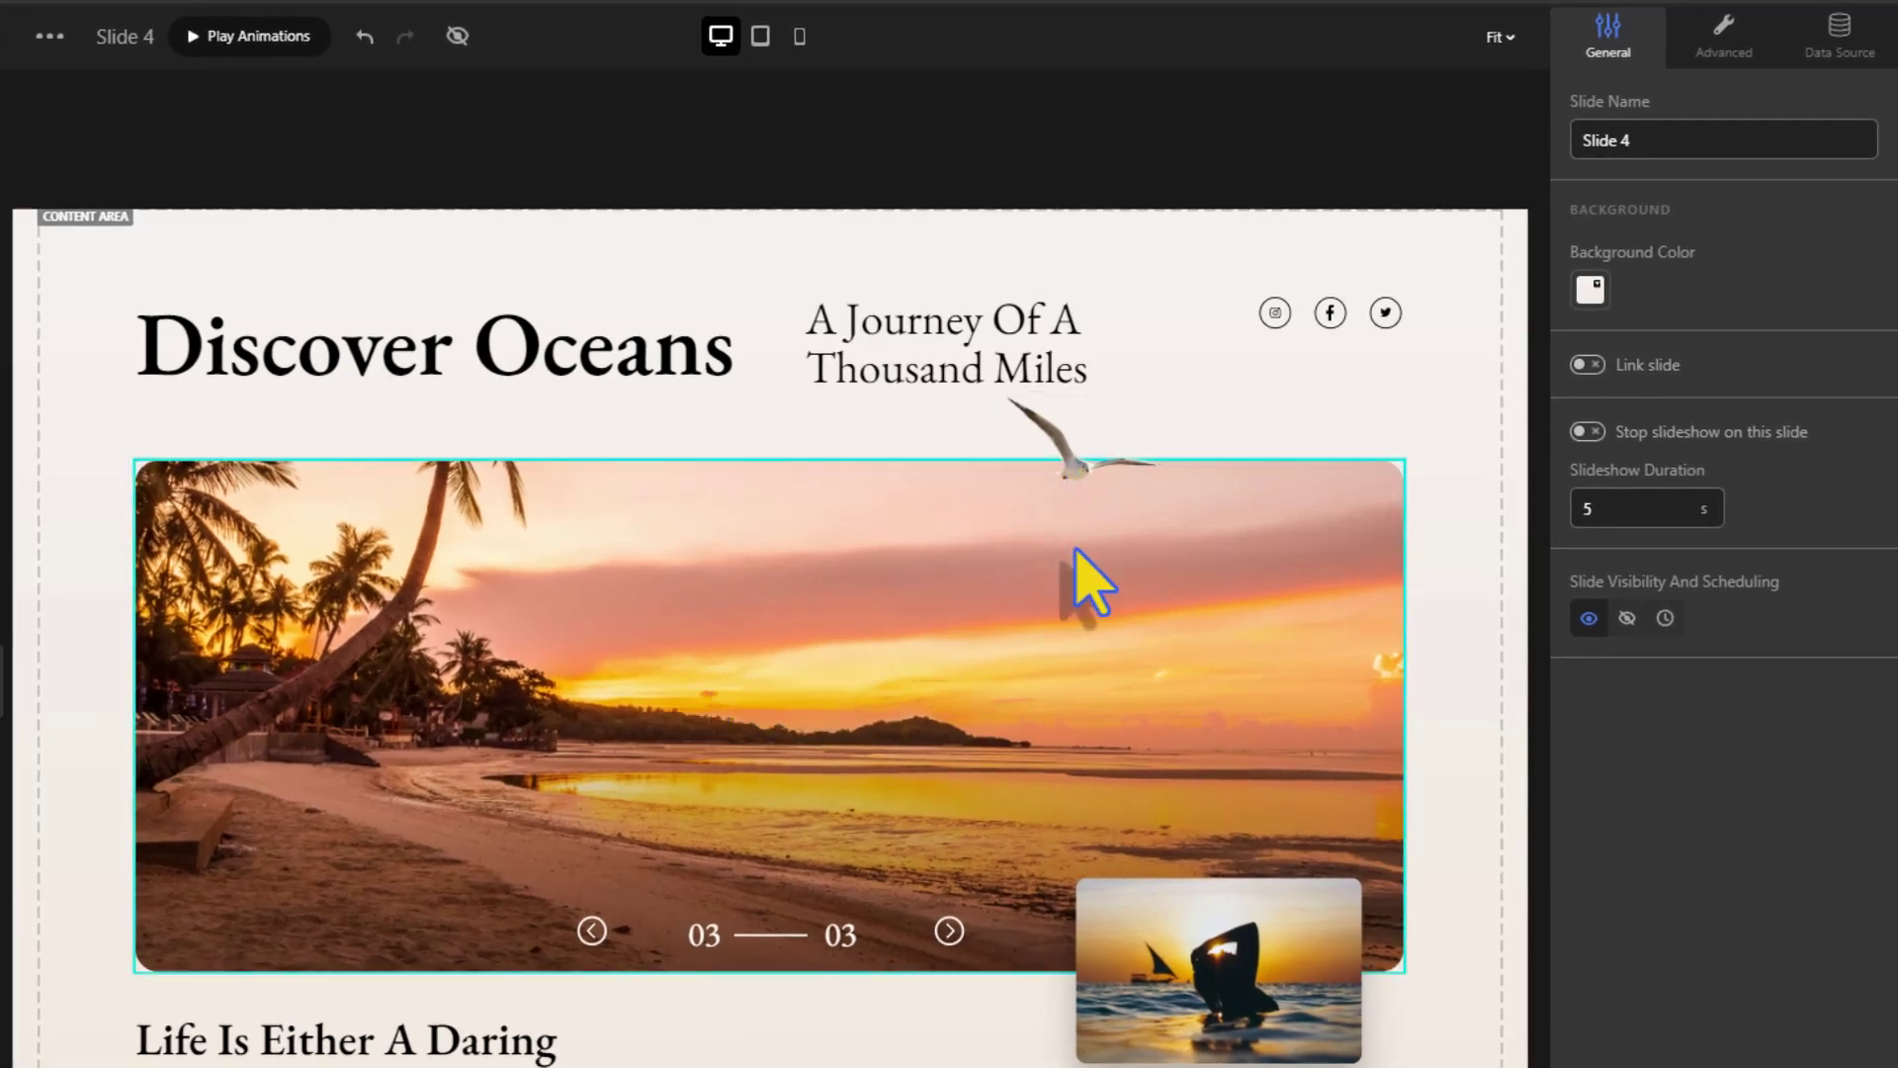
Give the beach photo Follow mouse 2D parallax with Movement X 1% and Movement Y 0%
left_click(1182, 619)
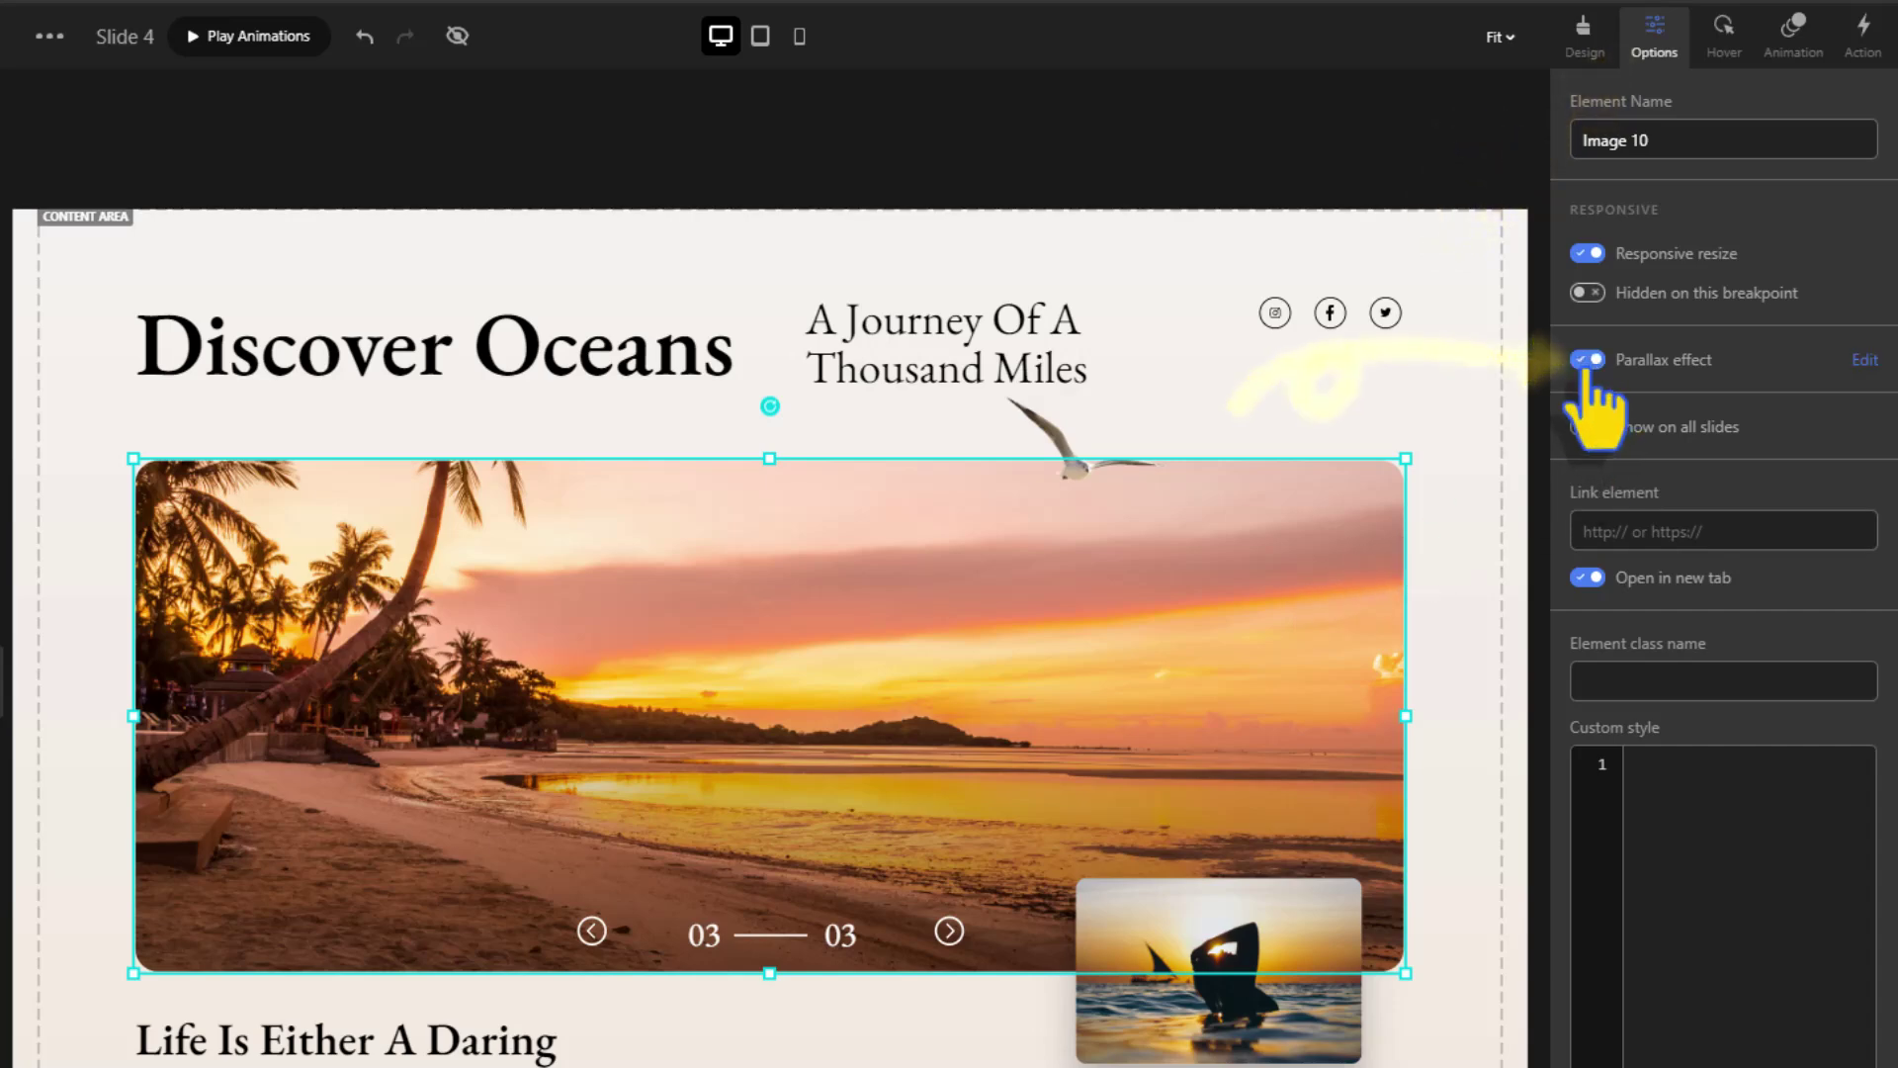
left_click(1865, 362)
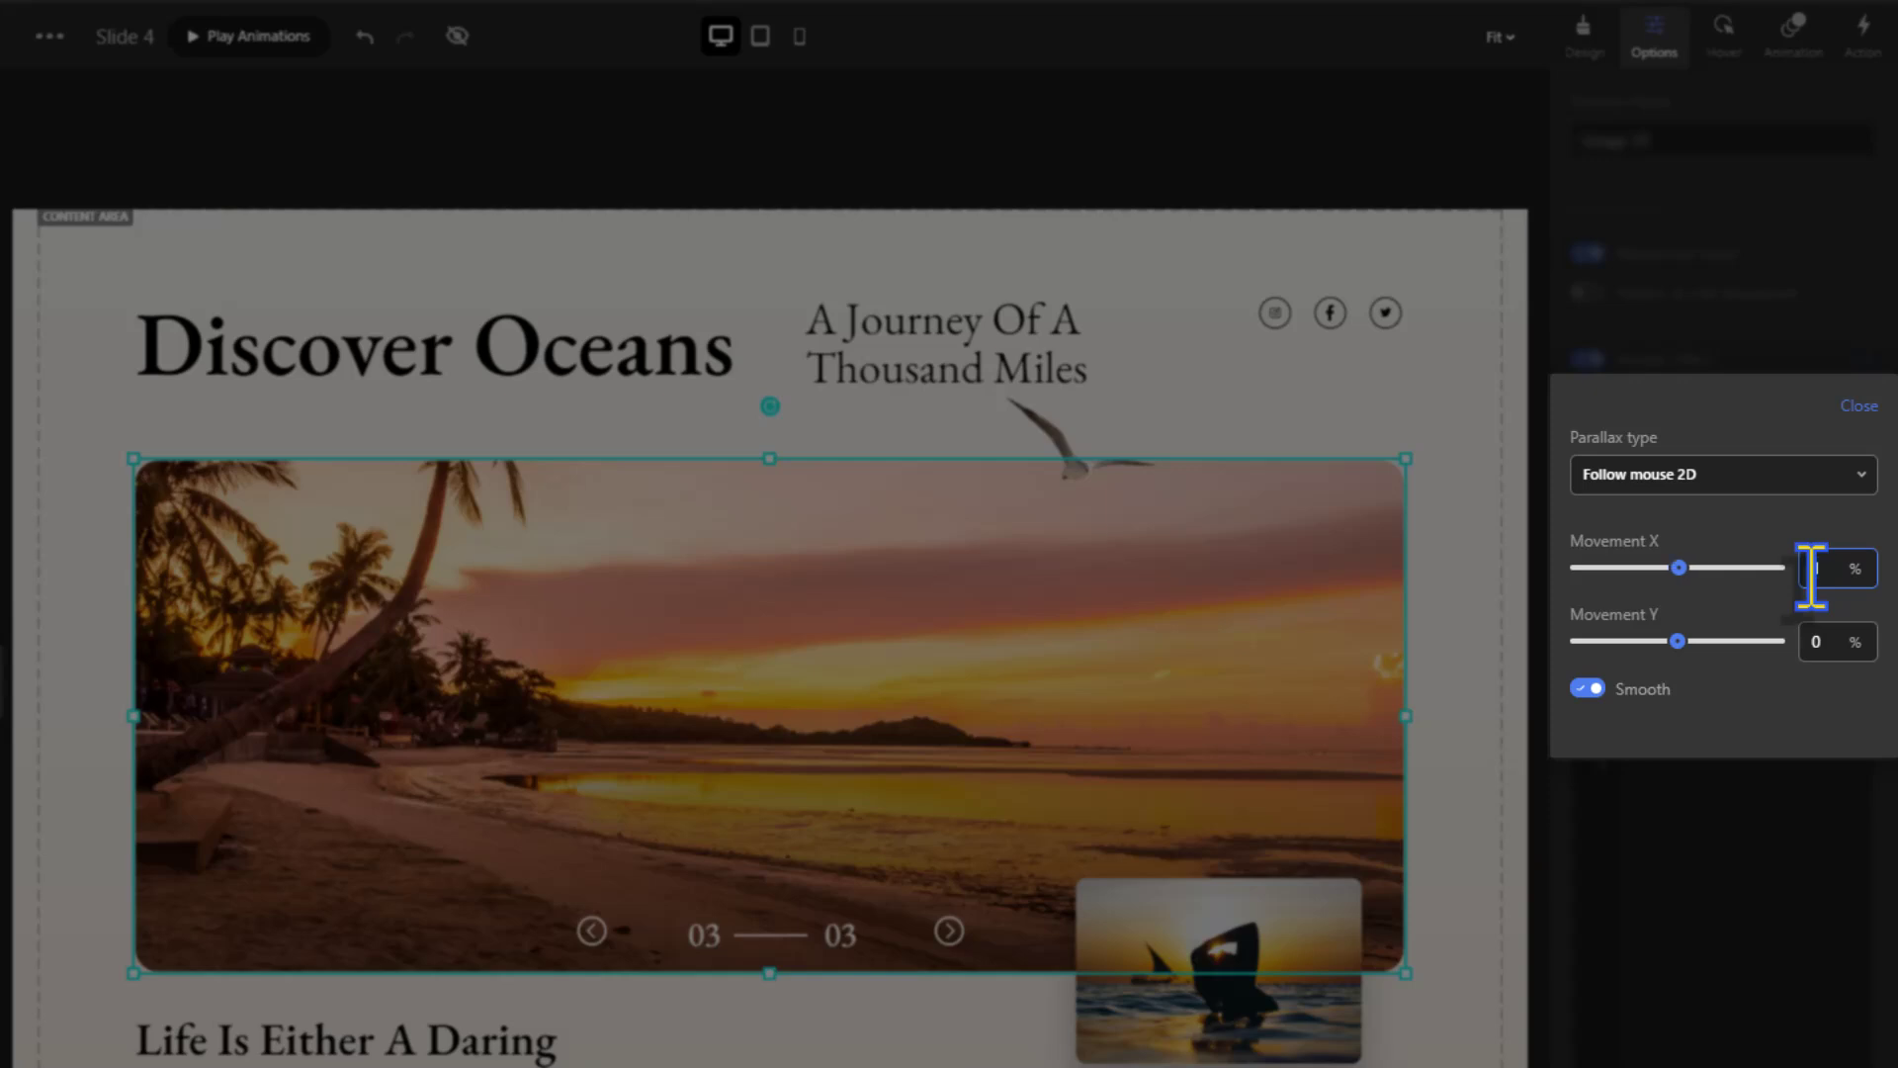
left_click(1860, 411)
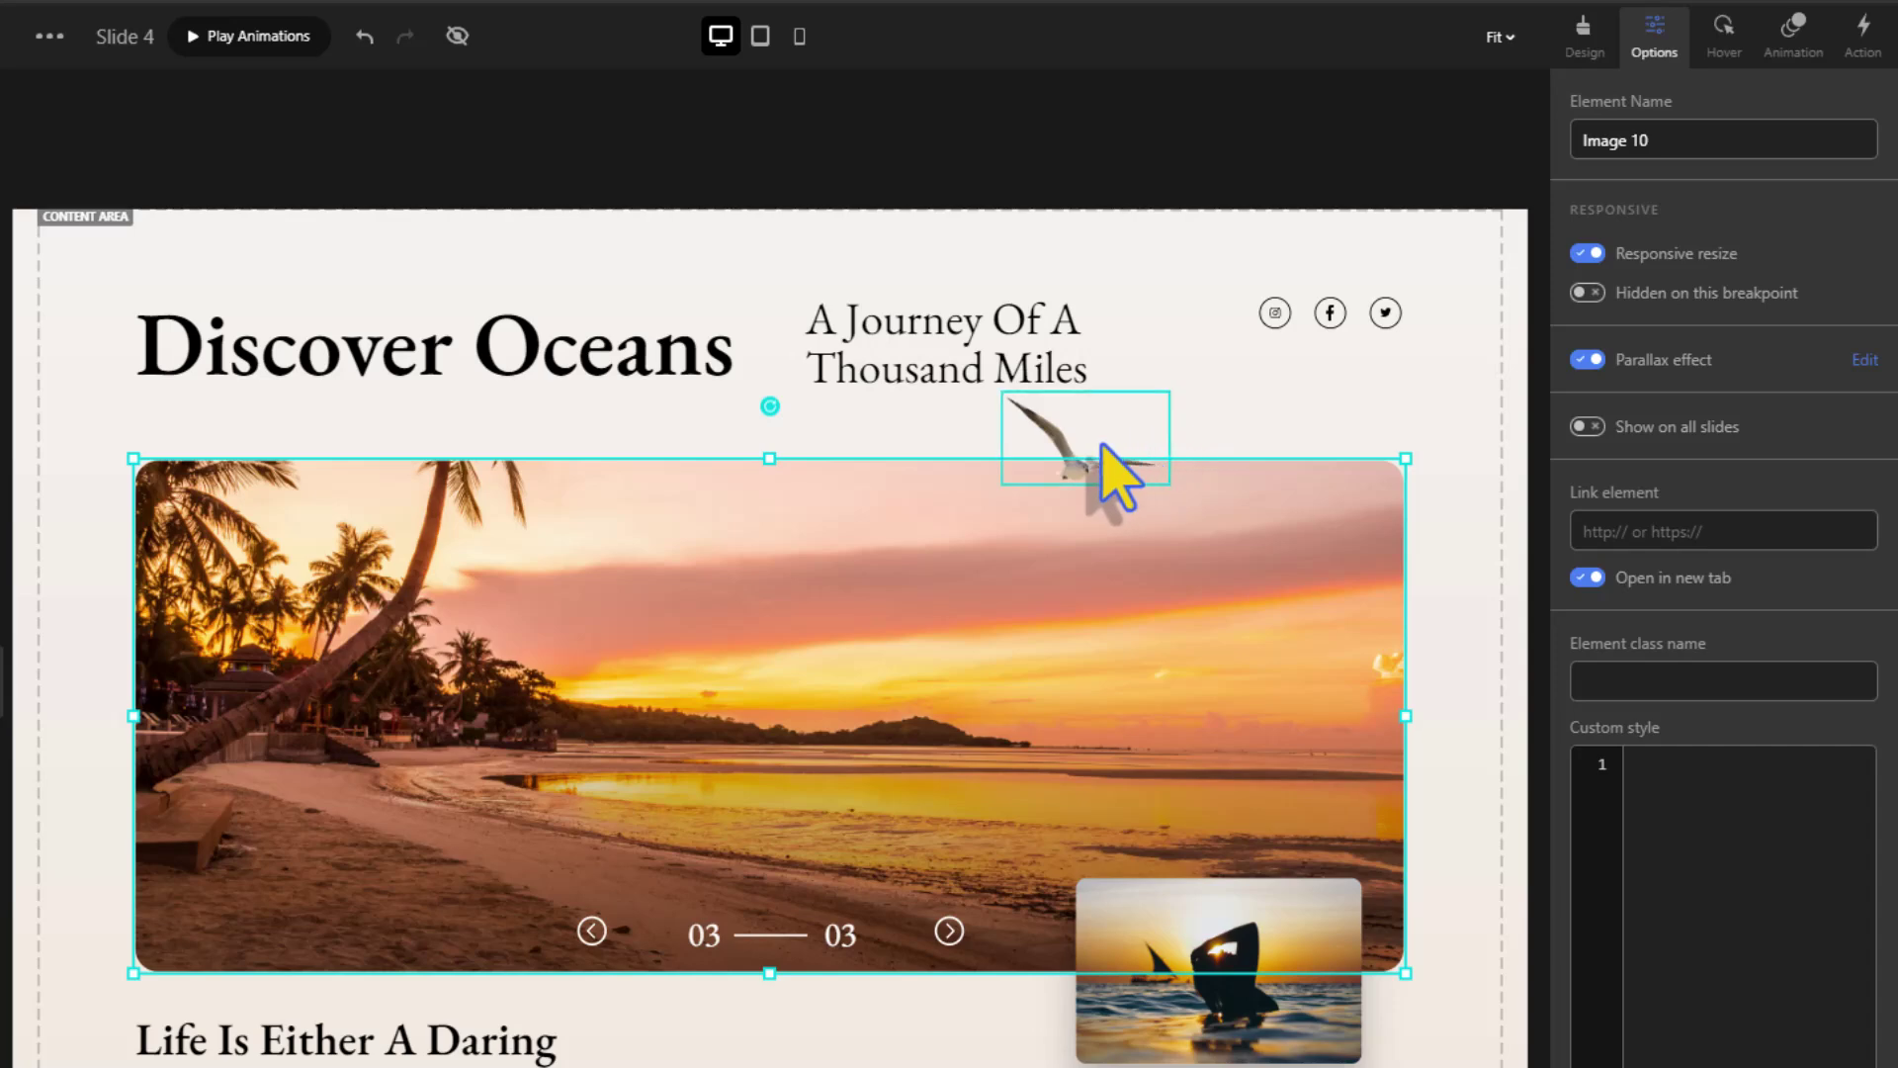
Give the seagull image Follow mouse 2D parallax with Movement X 6% and Movement Y 0%
left_click(1107, 455)
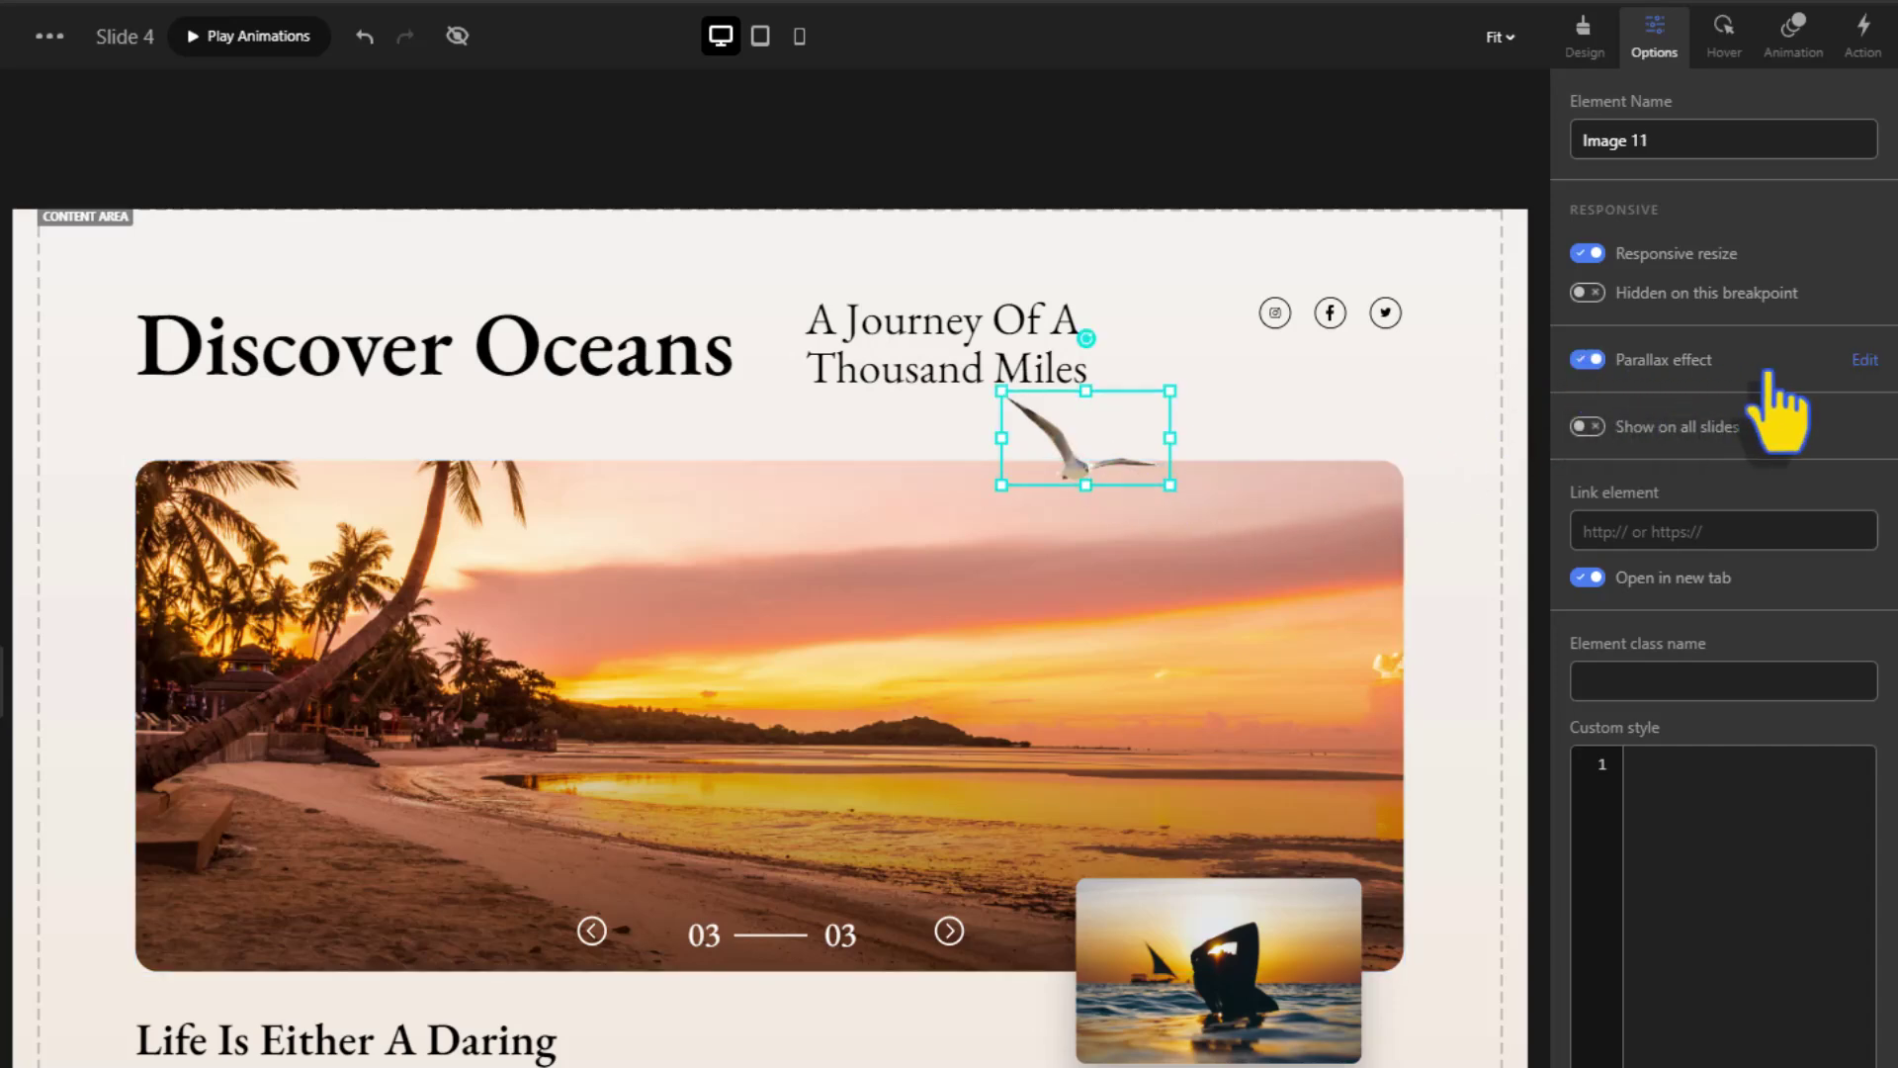
left_click(1863, 361)
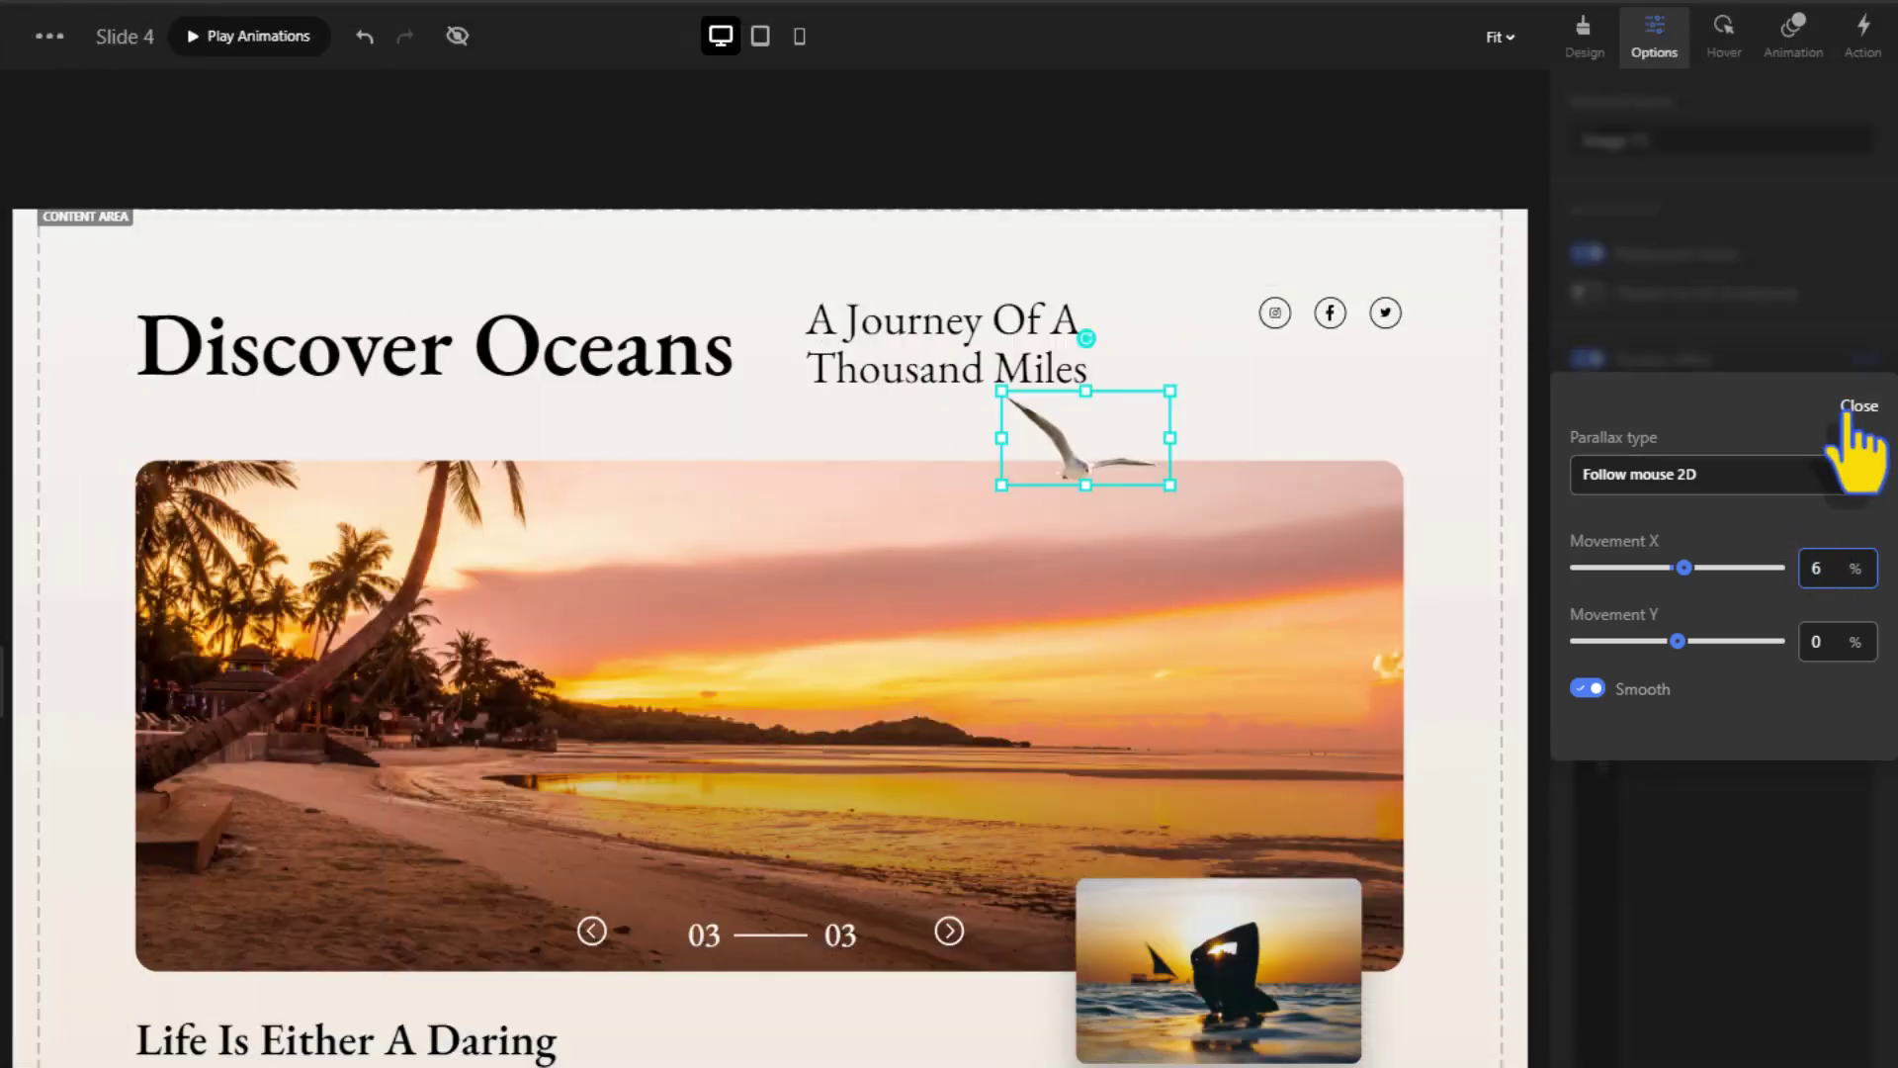
left_click(1857, 406)
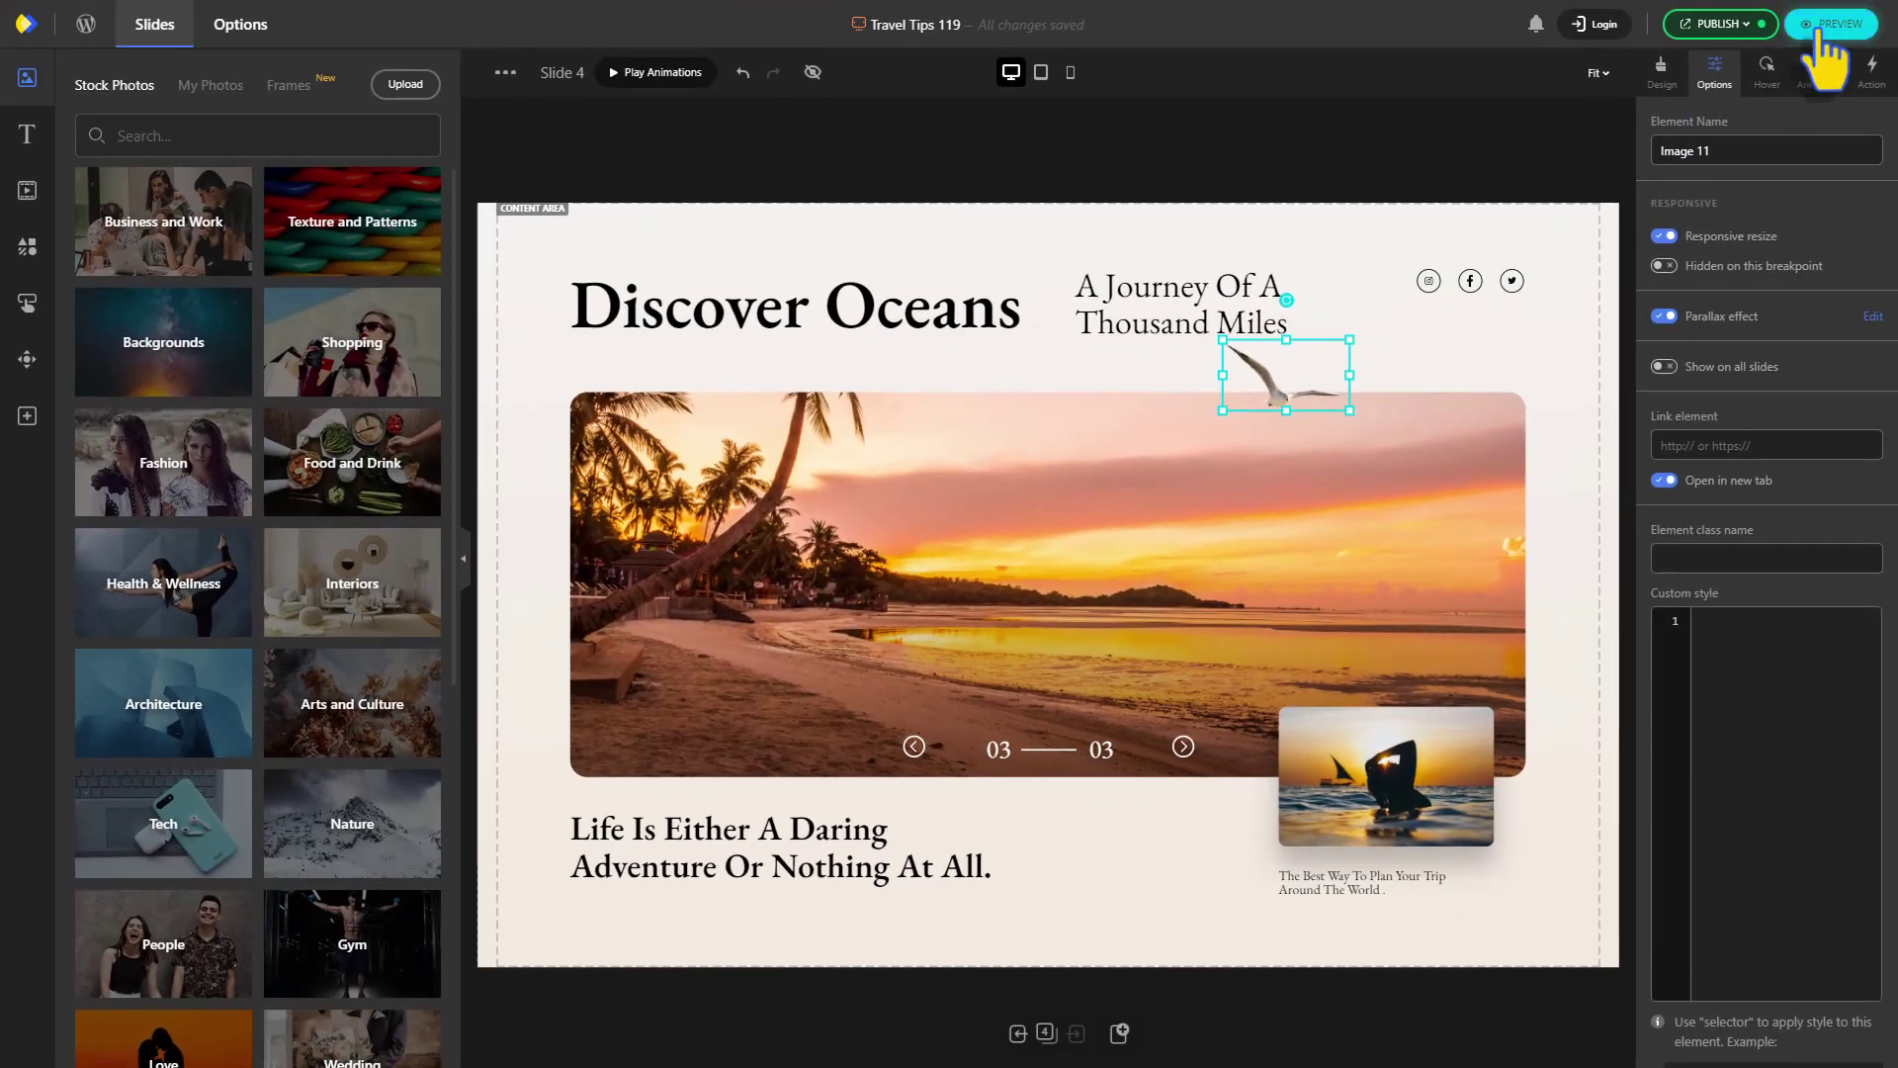
Preview the travel slide to test its mouse parallax
left_click(1824, 57)
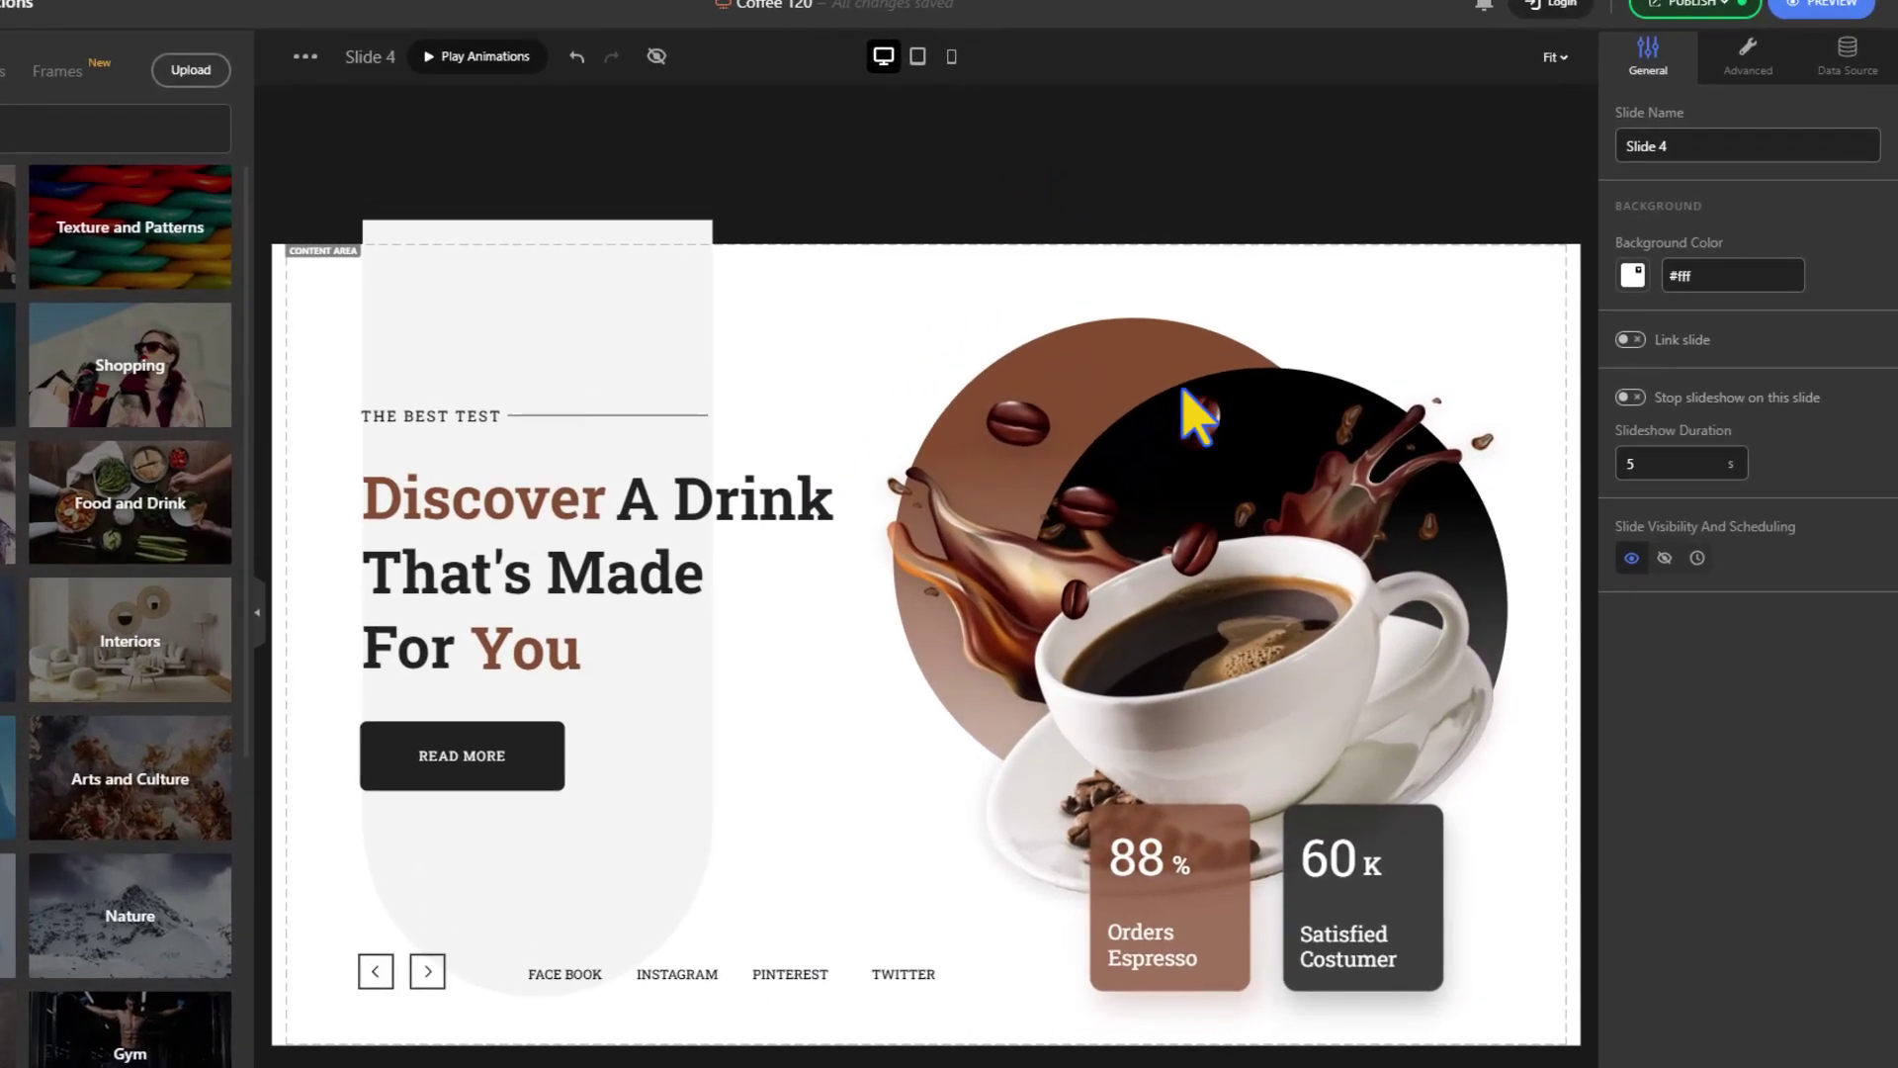
Turn on mouse parallax for the coffee cup image, setting its horizontal movement to 1
left_click(1392, 634)
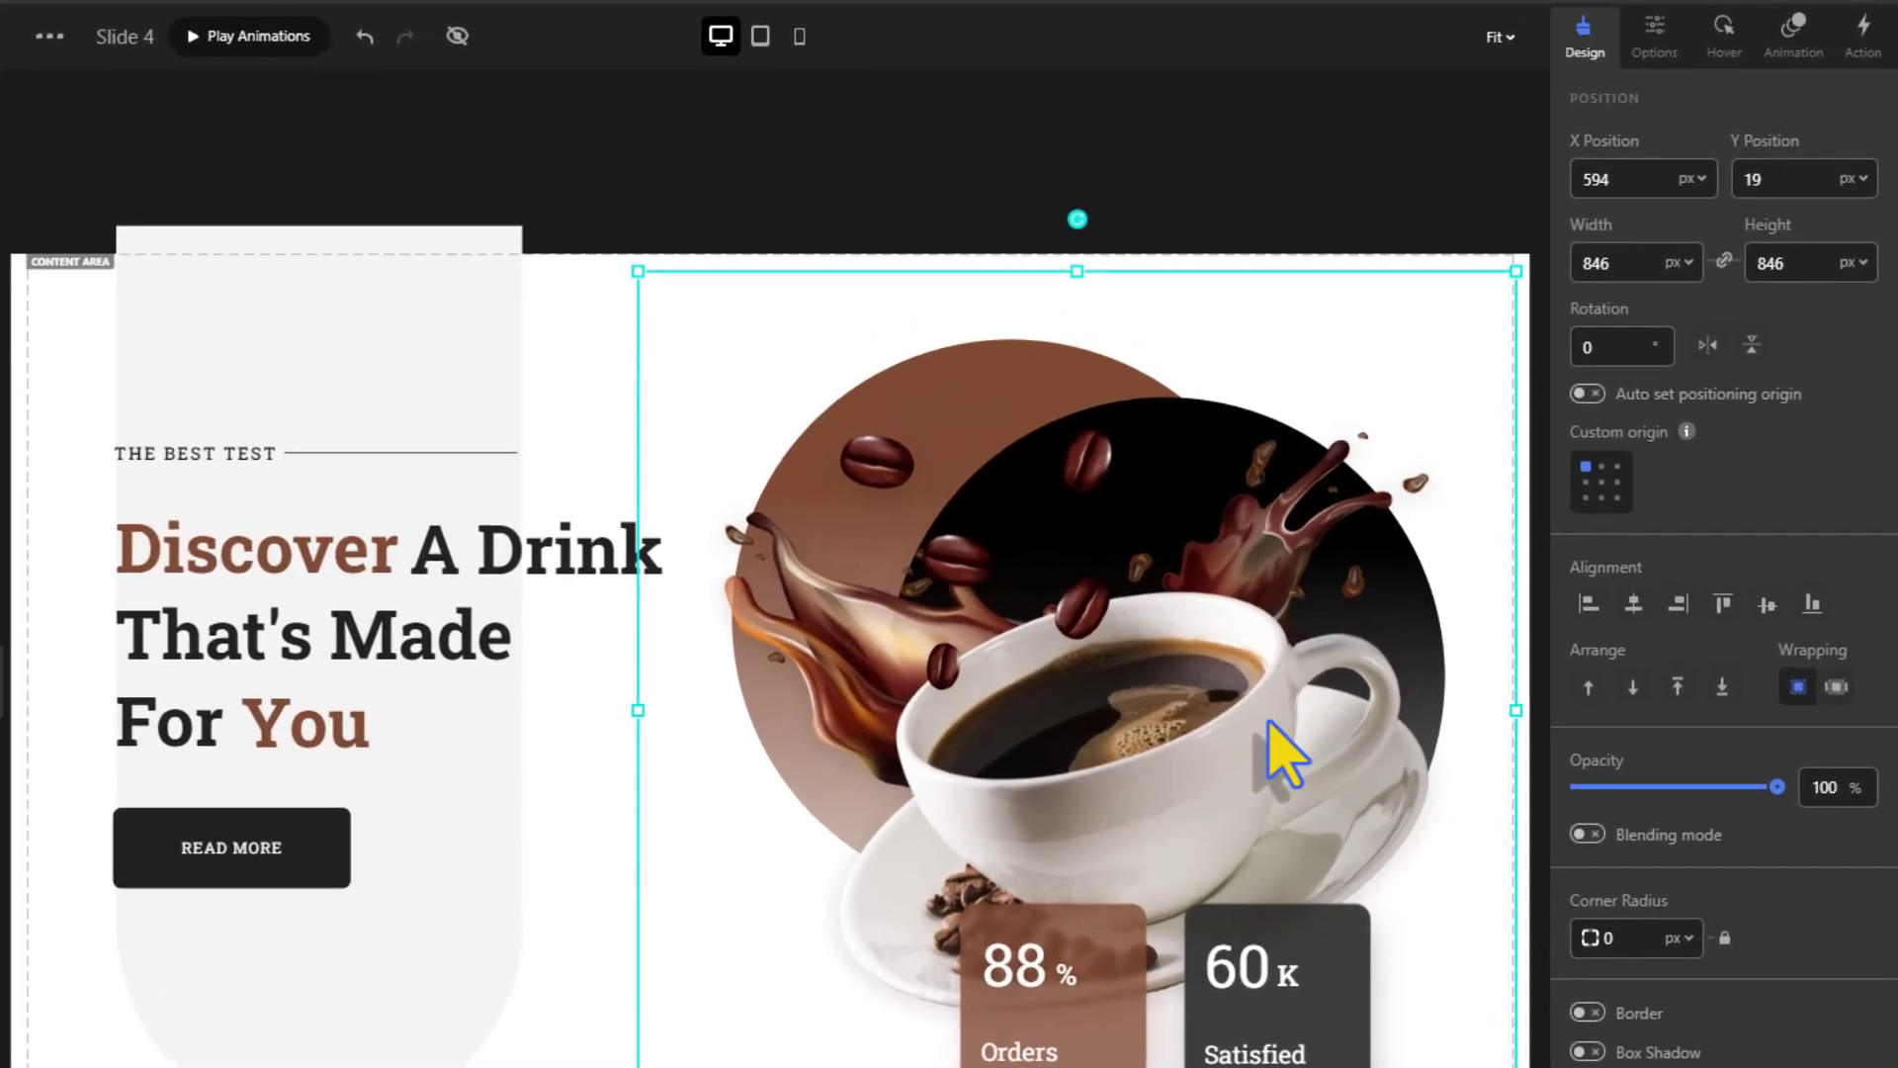
left_click(1654, 39)
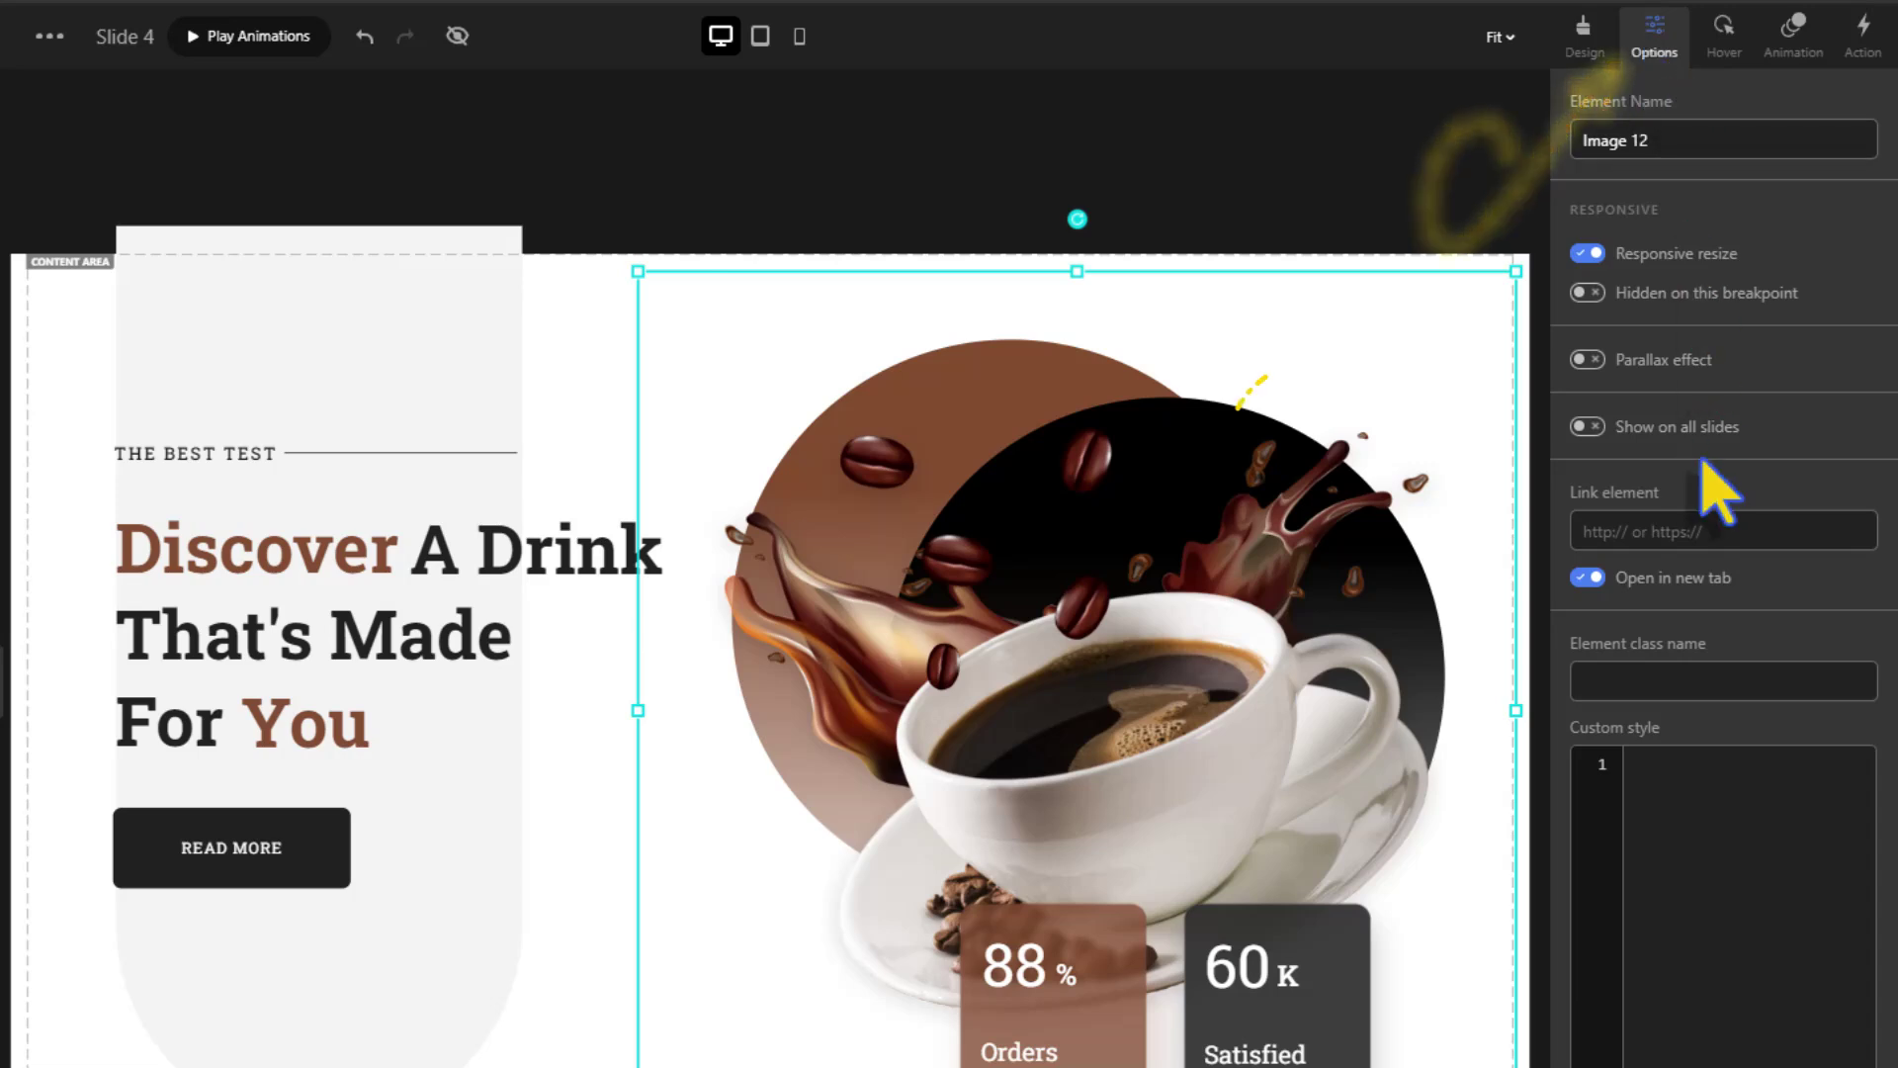
left_click(1588, 360)
left_click(1865, 360)
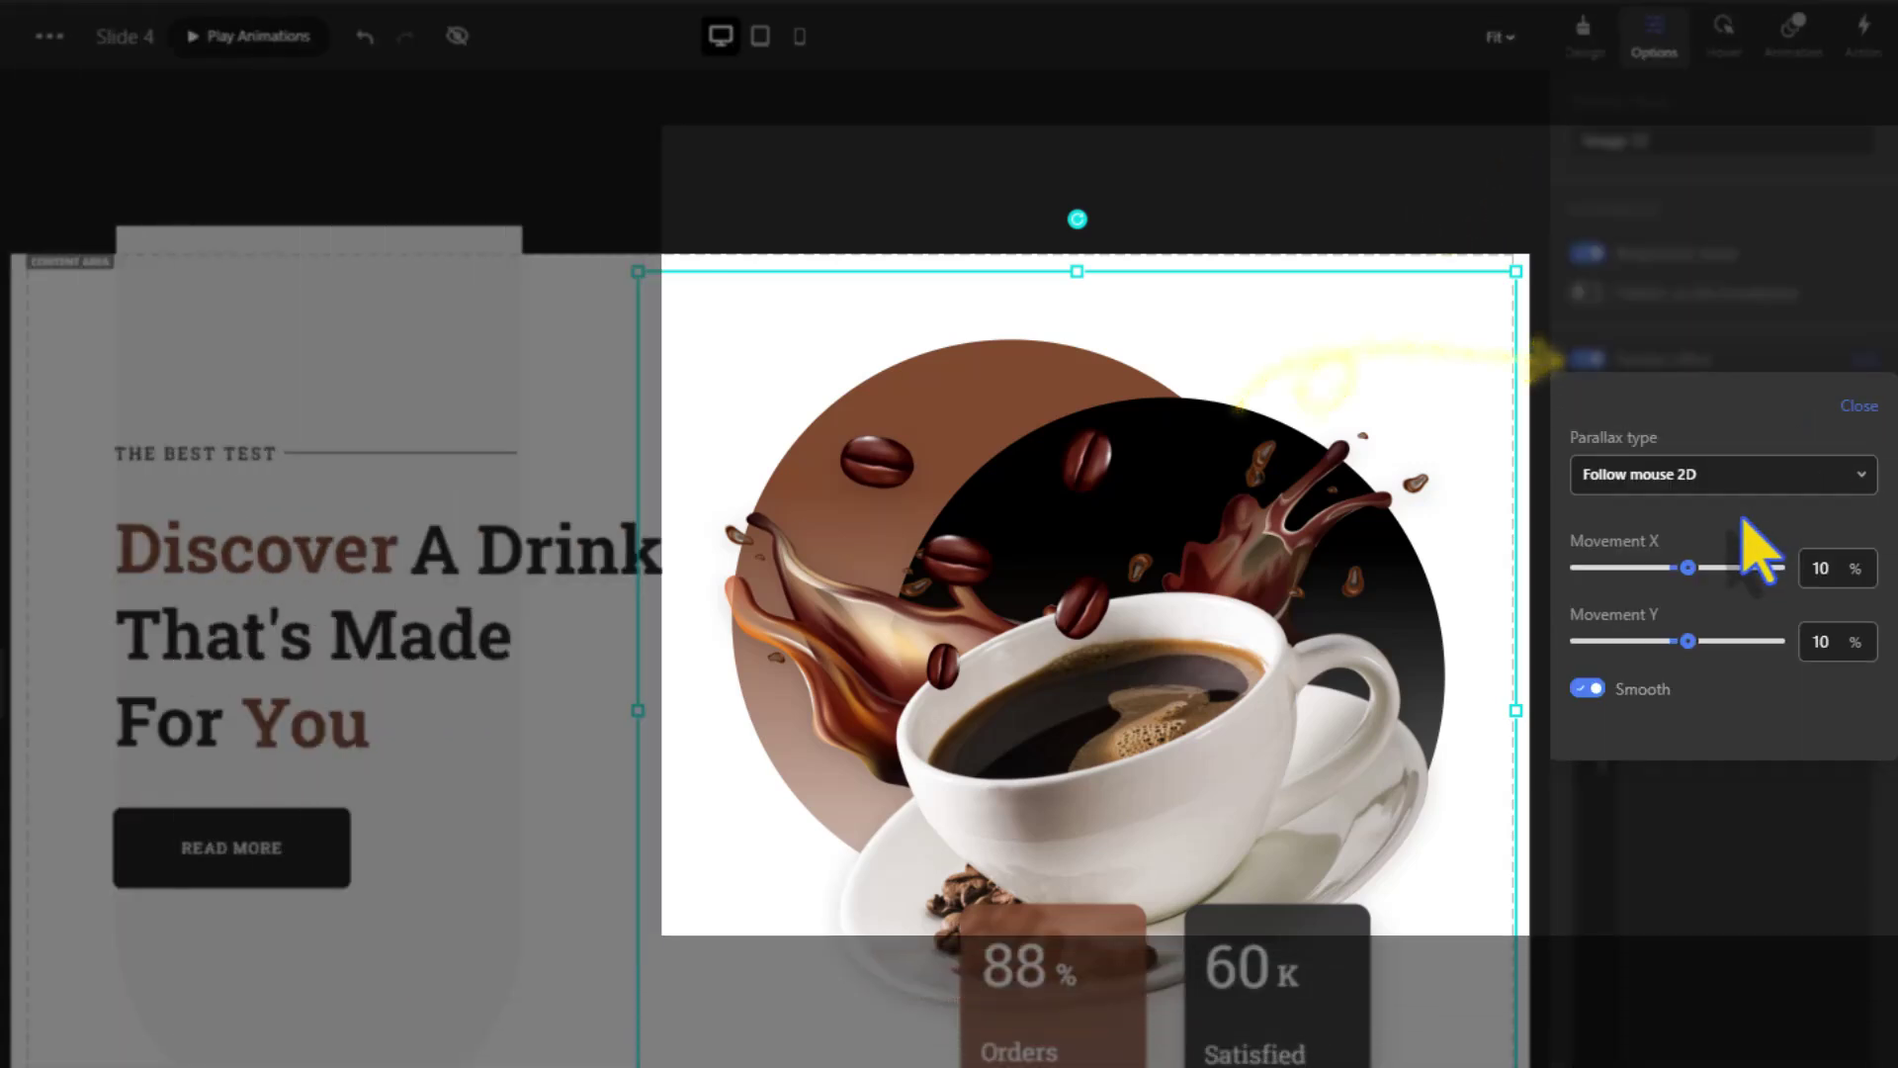
double_click(1815, 571)
type("1")
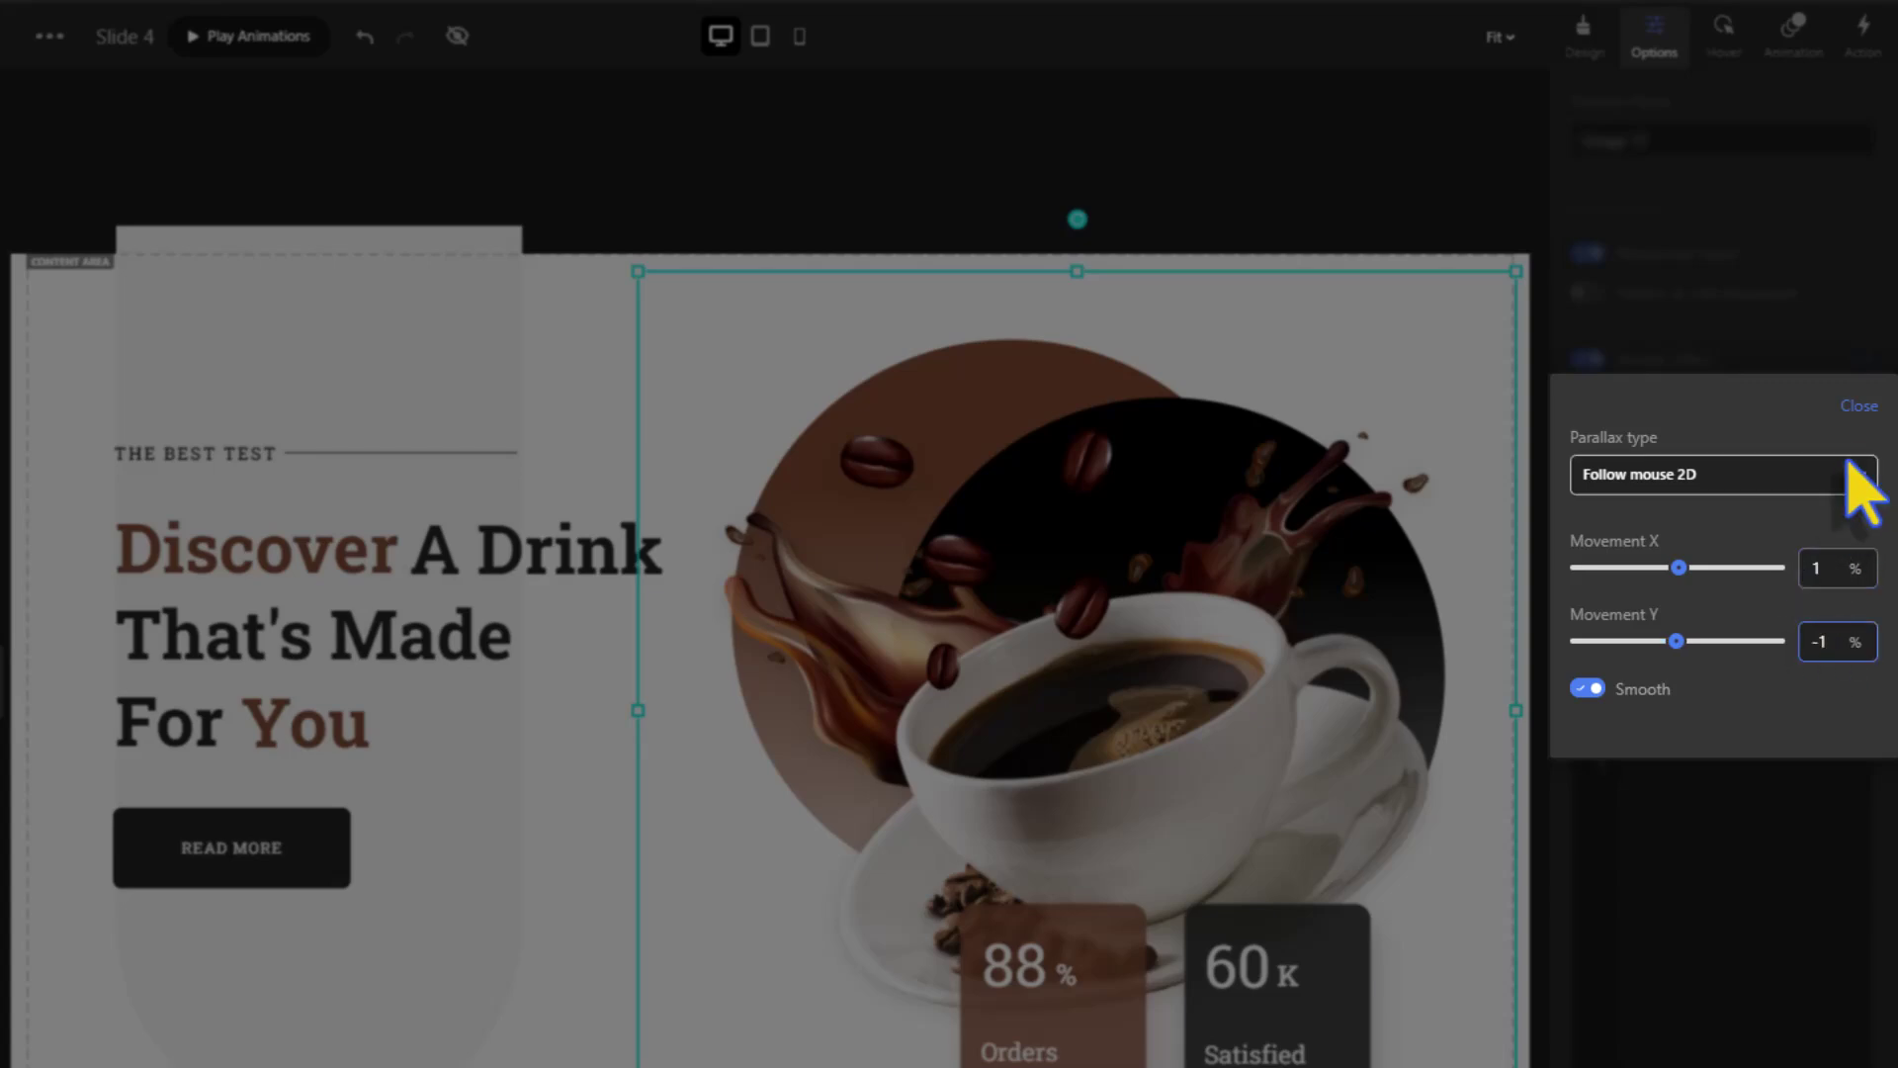
left_click(1852, 407)
Enable mouse parallax on the dark and brown circles, with horizontal movements of -1% and 4%
left_click(1220, 417)
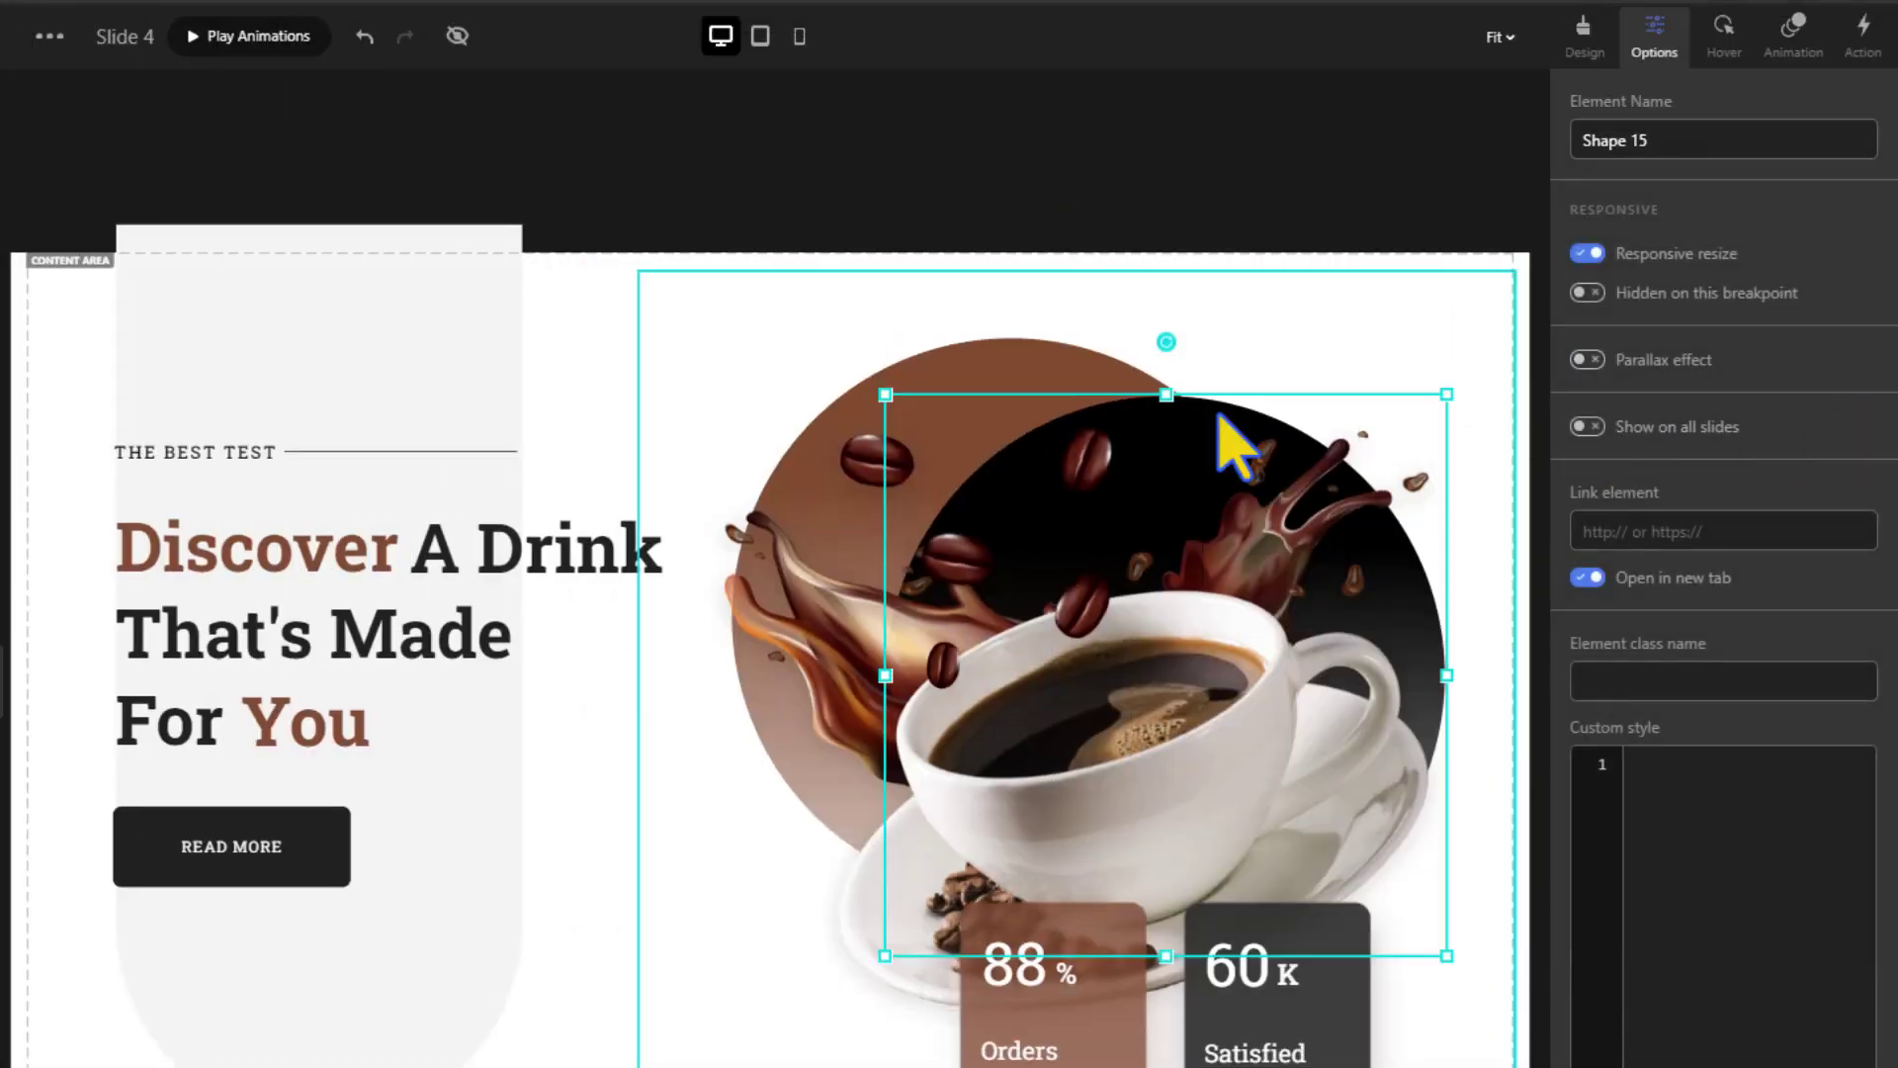
left_click(1588, 360)
left_click(1865, 360)
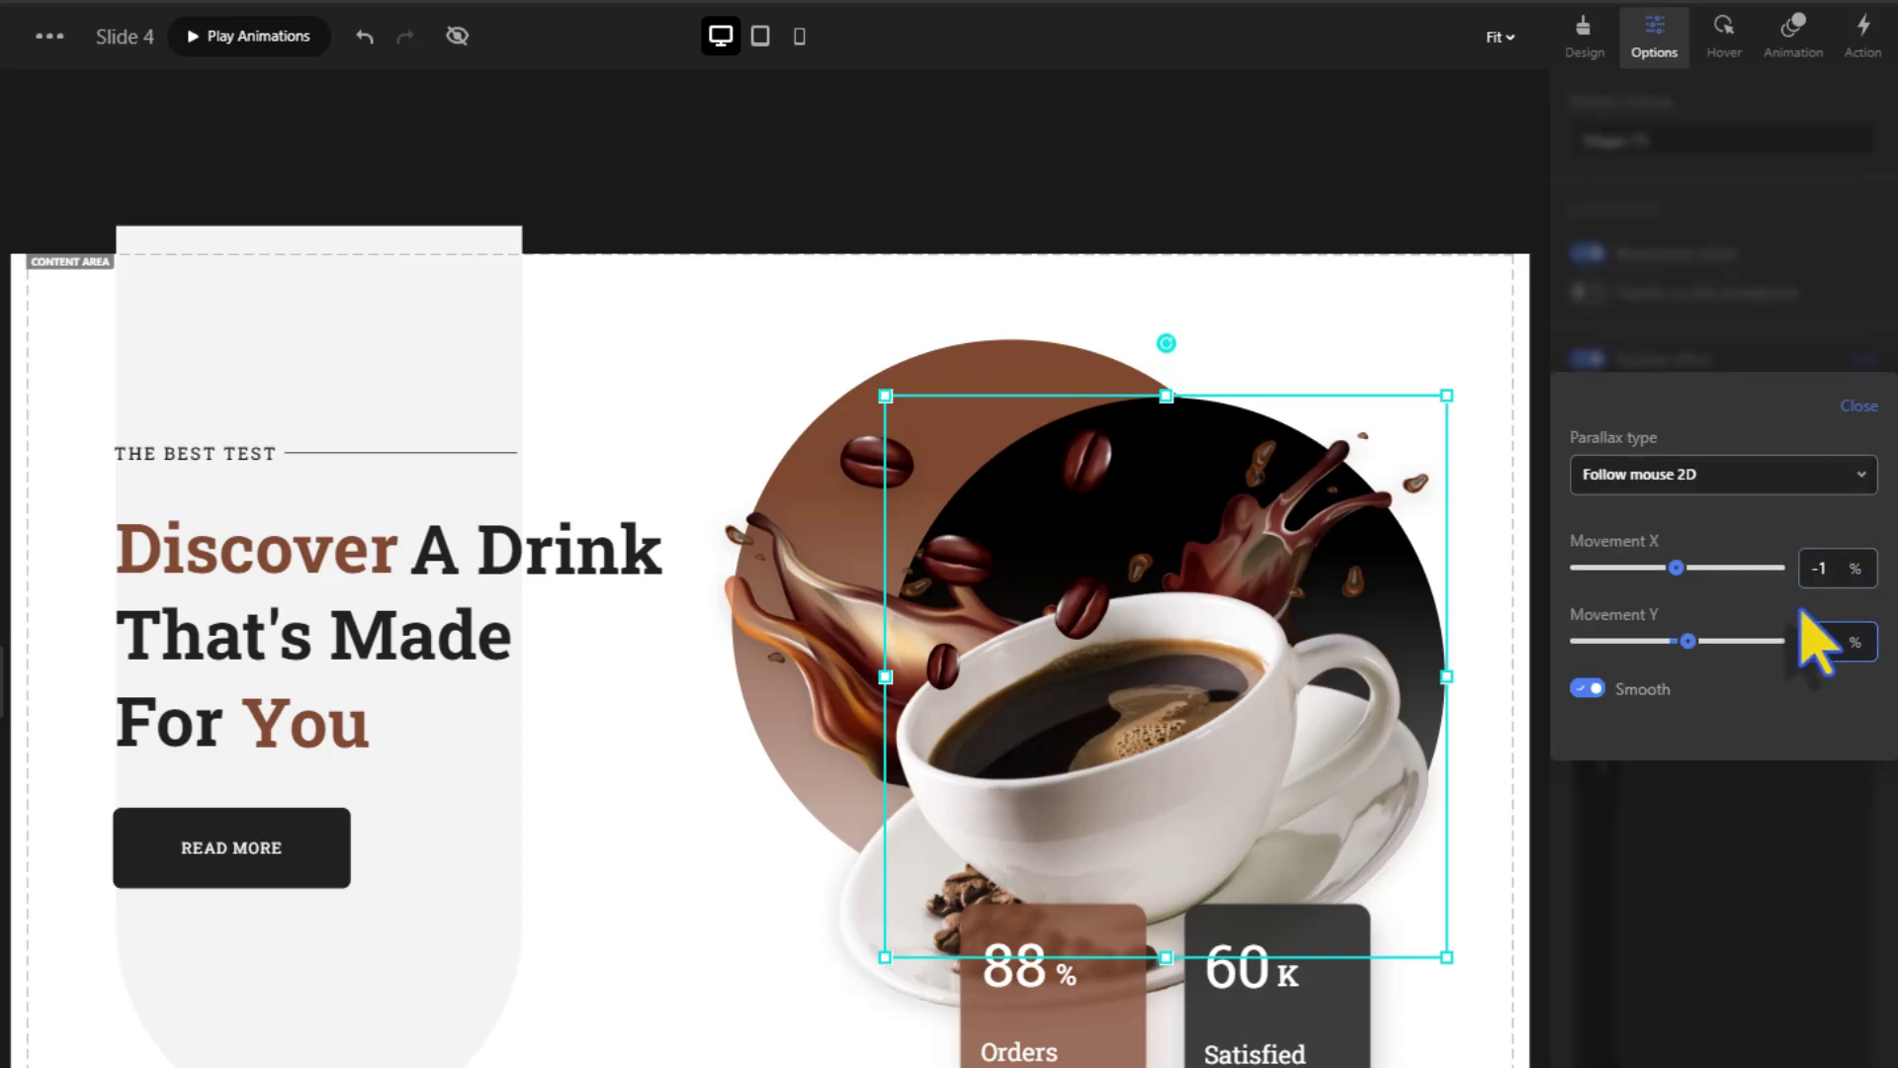
left_click(1855, 407)
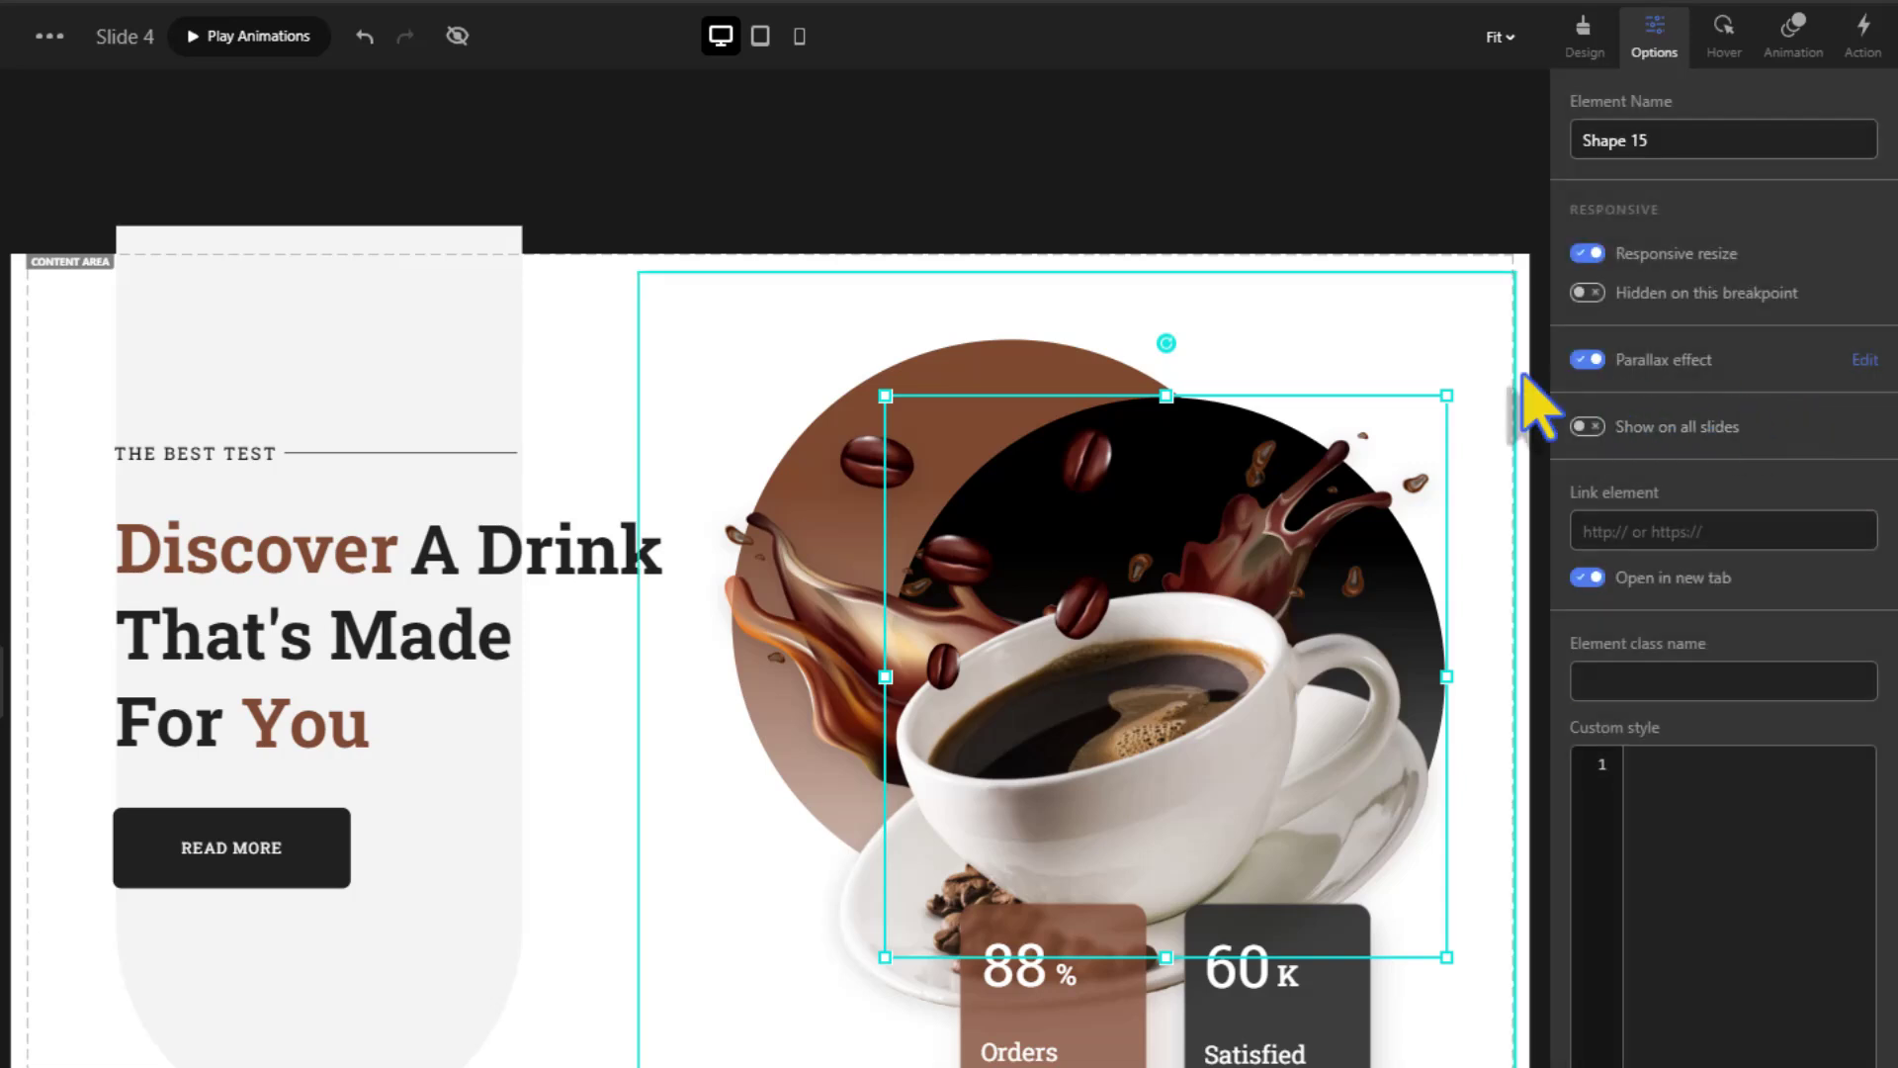
left_click(1087, 368)
left_click(1588, 360)
left_click(1864, 360)
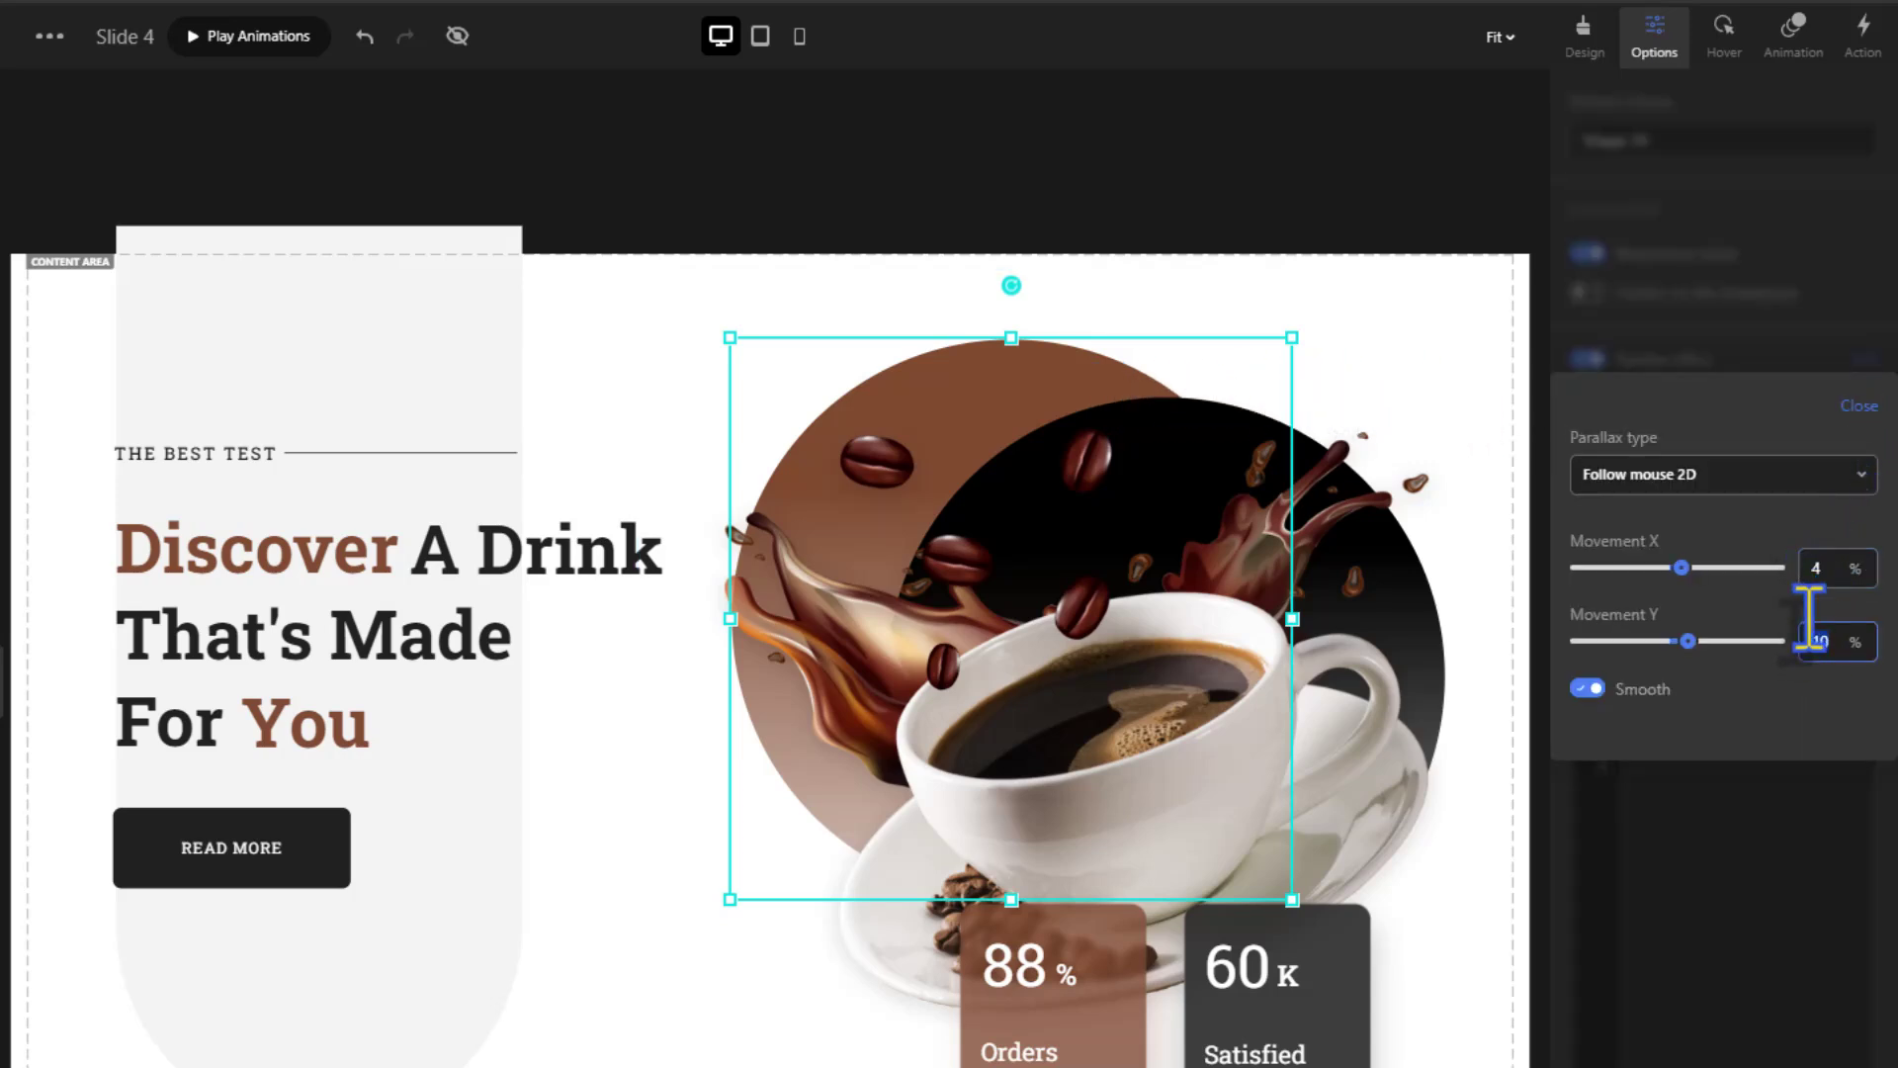
left_click(1855, 407)
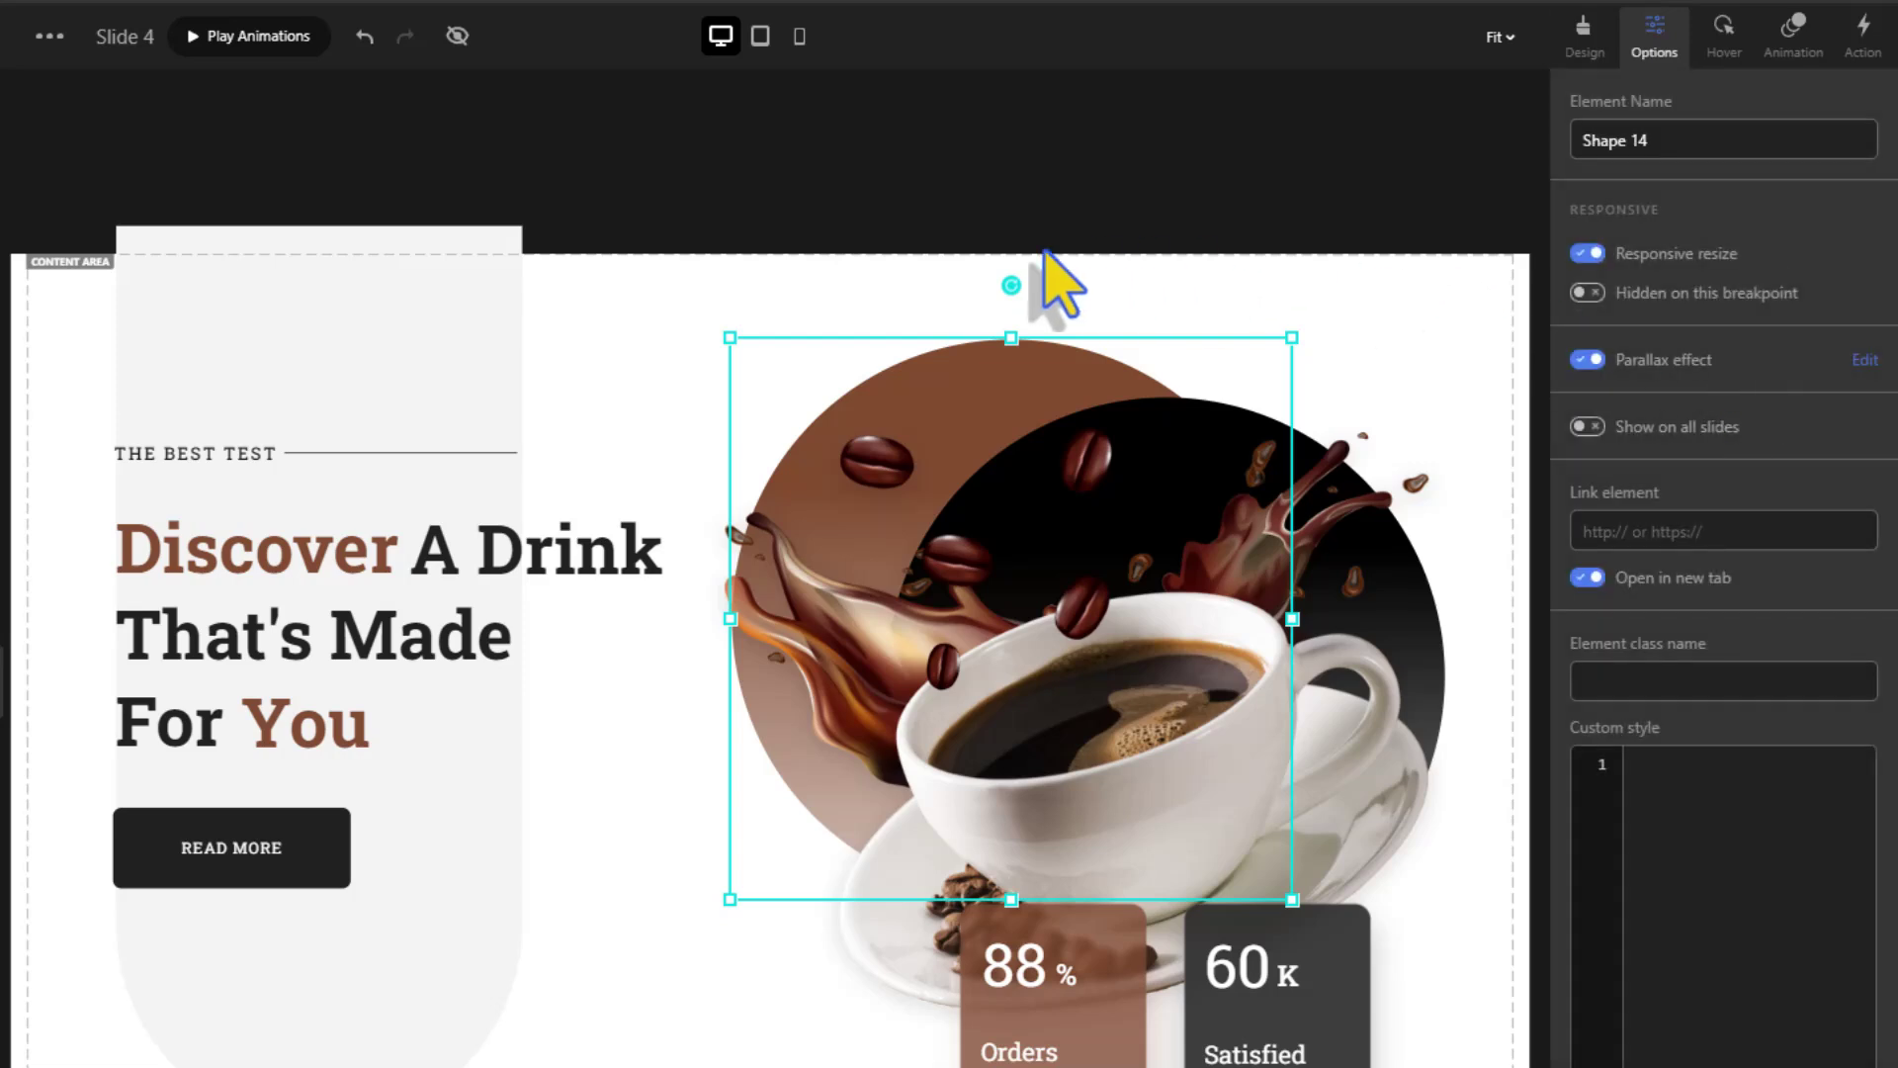
left_click(1094, 501)
Add mouse parallax to the coffee bean above the cup and a second nearby bean
left_click(1088, 485)
left_click(1588, 360)
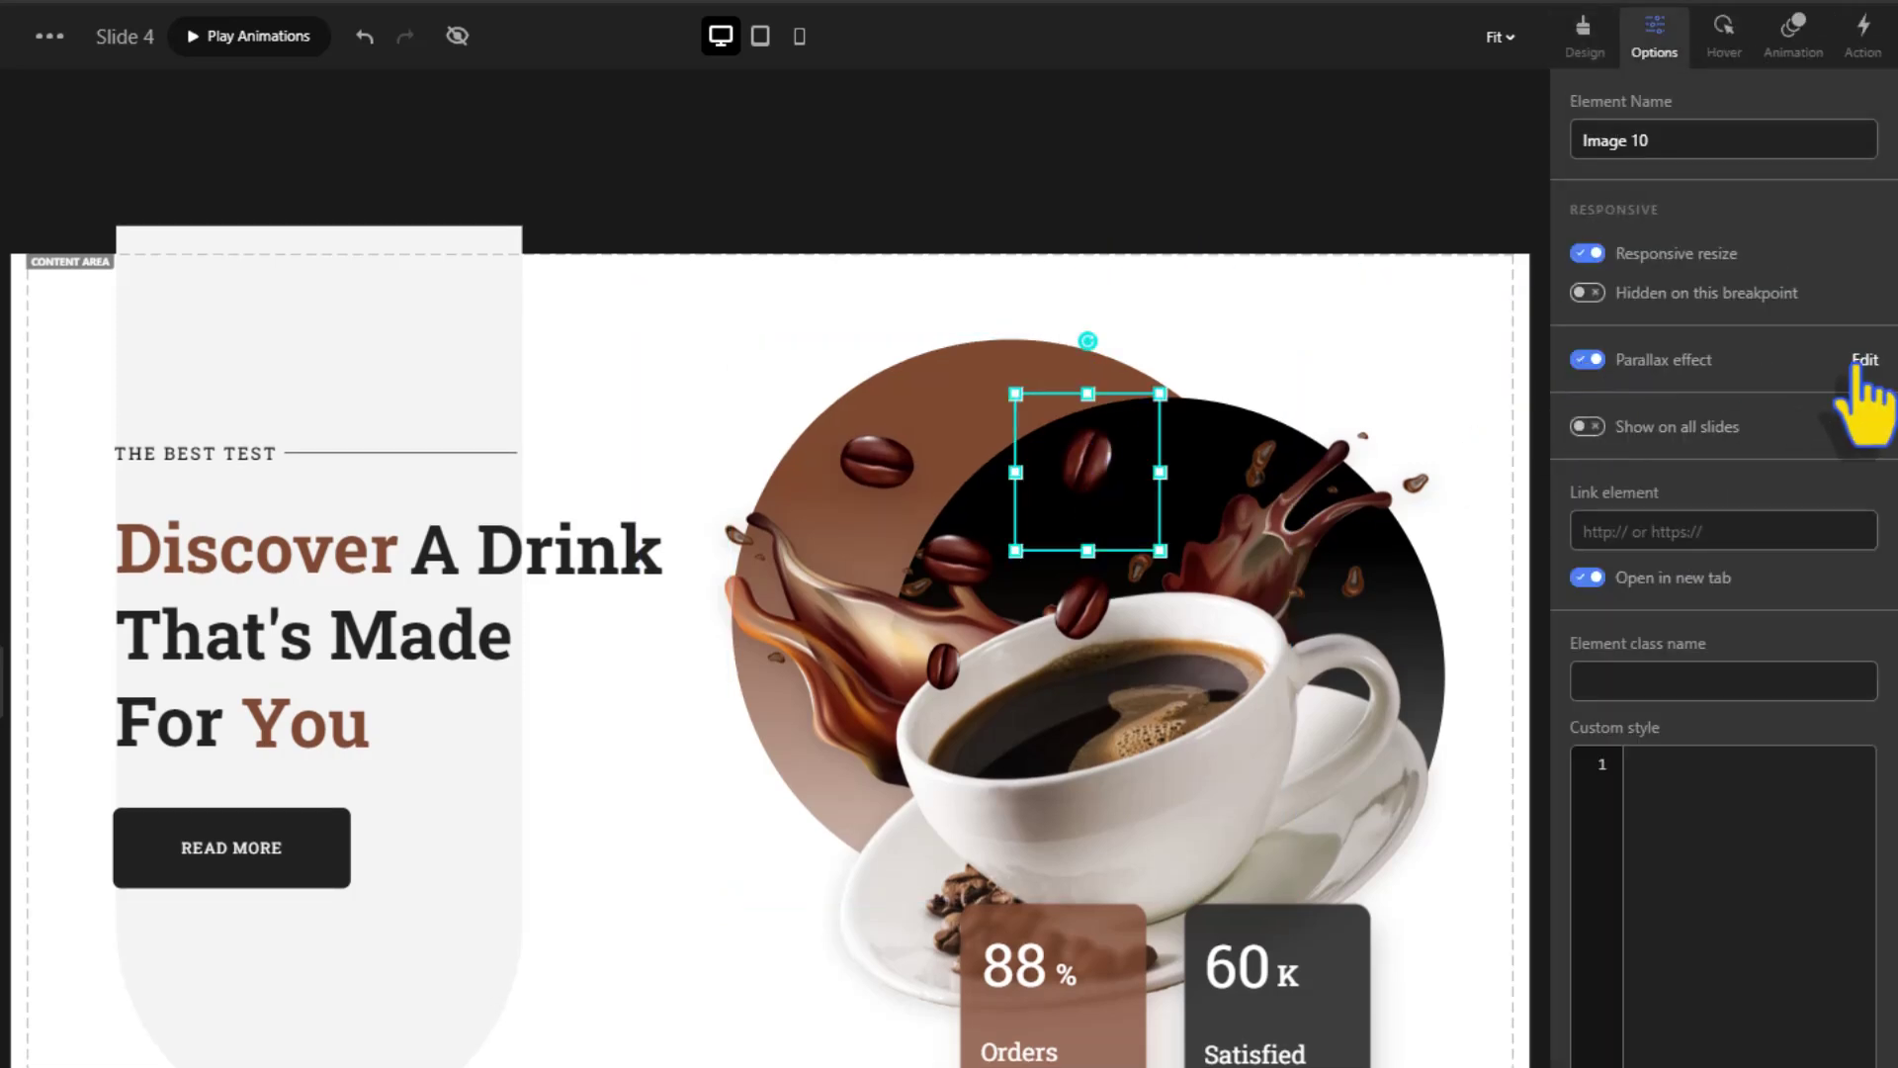
left_click(1865, 360)
left_click(1802, 569)
left_click(1859, 405)
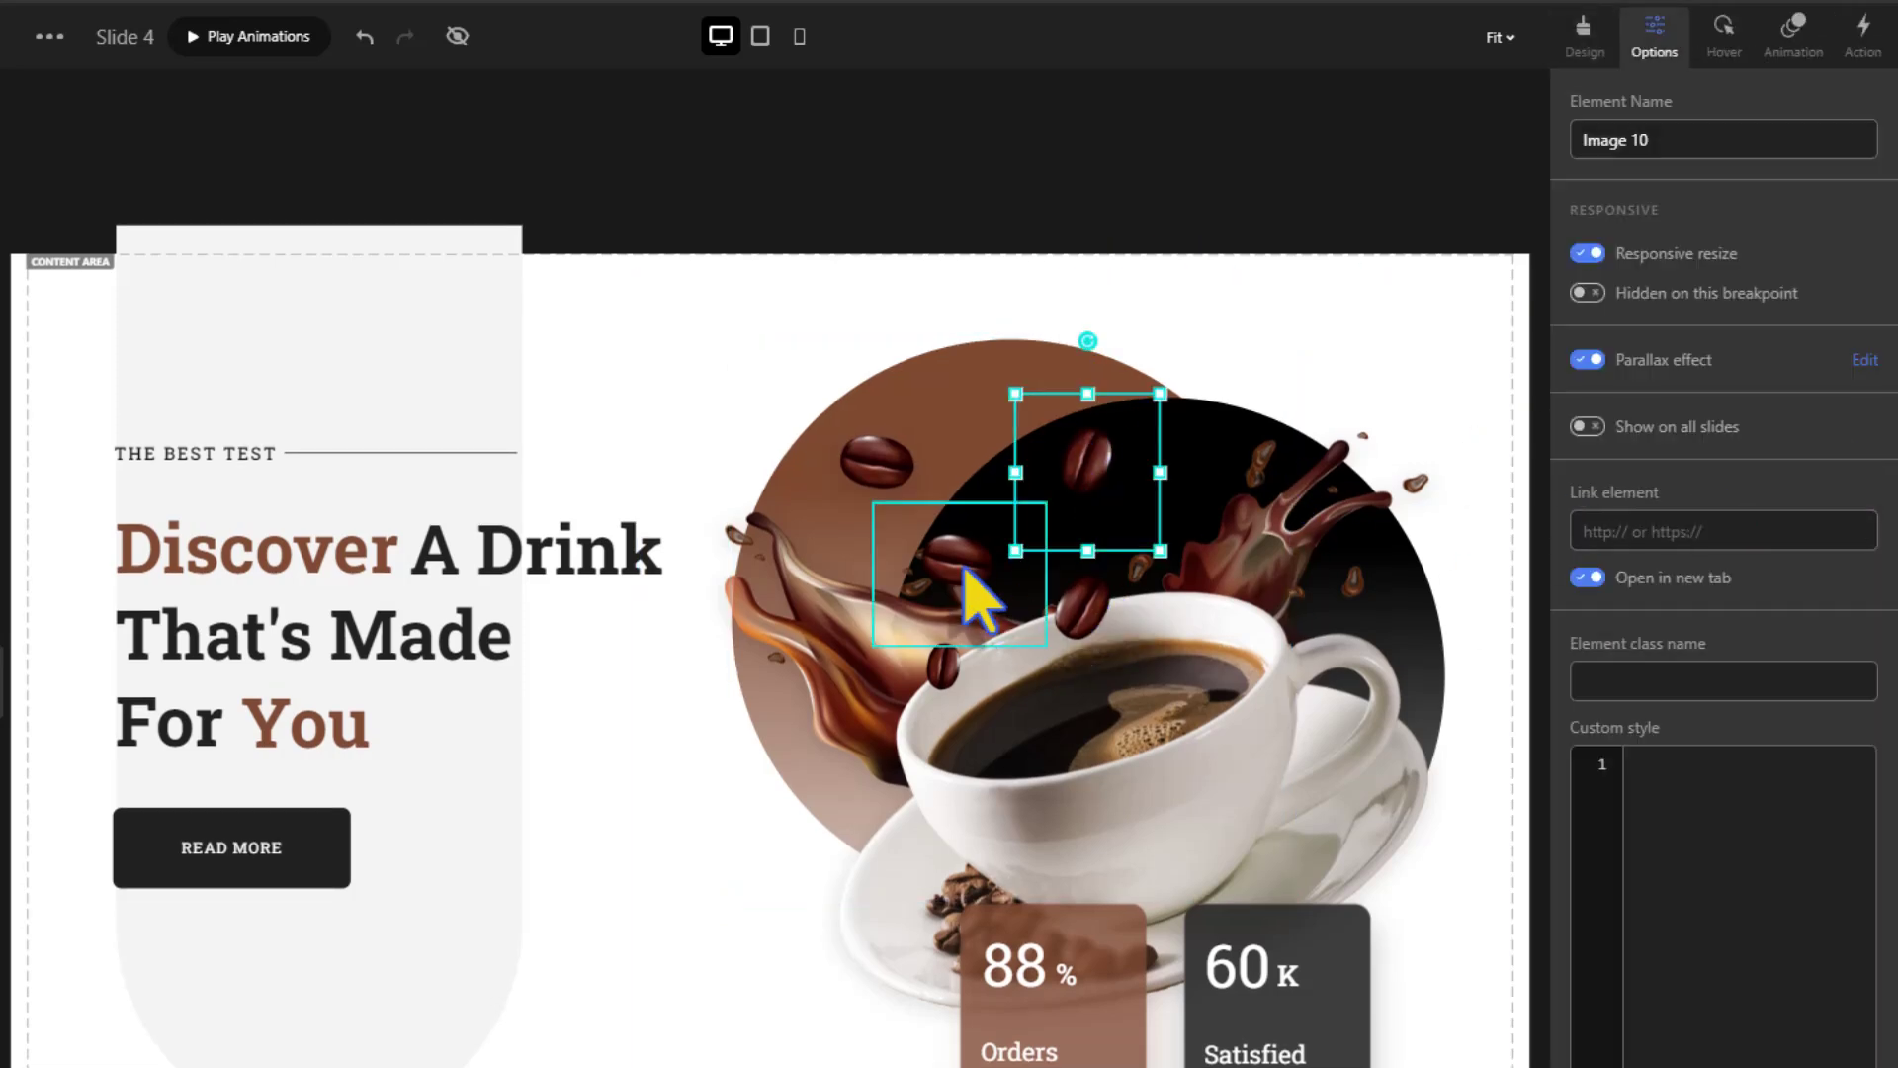
left_click(966, 580)
left_click(1588, 360)
left_click(1865, 360)
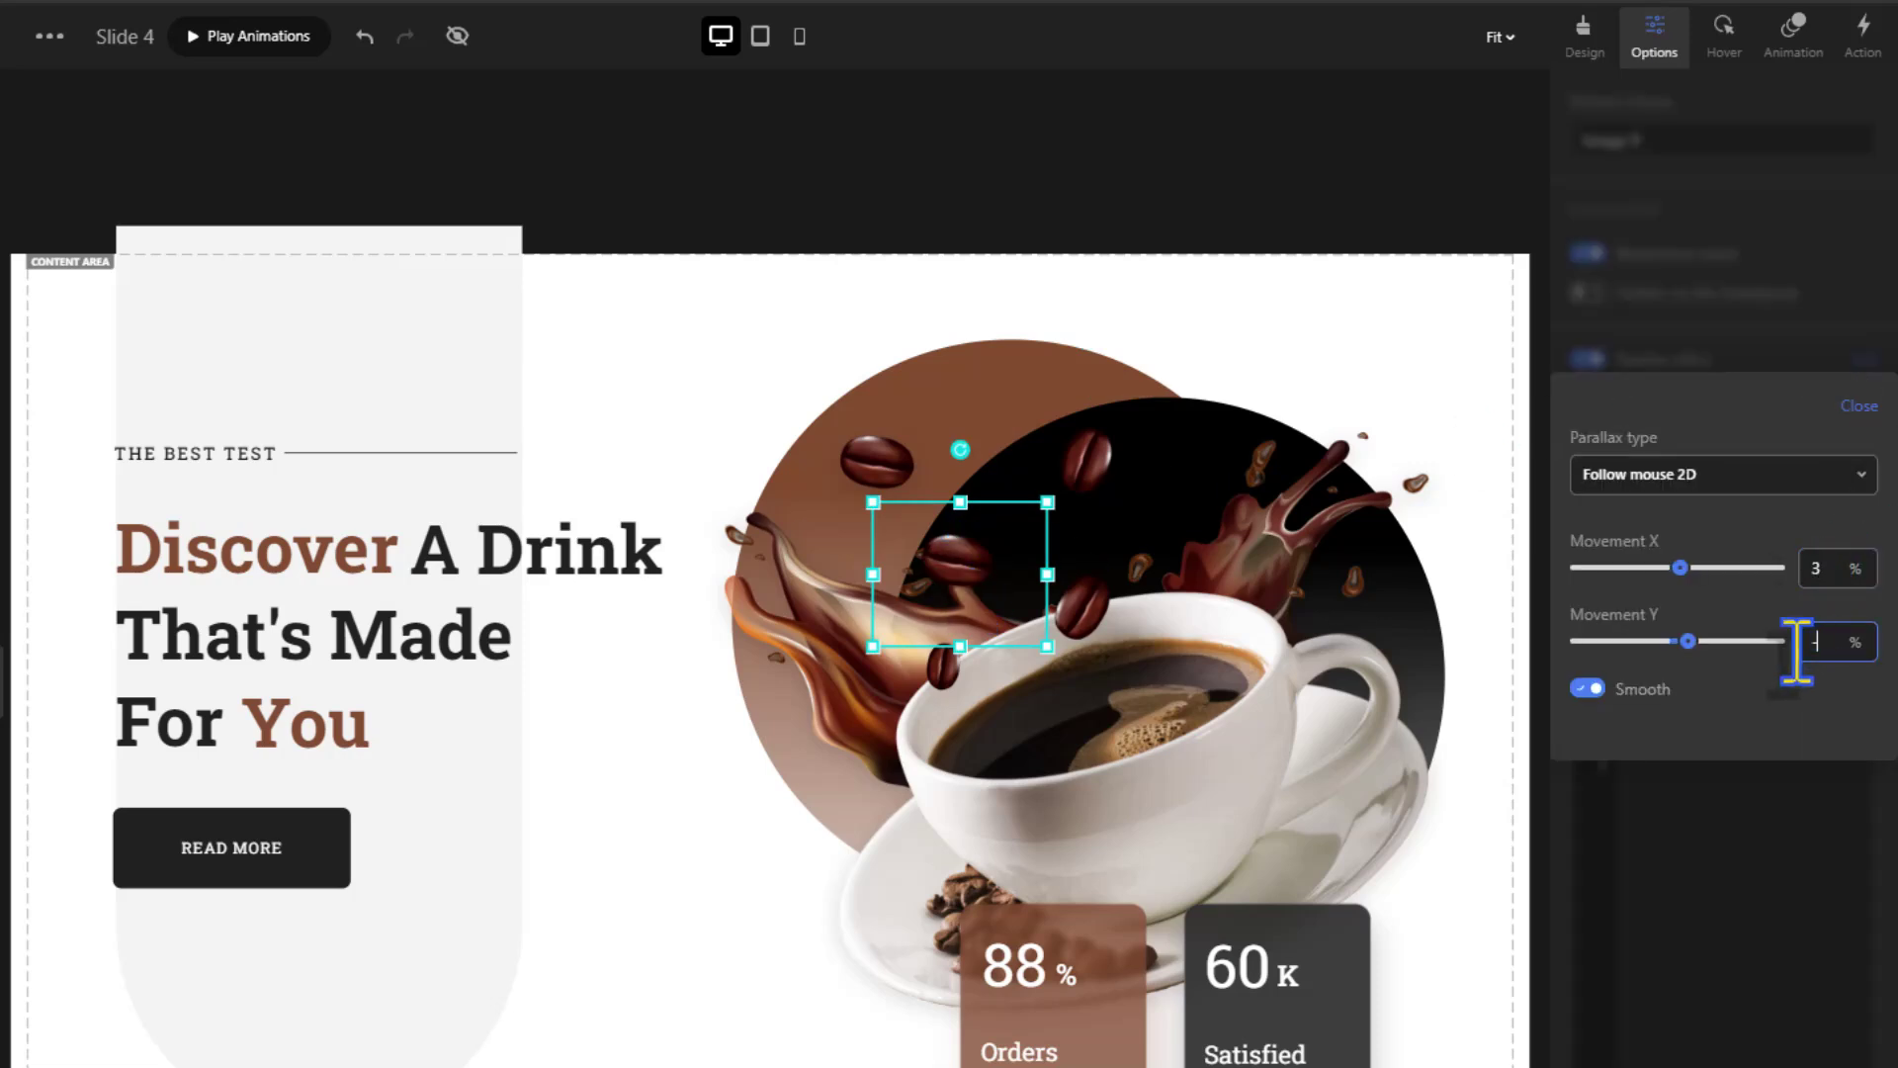
left_click(870, 458)
Adjust parallax movement for the bean at the circle's upper left and the bean in front of the cup
left_click(1858, 405)
left_click(1865, 360)
left_click(1801, 569)
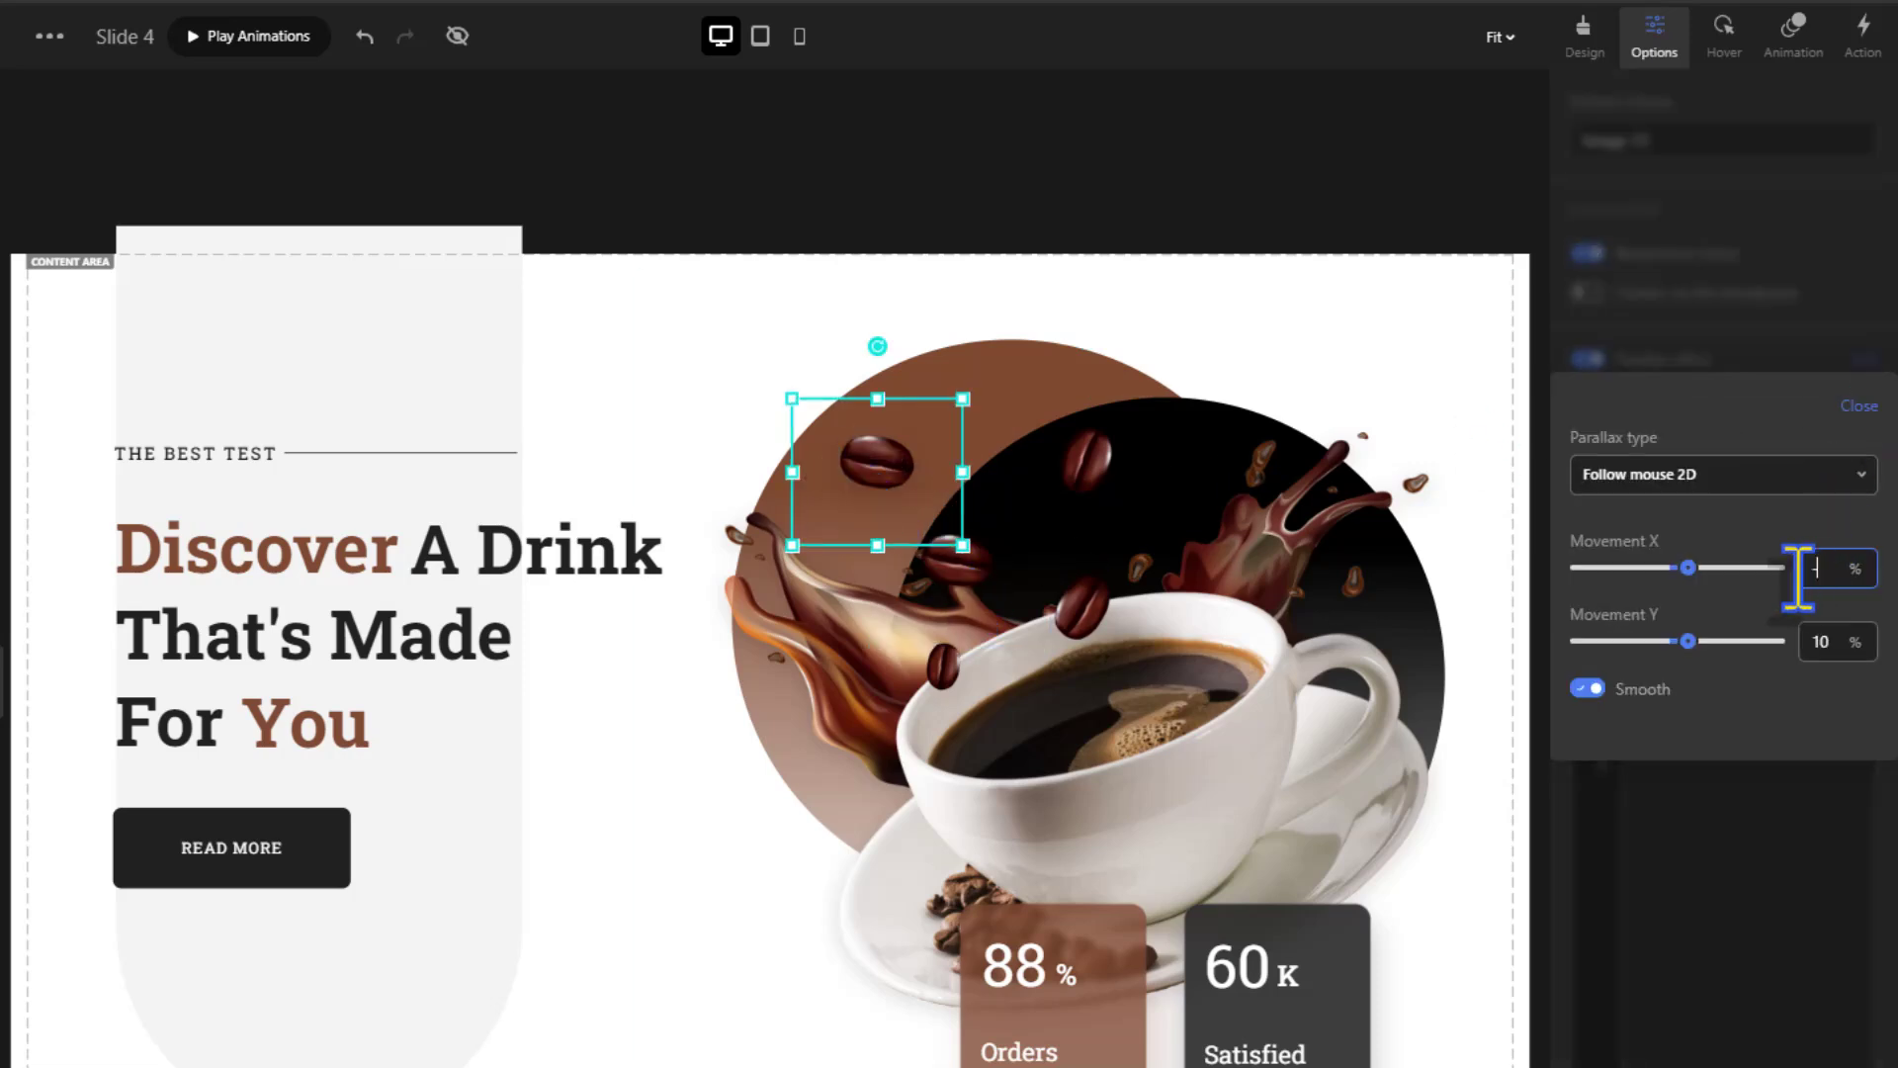
left_click(1858, 406)
left_click(947, 666)
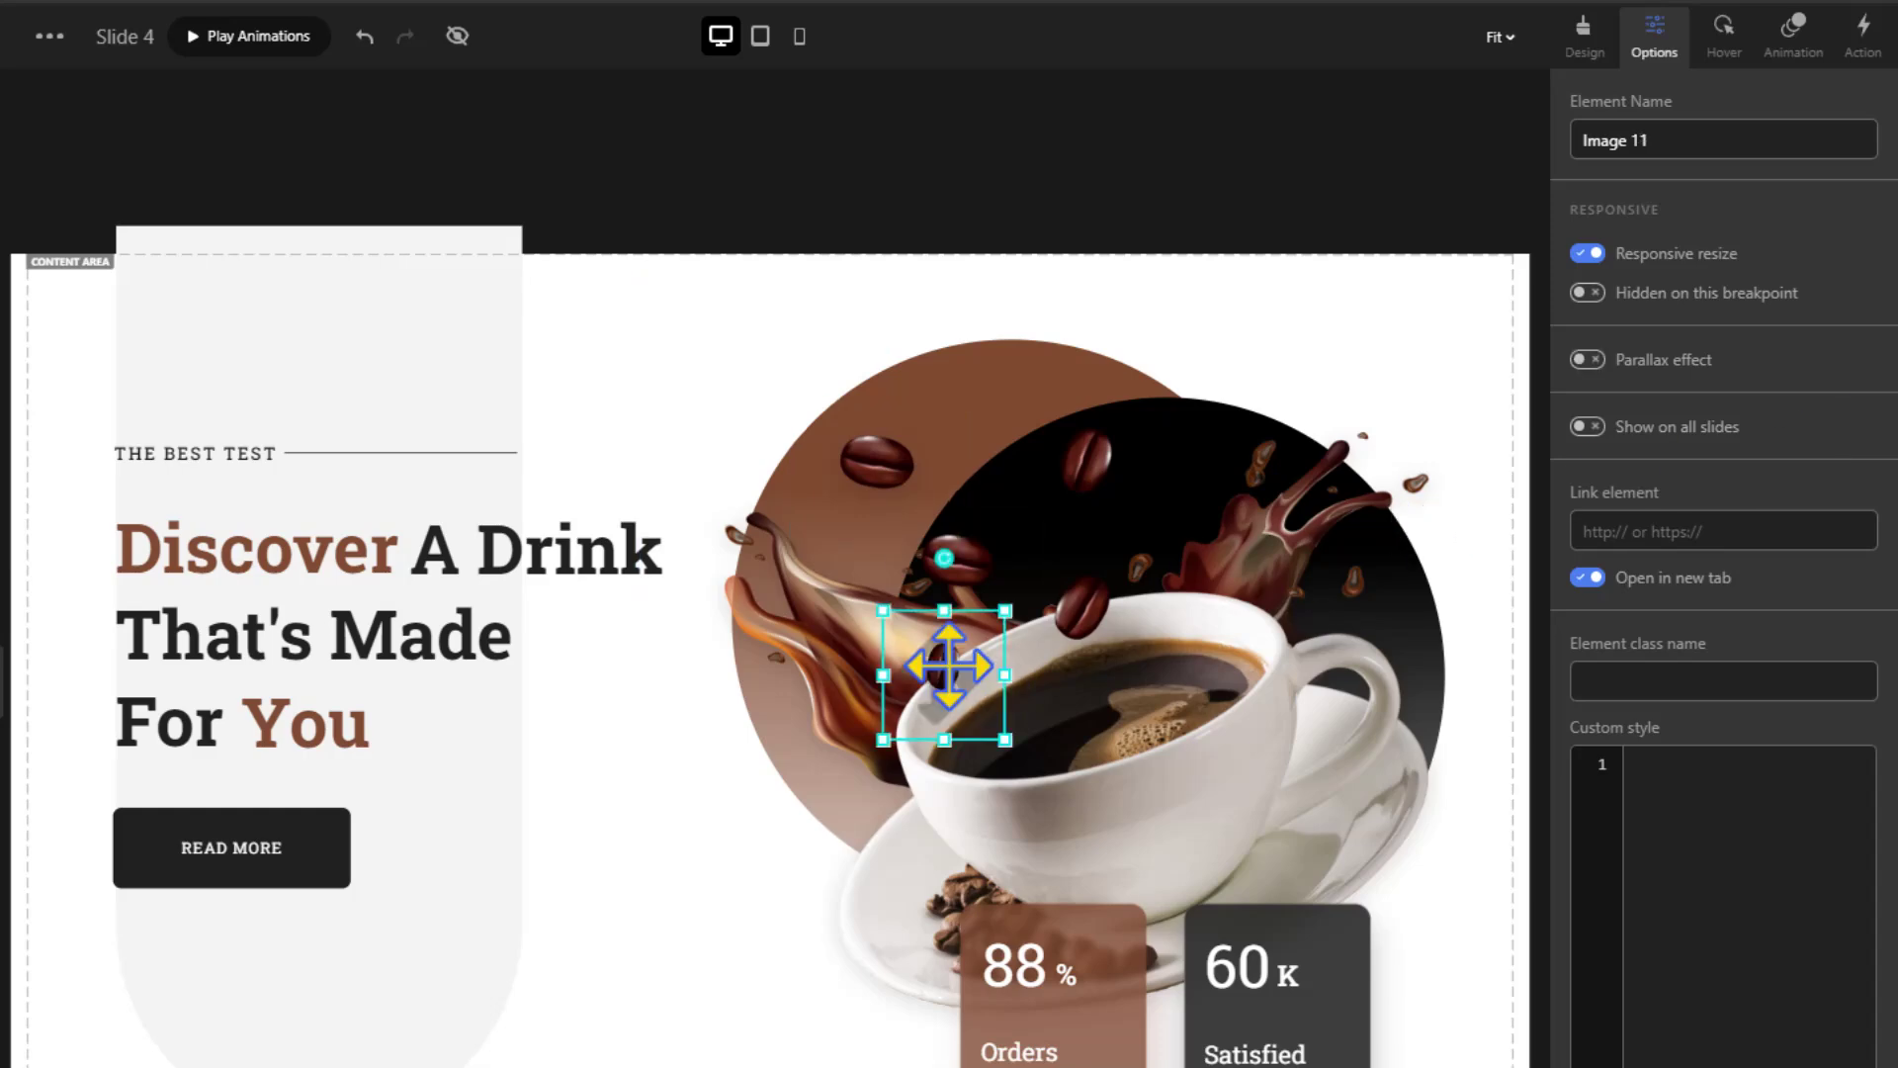
left_click(1865, 360)
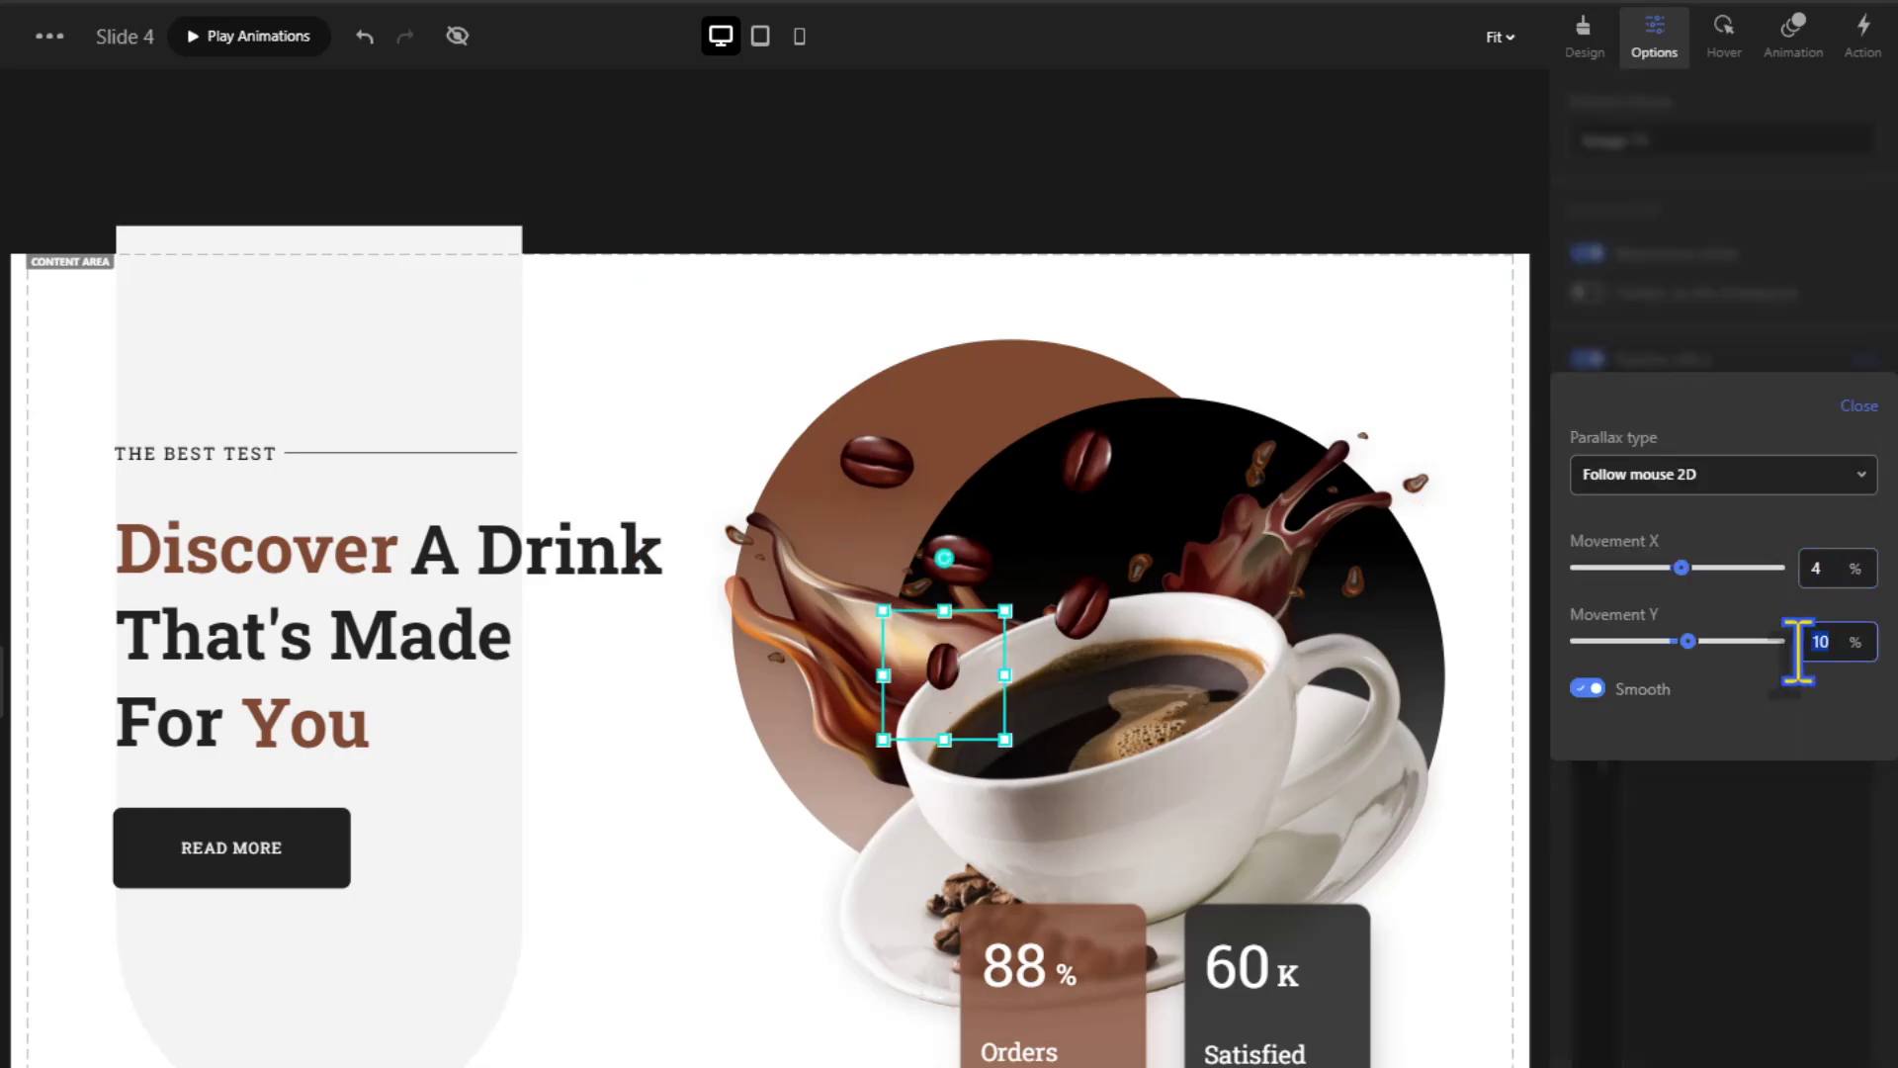
type("4")
left_click(1859, 405)
left_click(1262, 197)
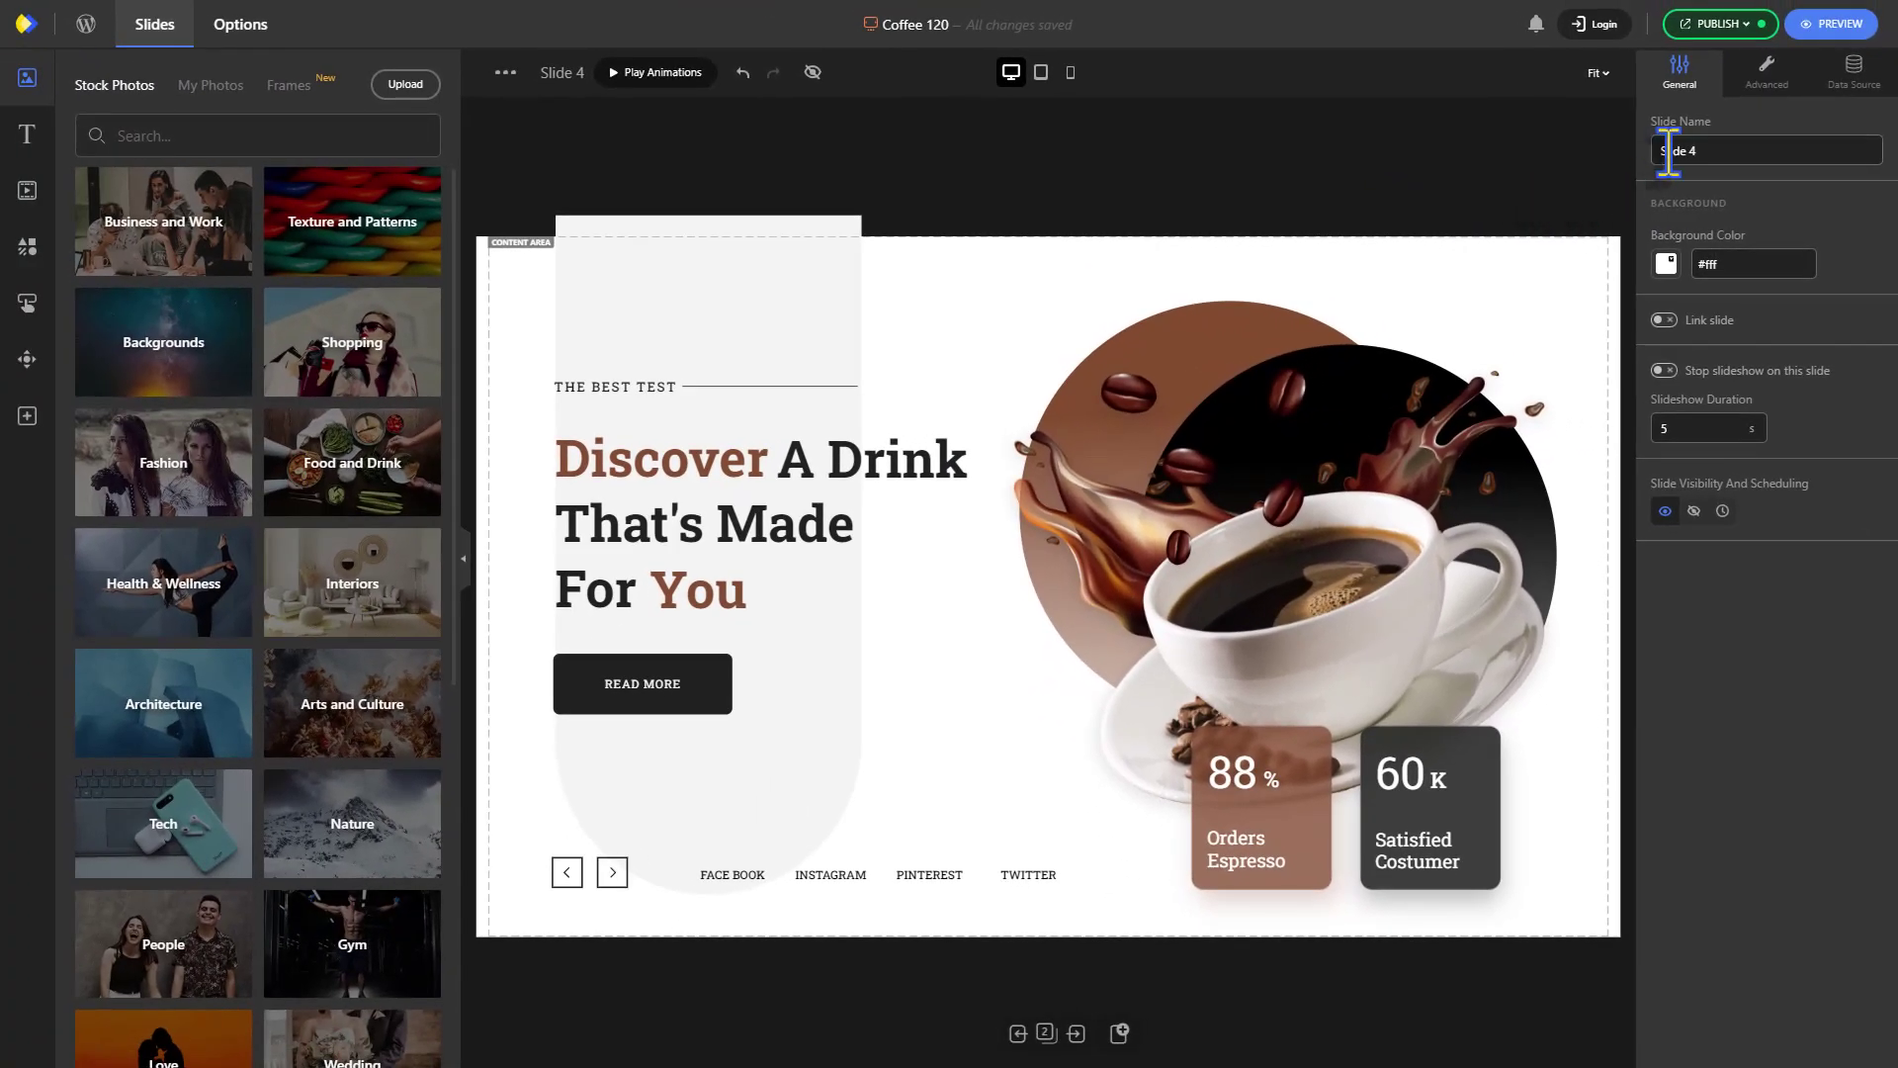
Preview the Coffee 120 slide to test its parallax
left_click(1824, 26)
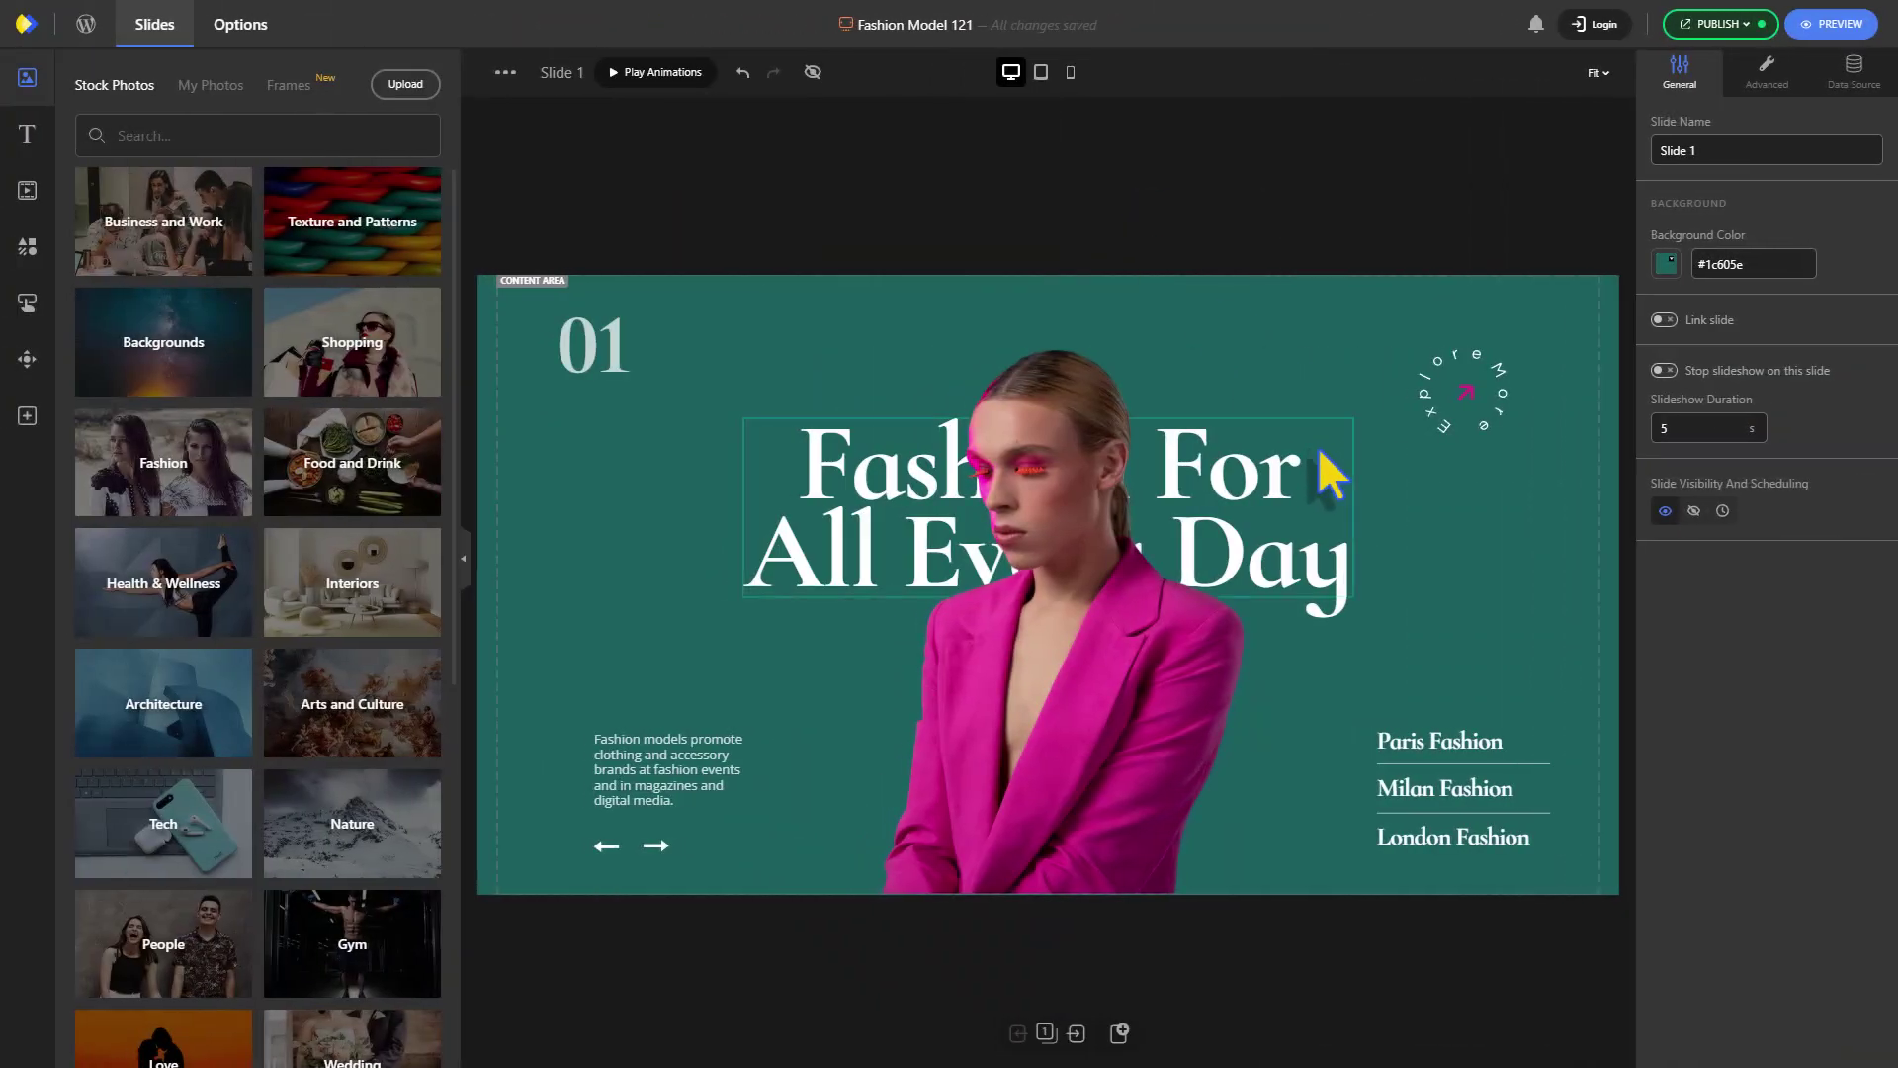
Turn on Follow mouse 2D parallax for the model photo at Movement X 5%, Y 0%
left_click(1191, 613)
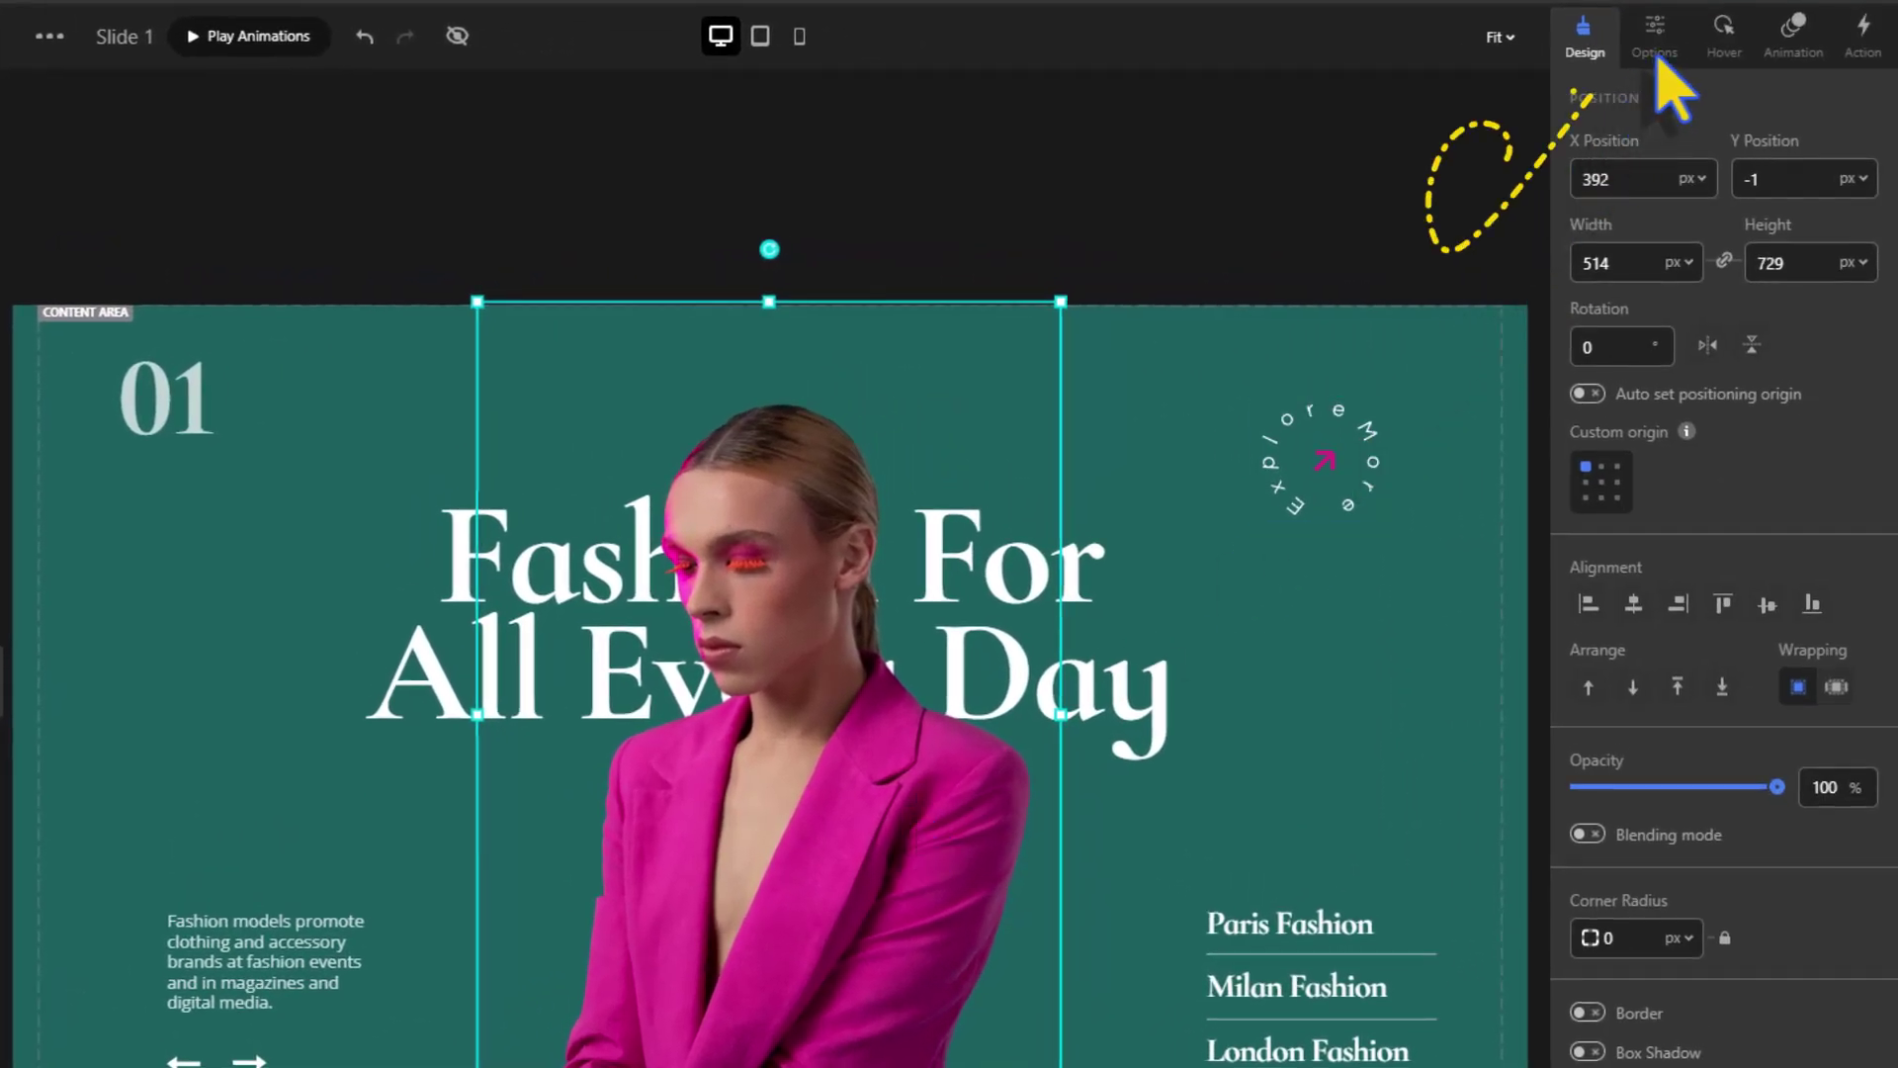
left_click(1657, 50)
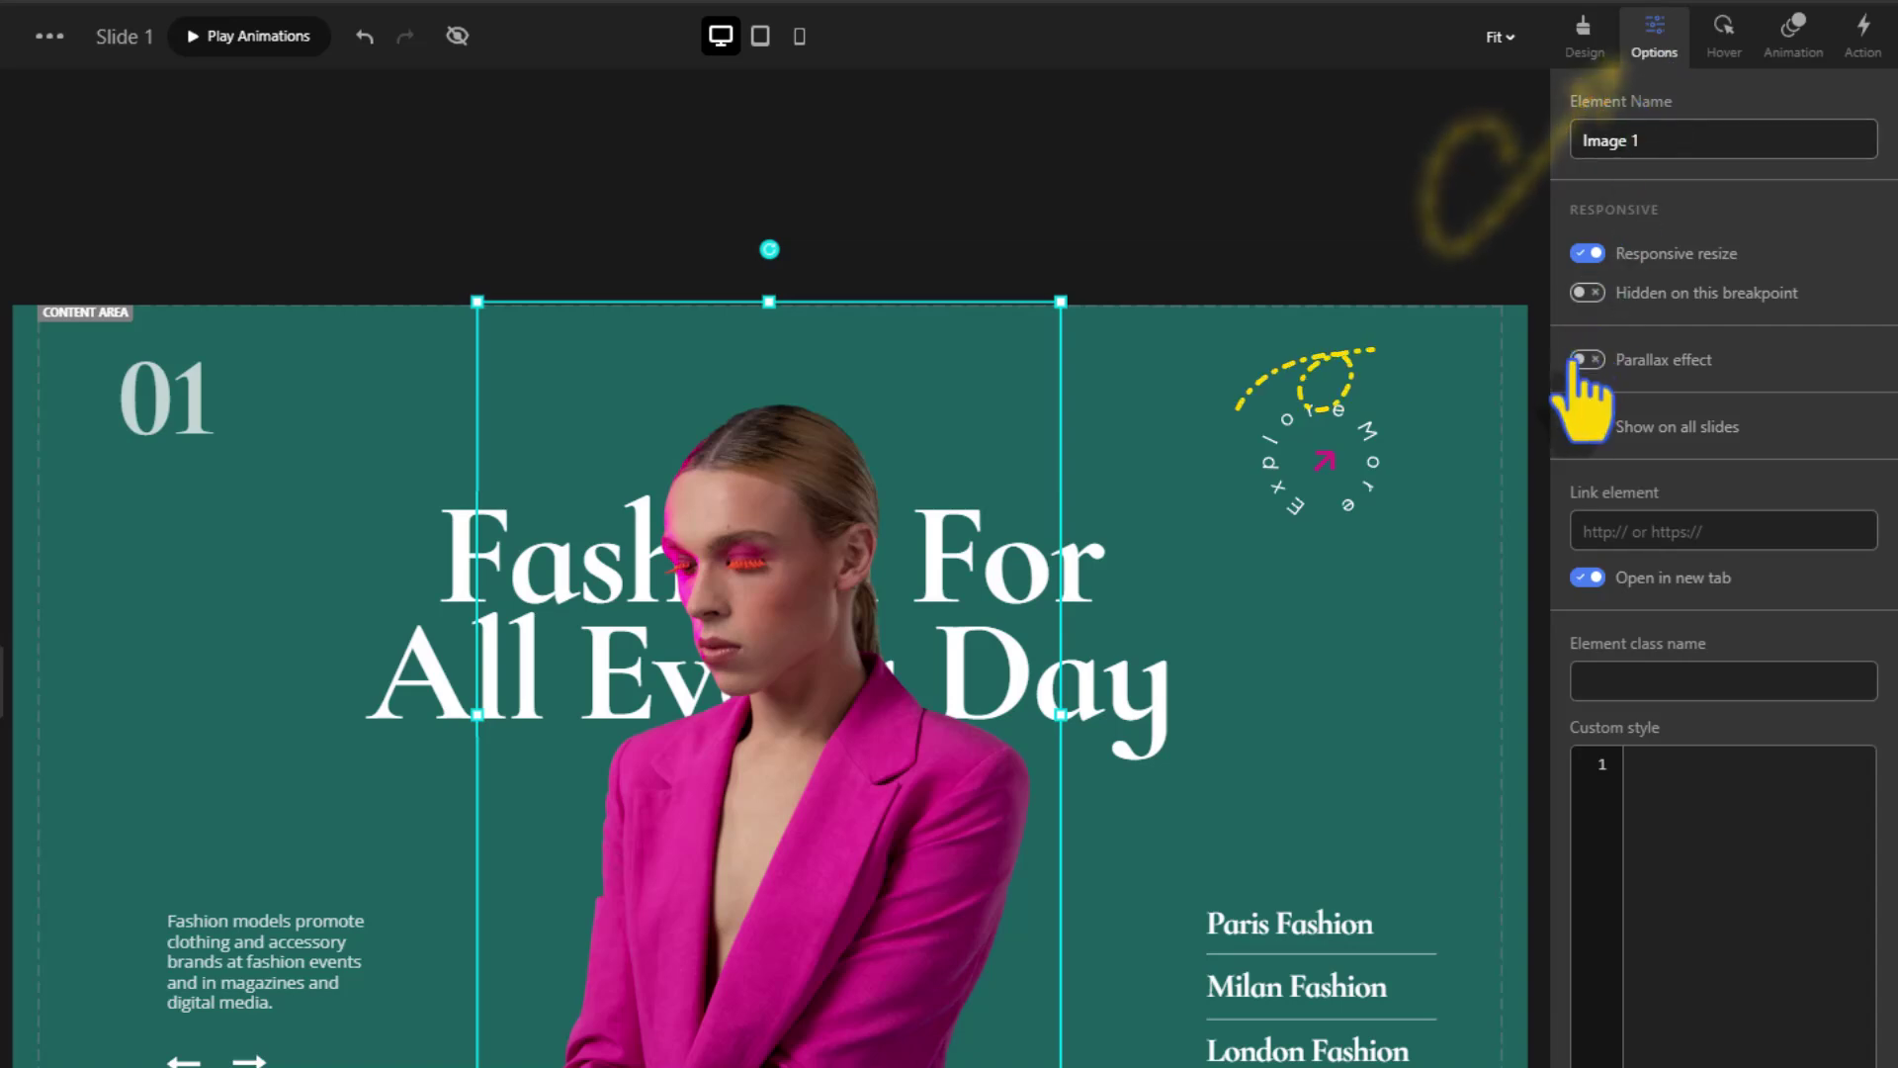
left_click(1662, 362)
left_click(1857, 361)
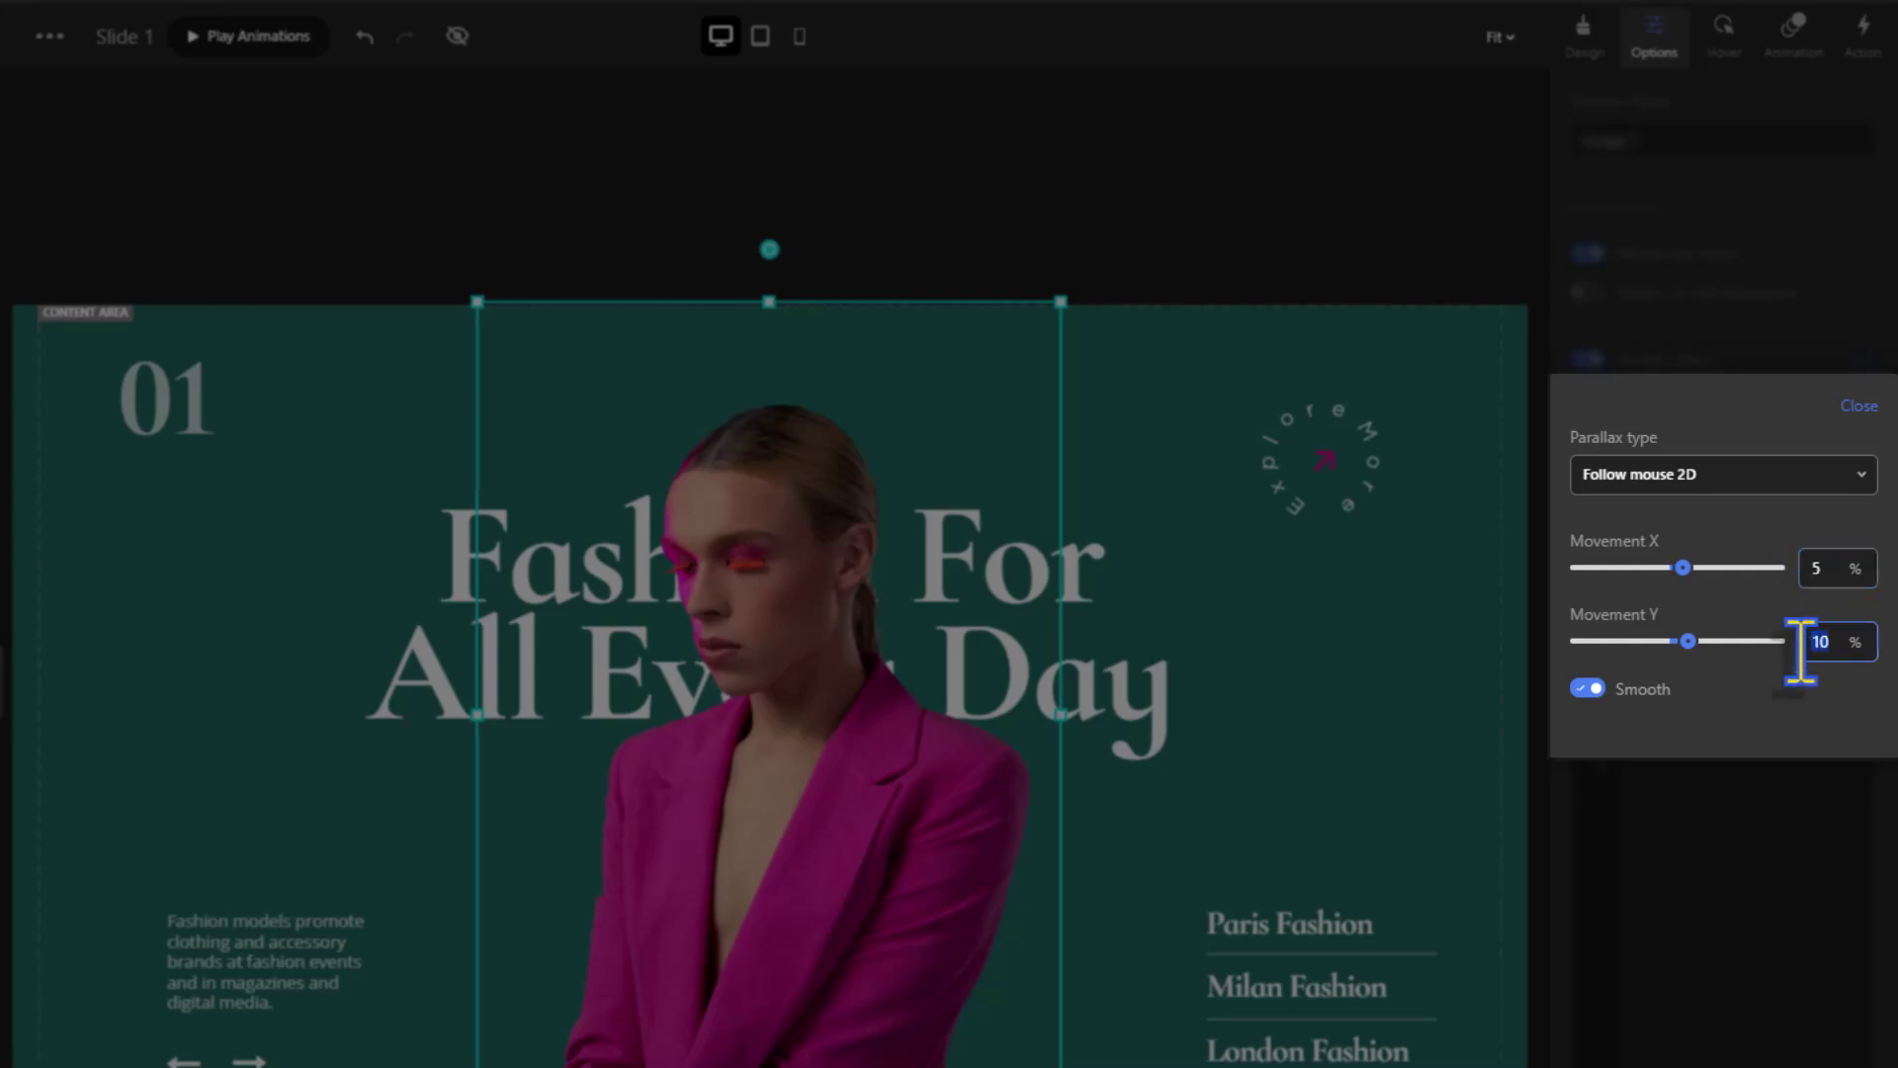
left_click(1857, 413)
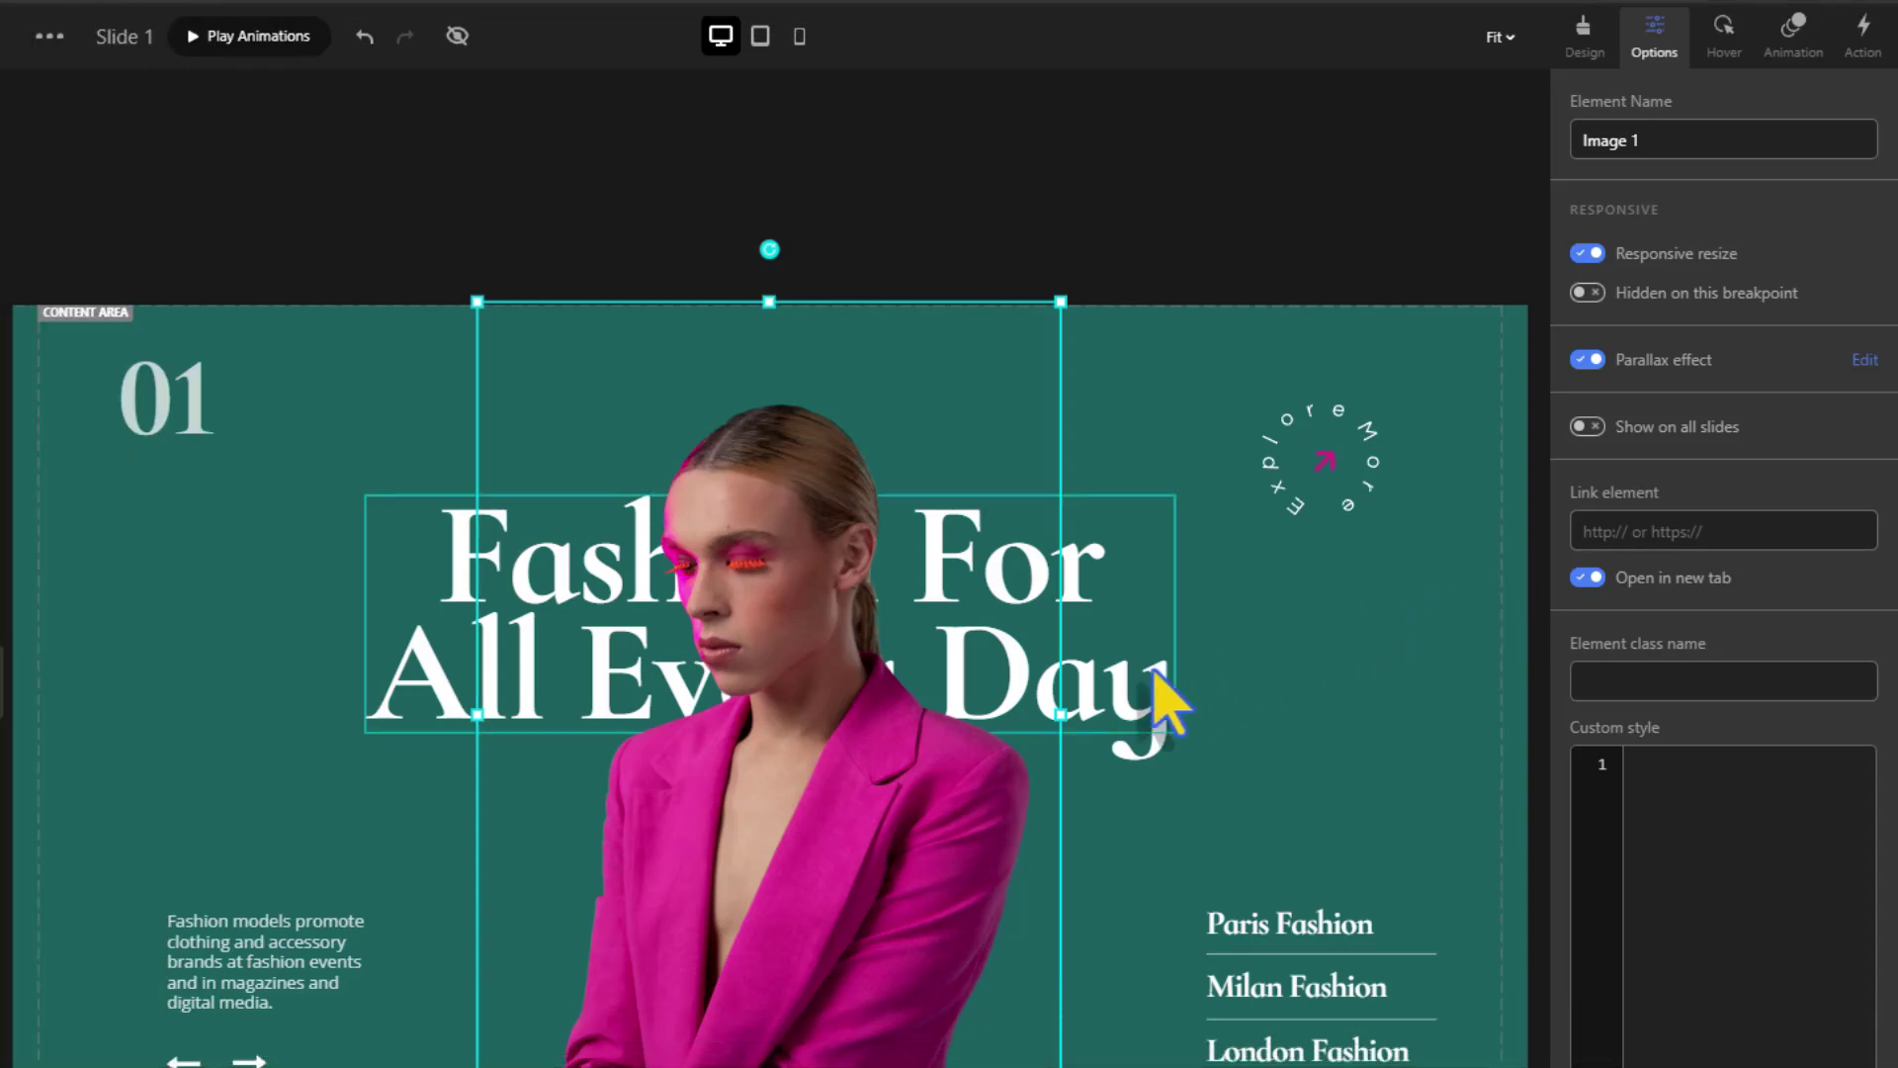
Give the 'Fashion For All Every Day' headline mouse parallax at X -3%, Y 0%, then preview
left_click(1157, 705)
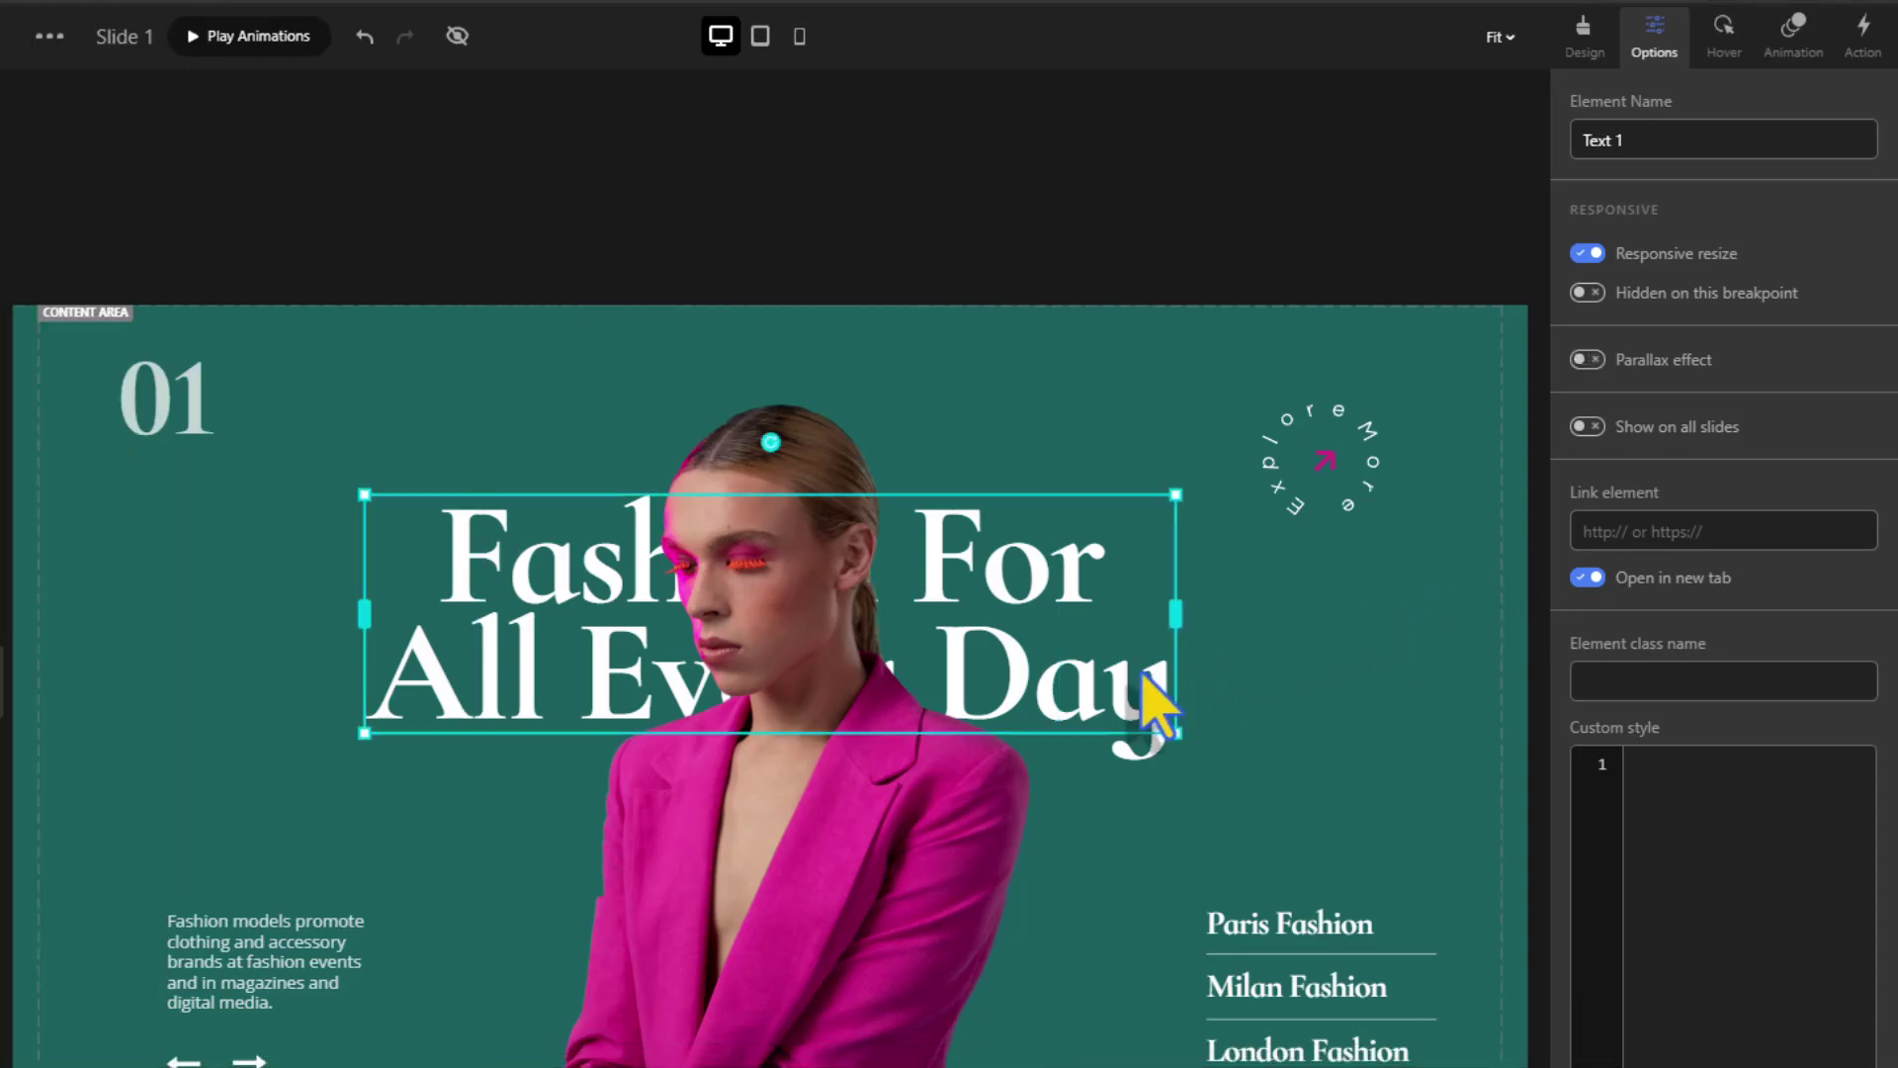
left_click(1587, 360)
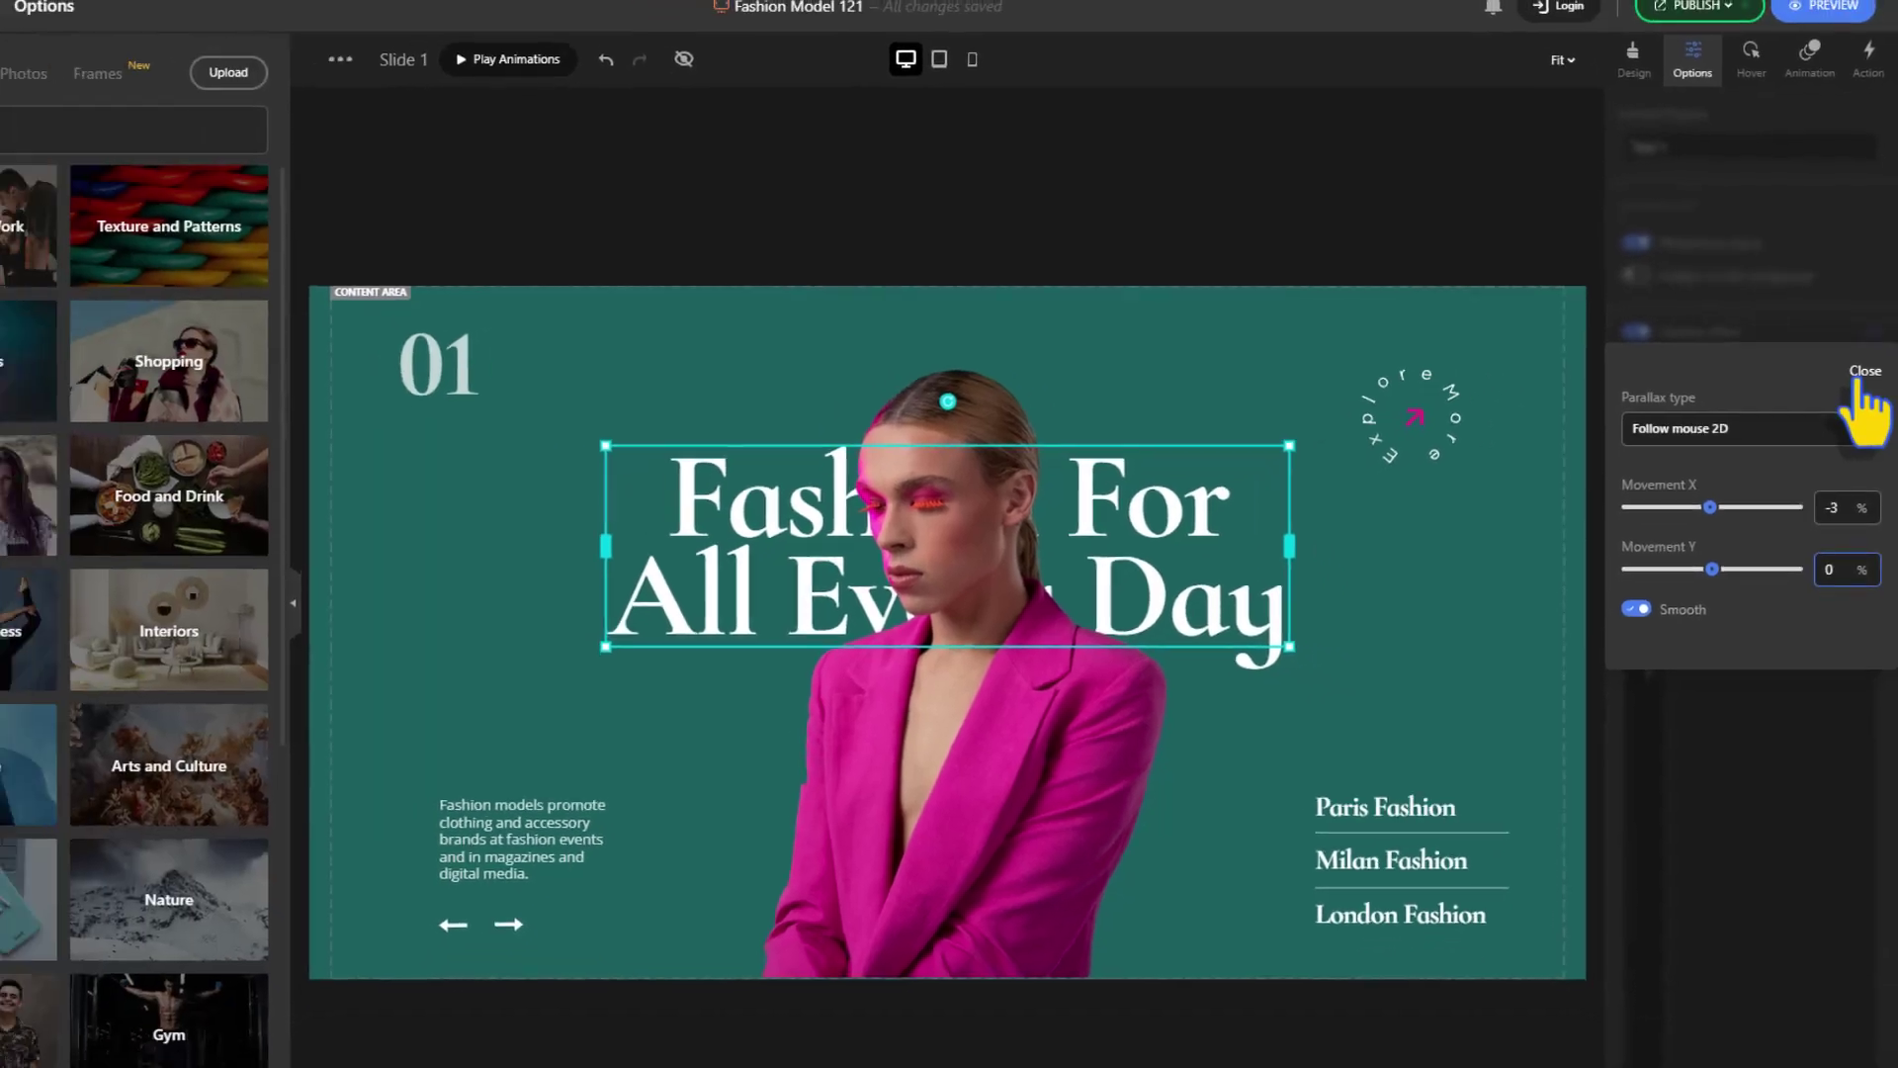
left_click(1859, 405)
left_click(1563, 216)
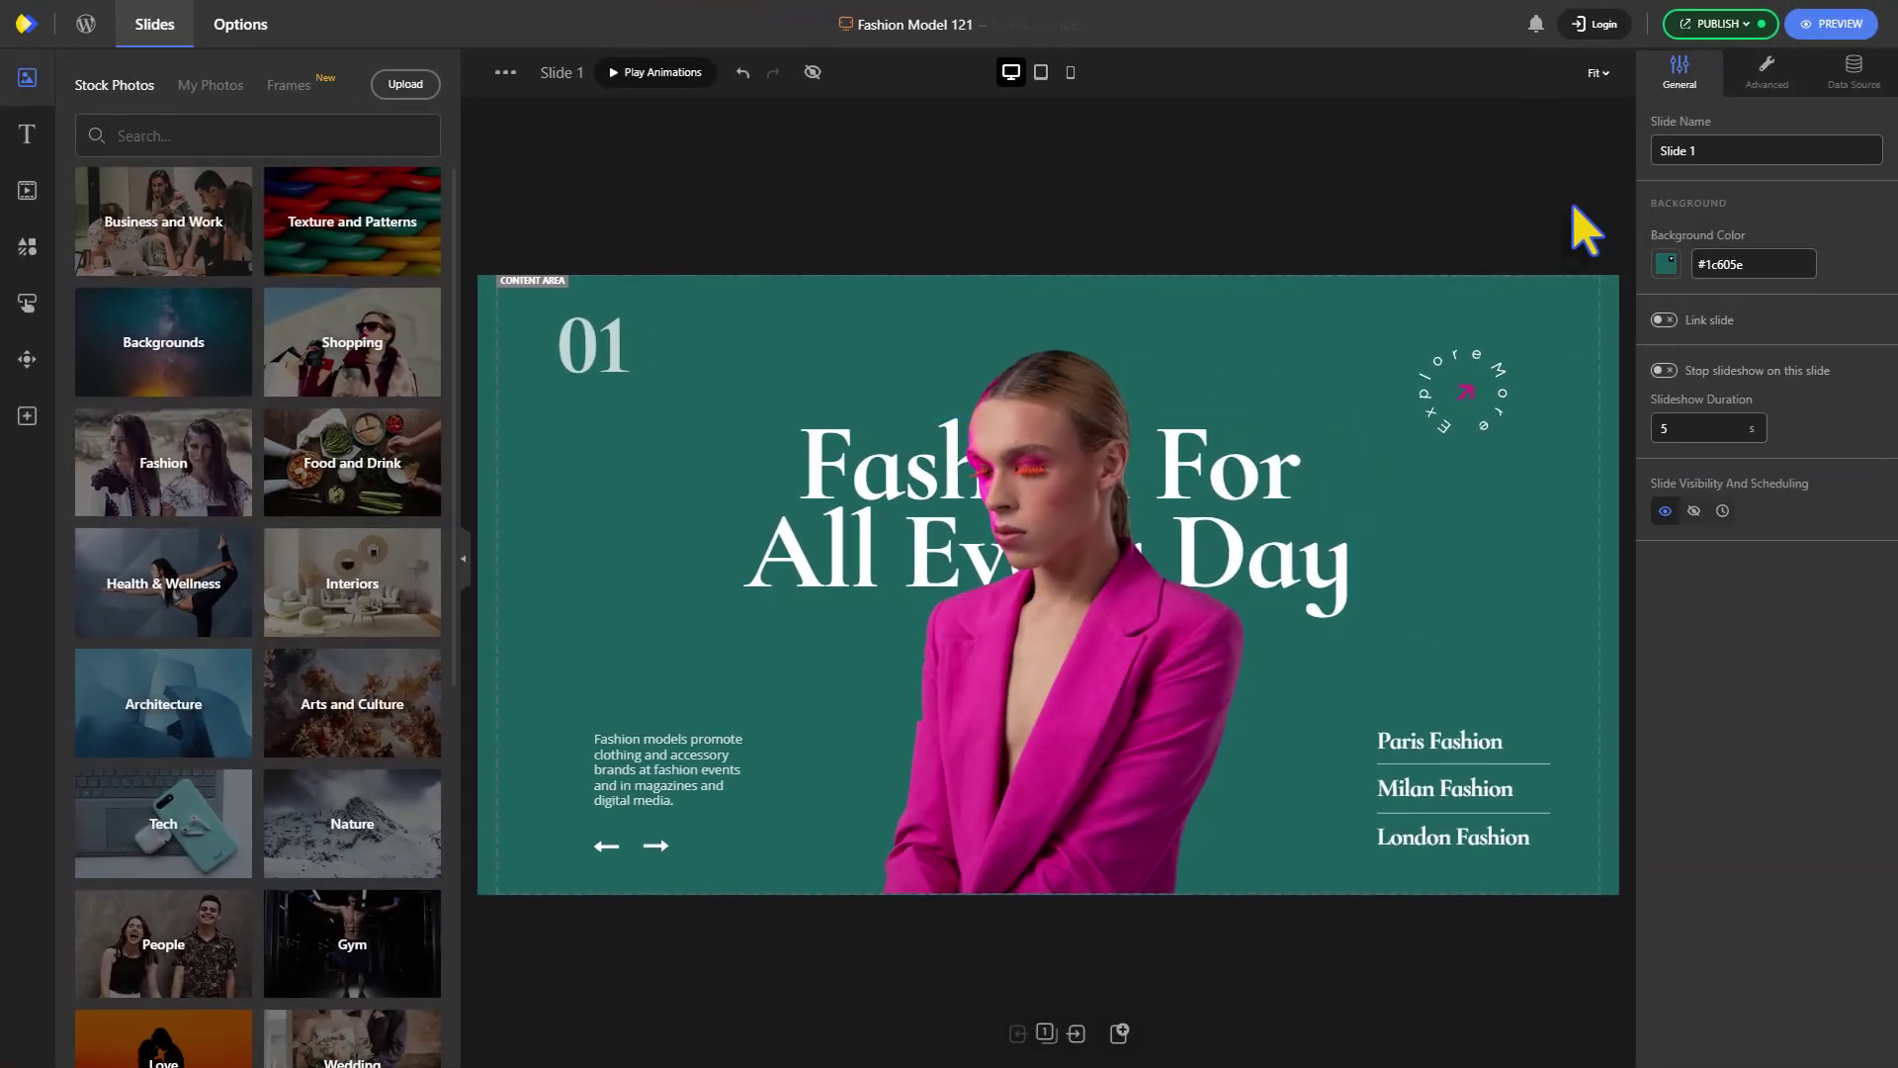
left_click(1802, 30)
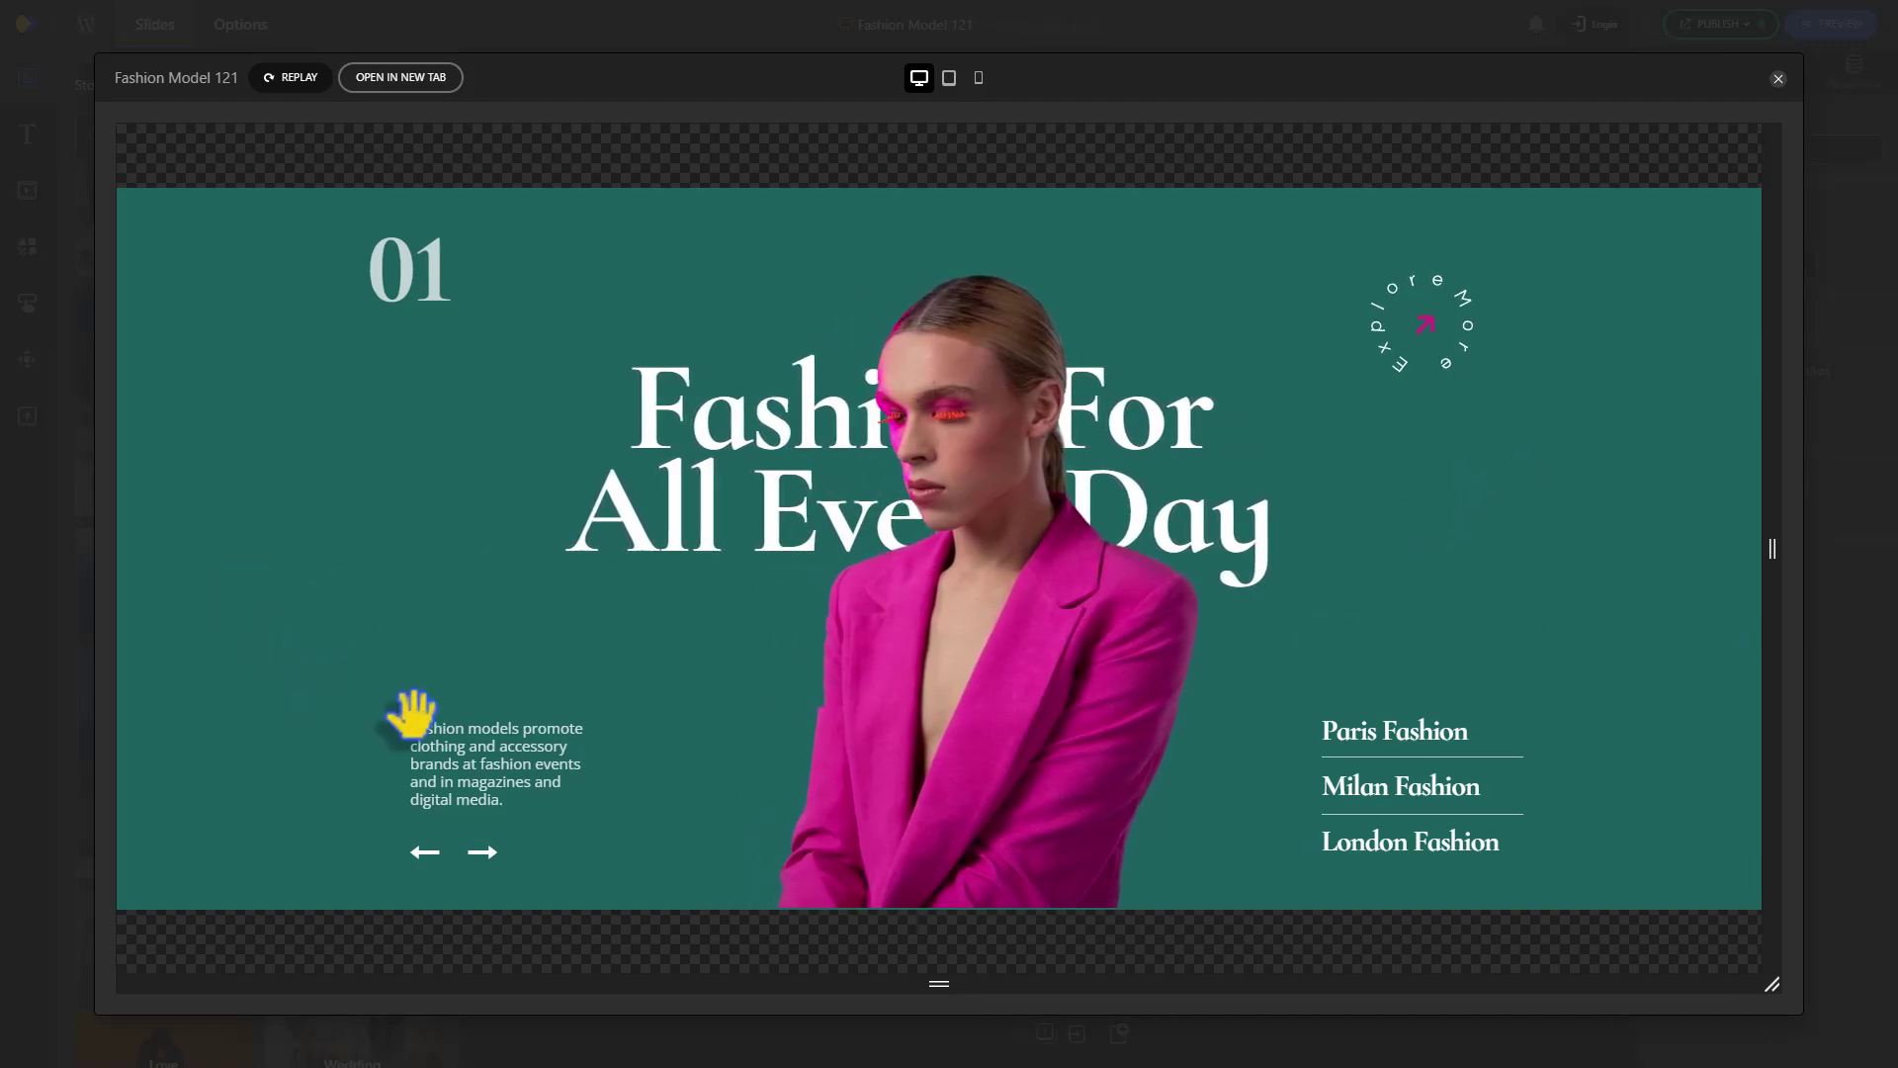
Close the fashion slide preview after watching the parallax
left_click(1778, 79)
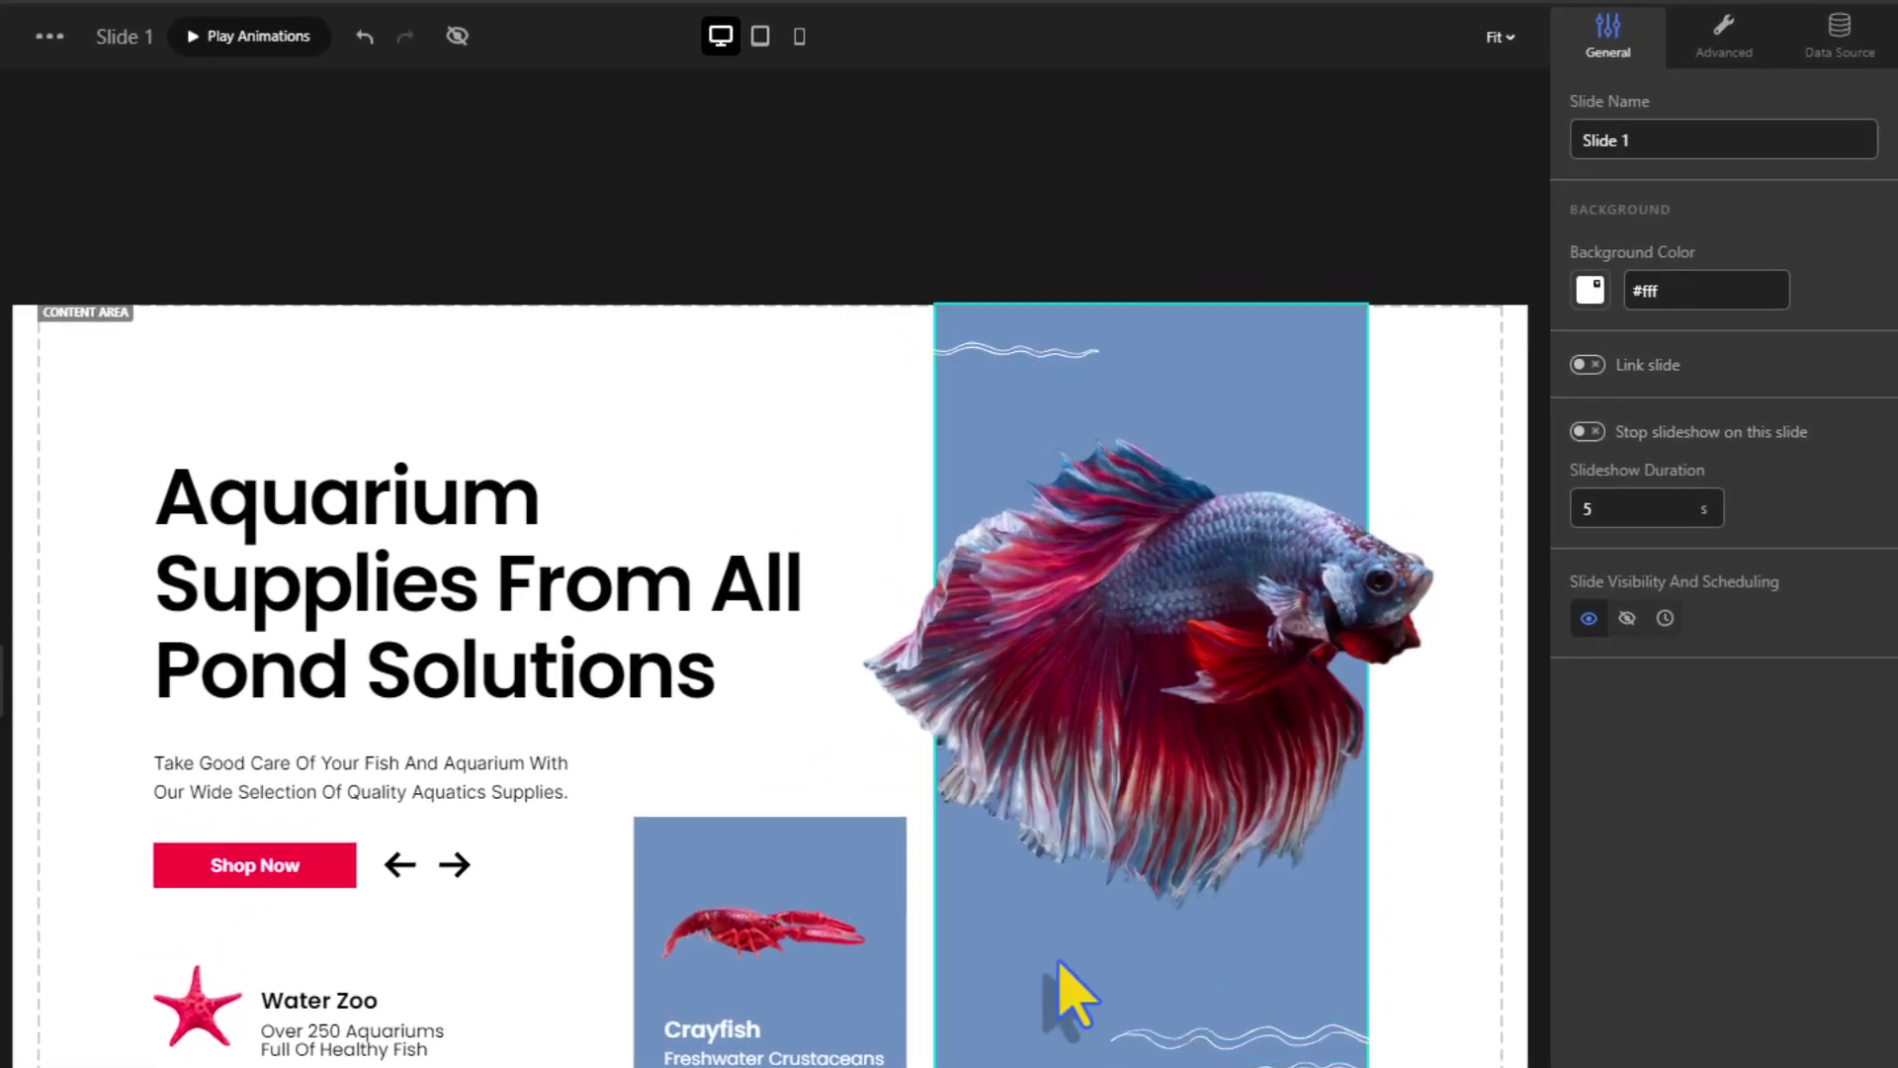
Turn on Follow mouse 2D parallax for the betta fish image at Movement X 0%, Y 10%
left_click(1082, 686)
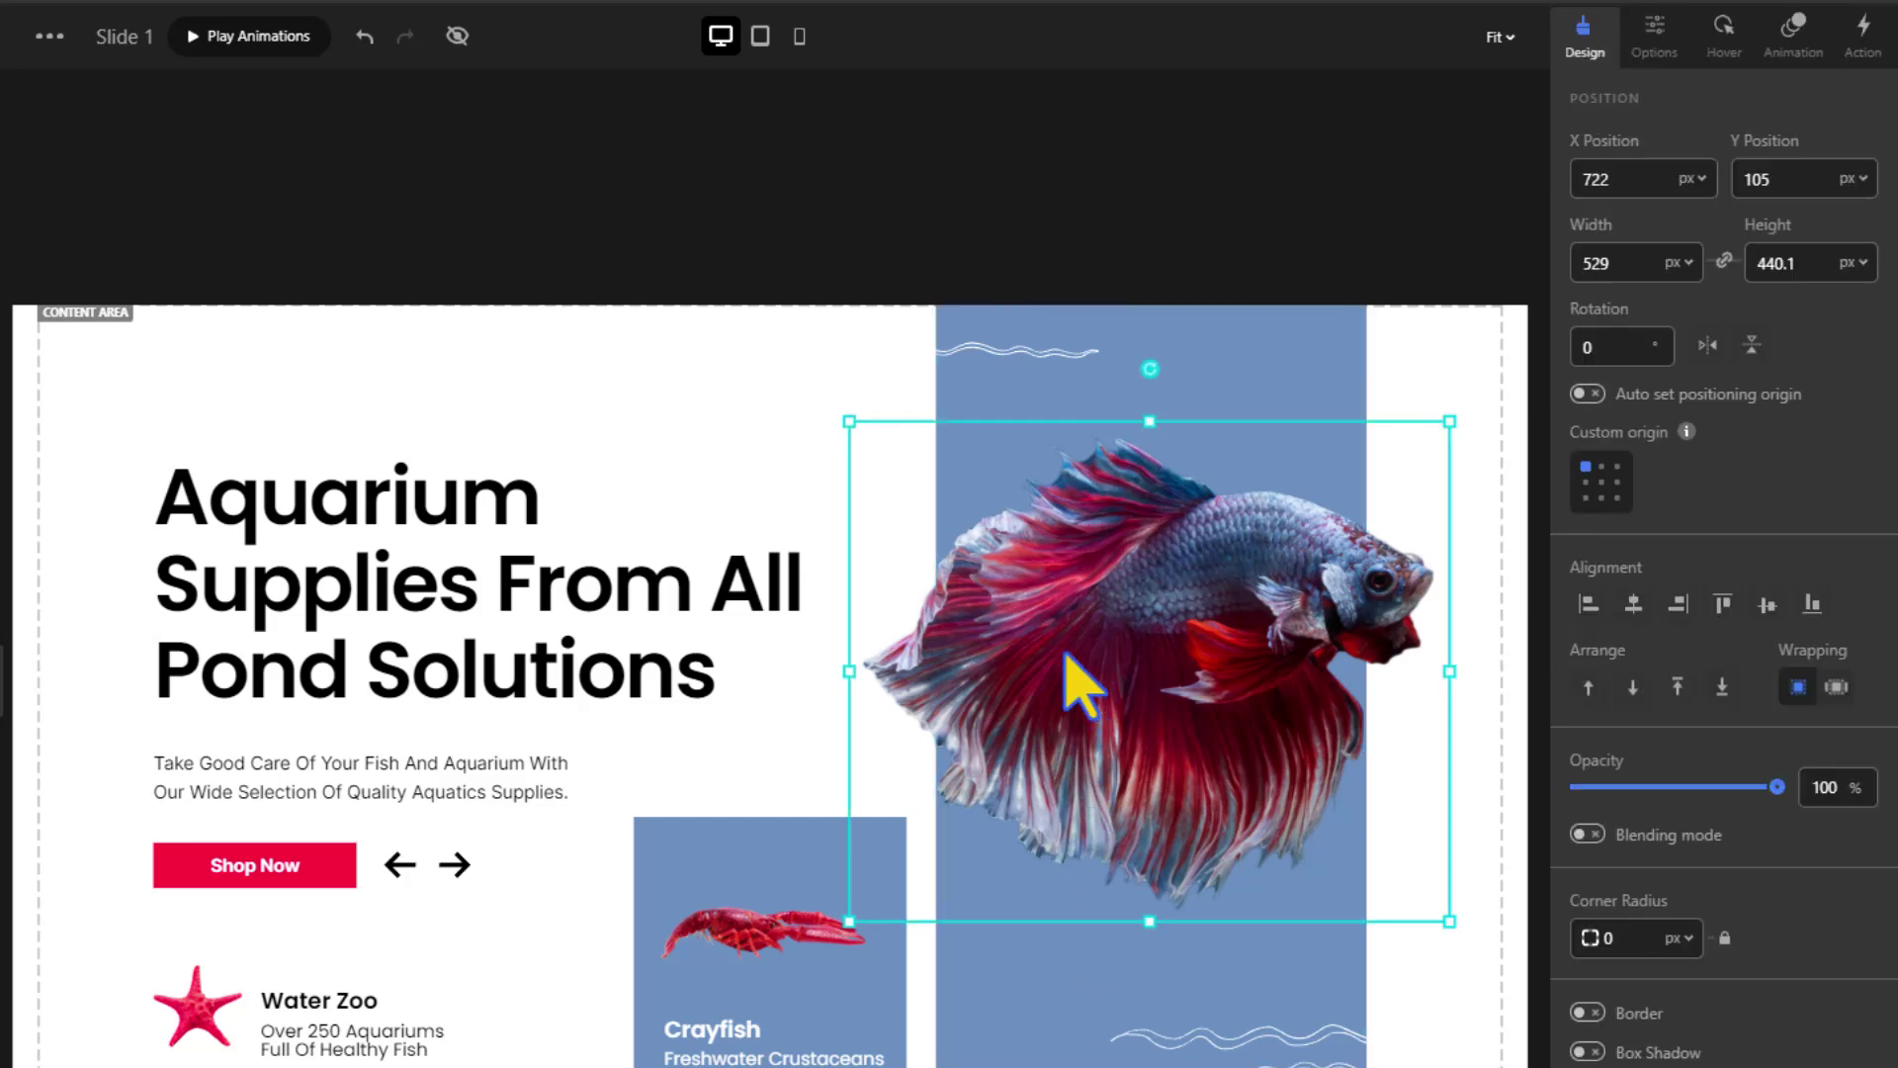
left_click(1653, 40)
left_click(1587, 359)
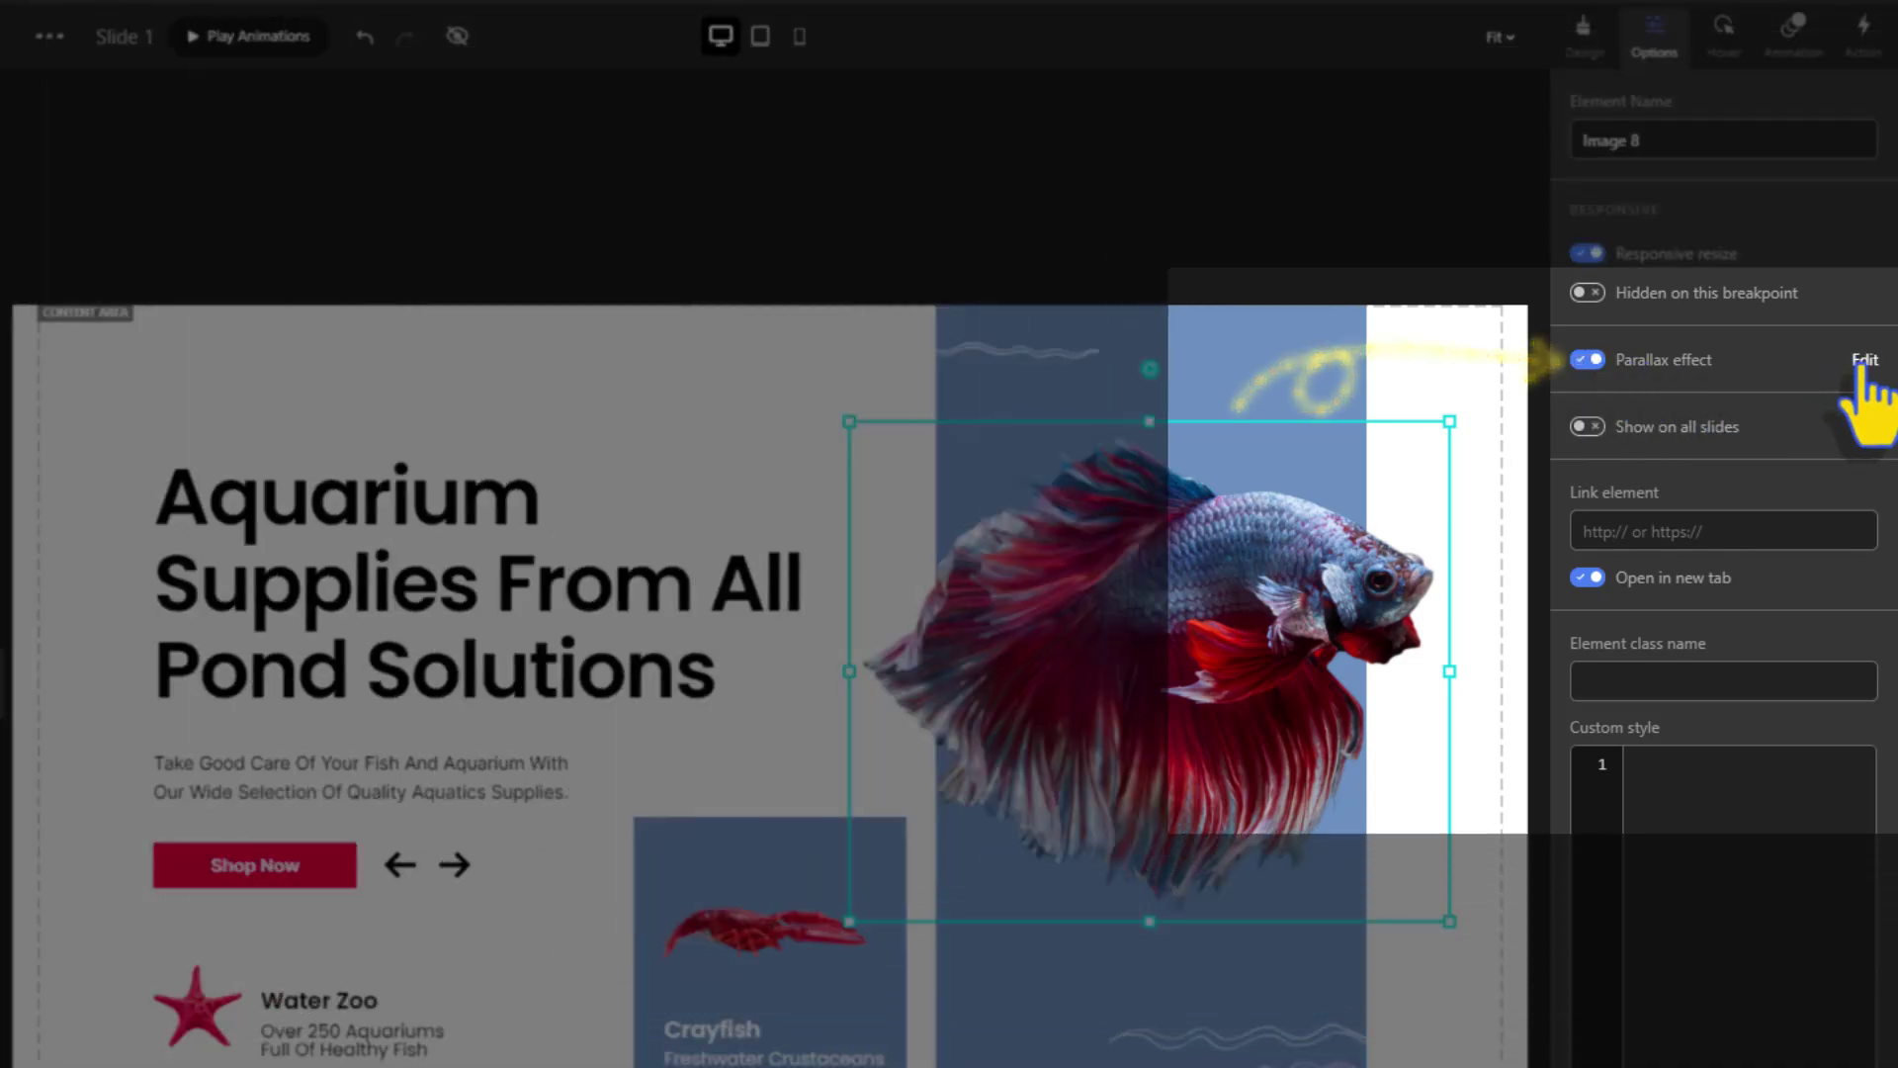
left_click(1863, 362)
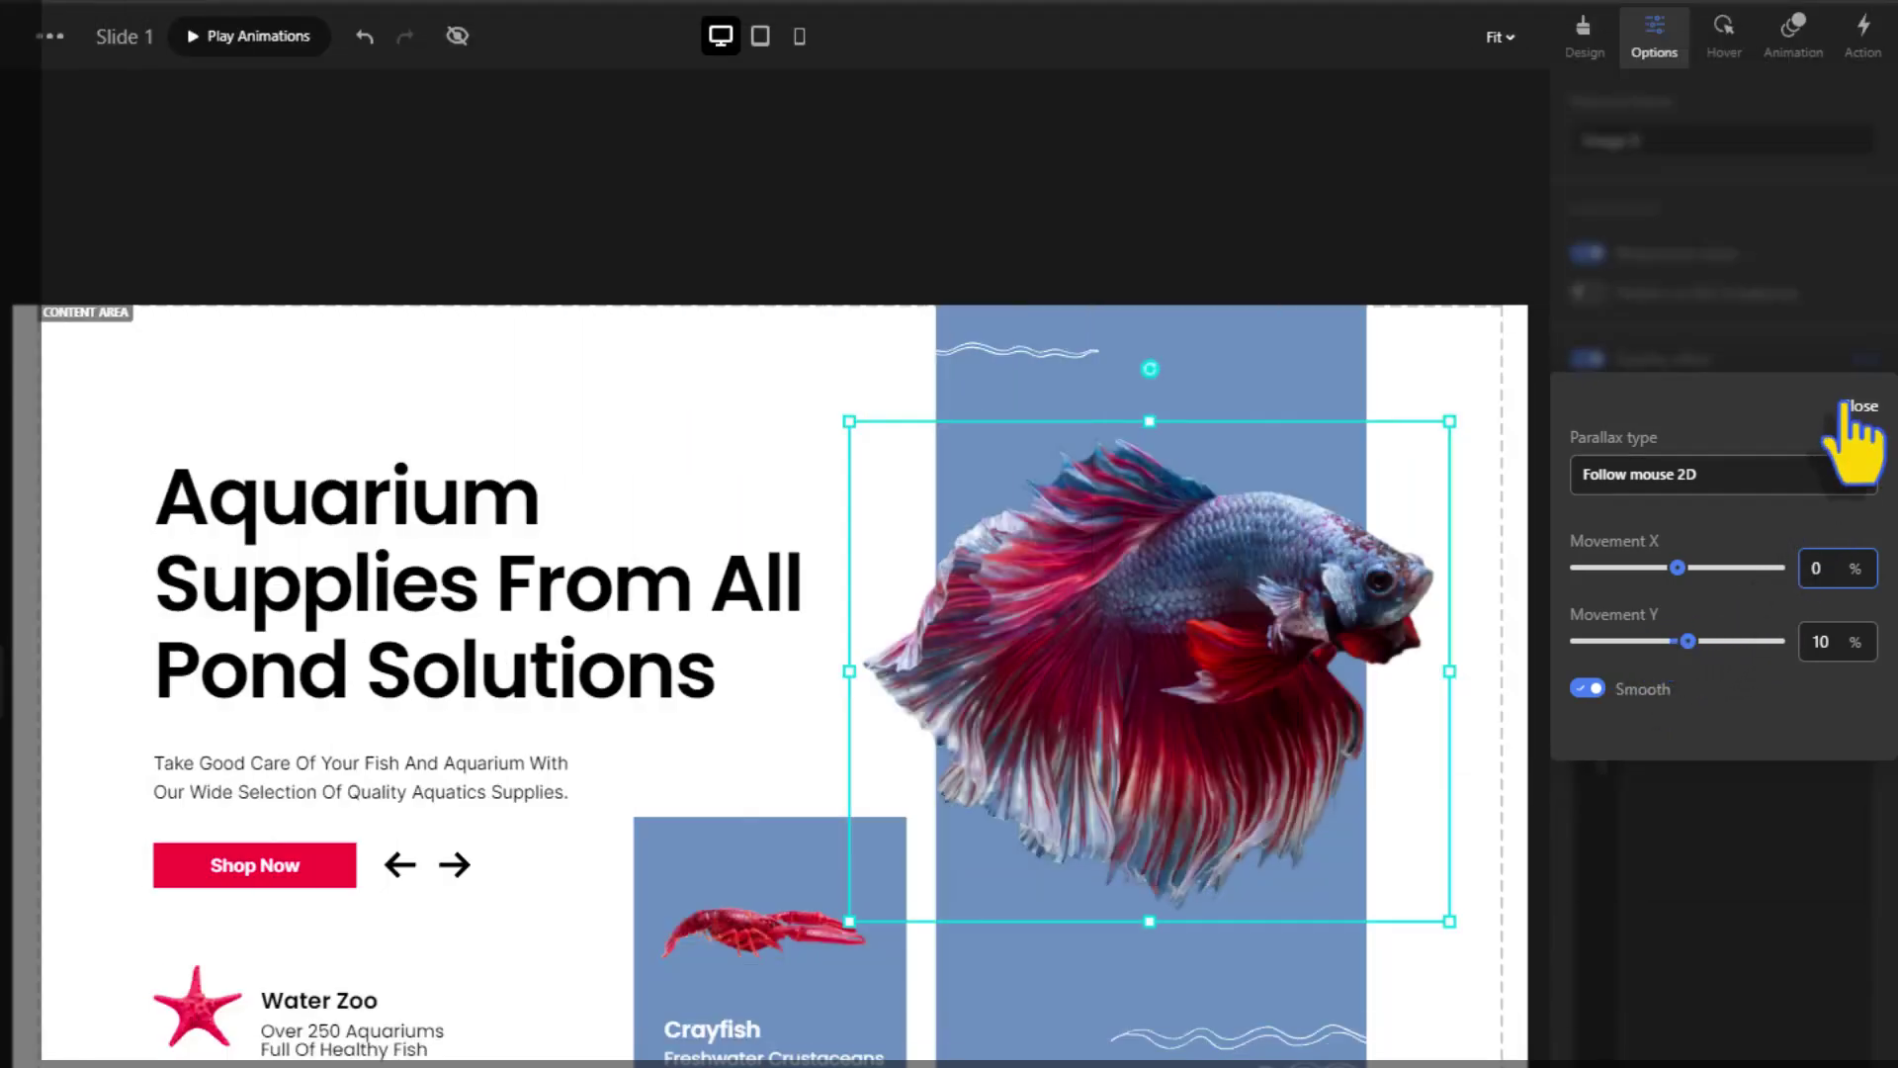
left_click(1849, 406)
left_click(1106, 368)
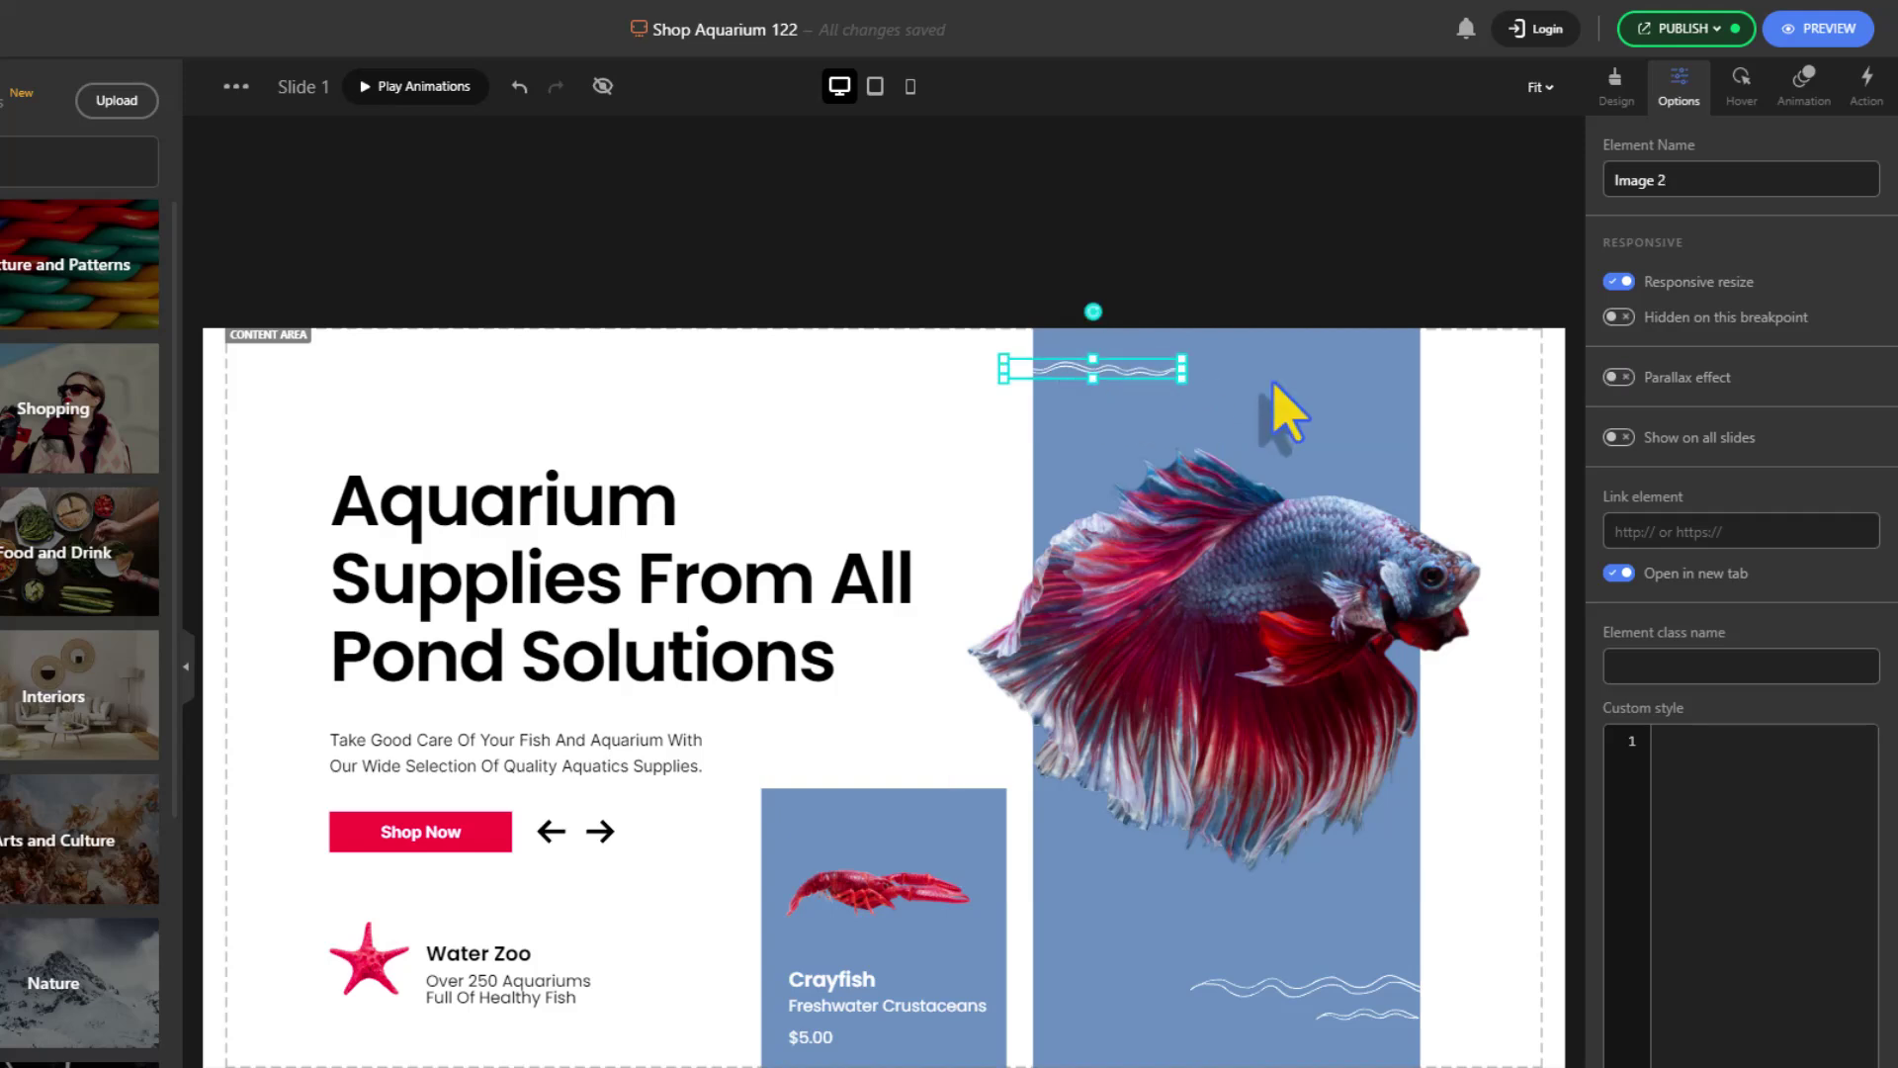
Apply follow-mouse 2D parallax settings to the top and lower wave images
left_click(1868, 395)
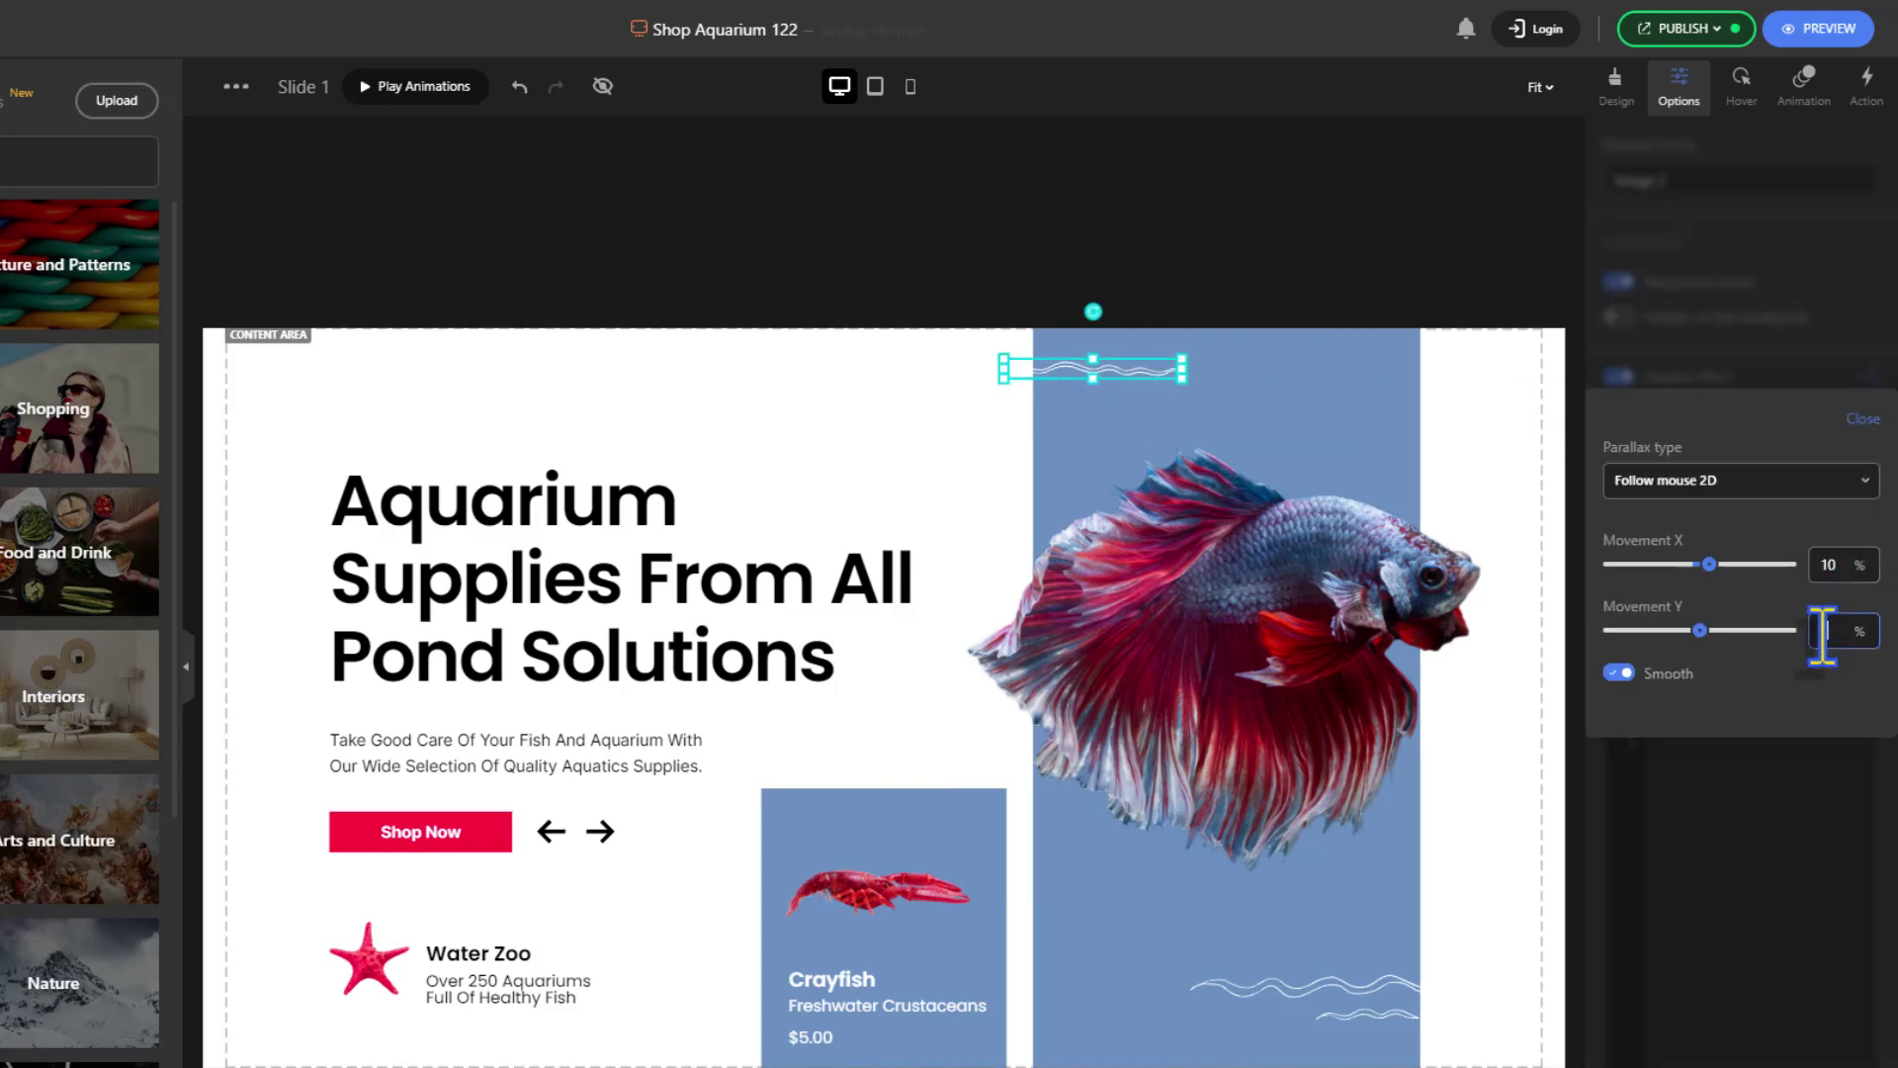
left_click(1856, 433)
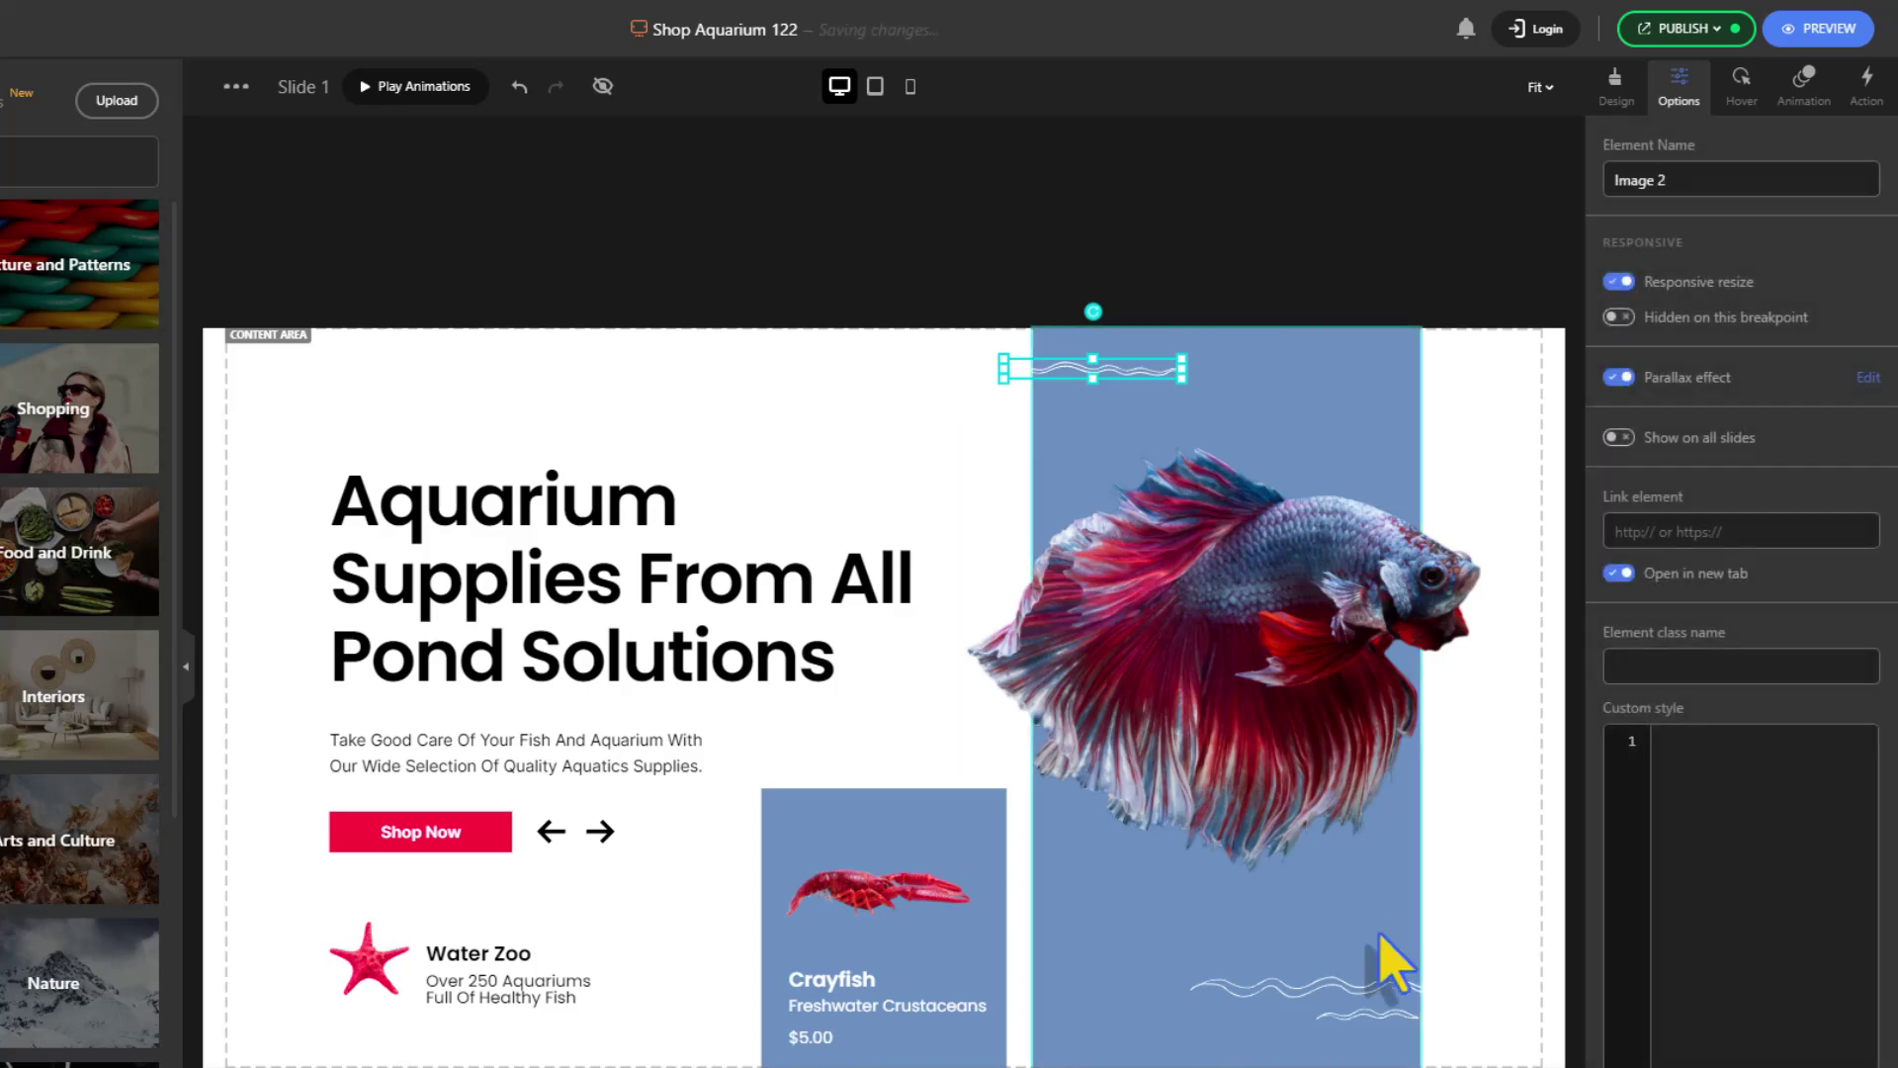
left_click(1330, 984)
left_click(1868, 377)
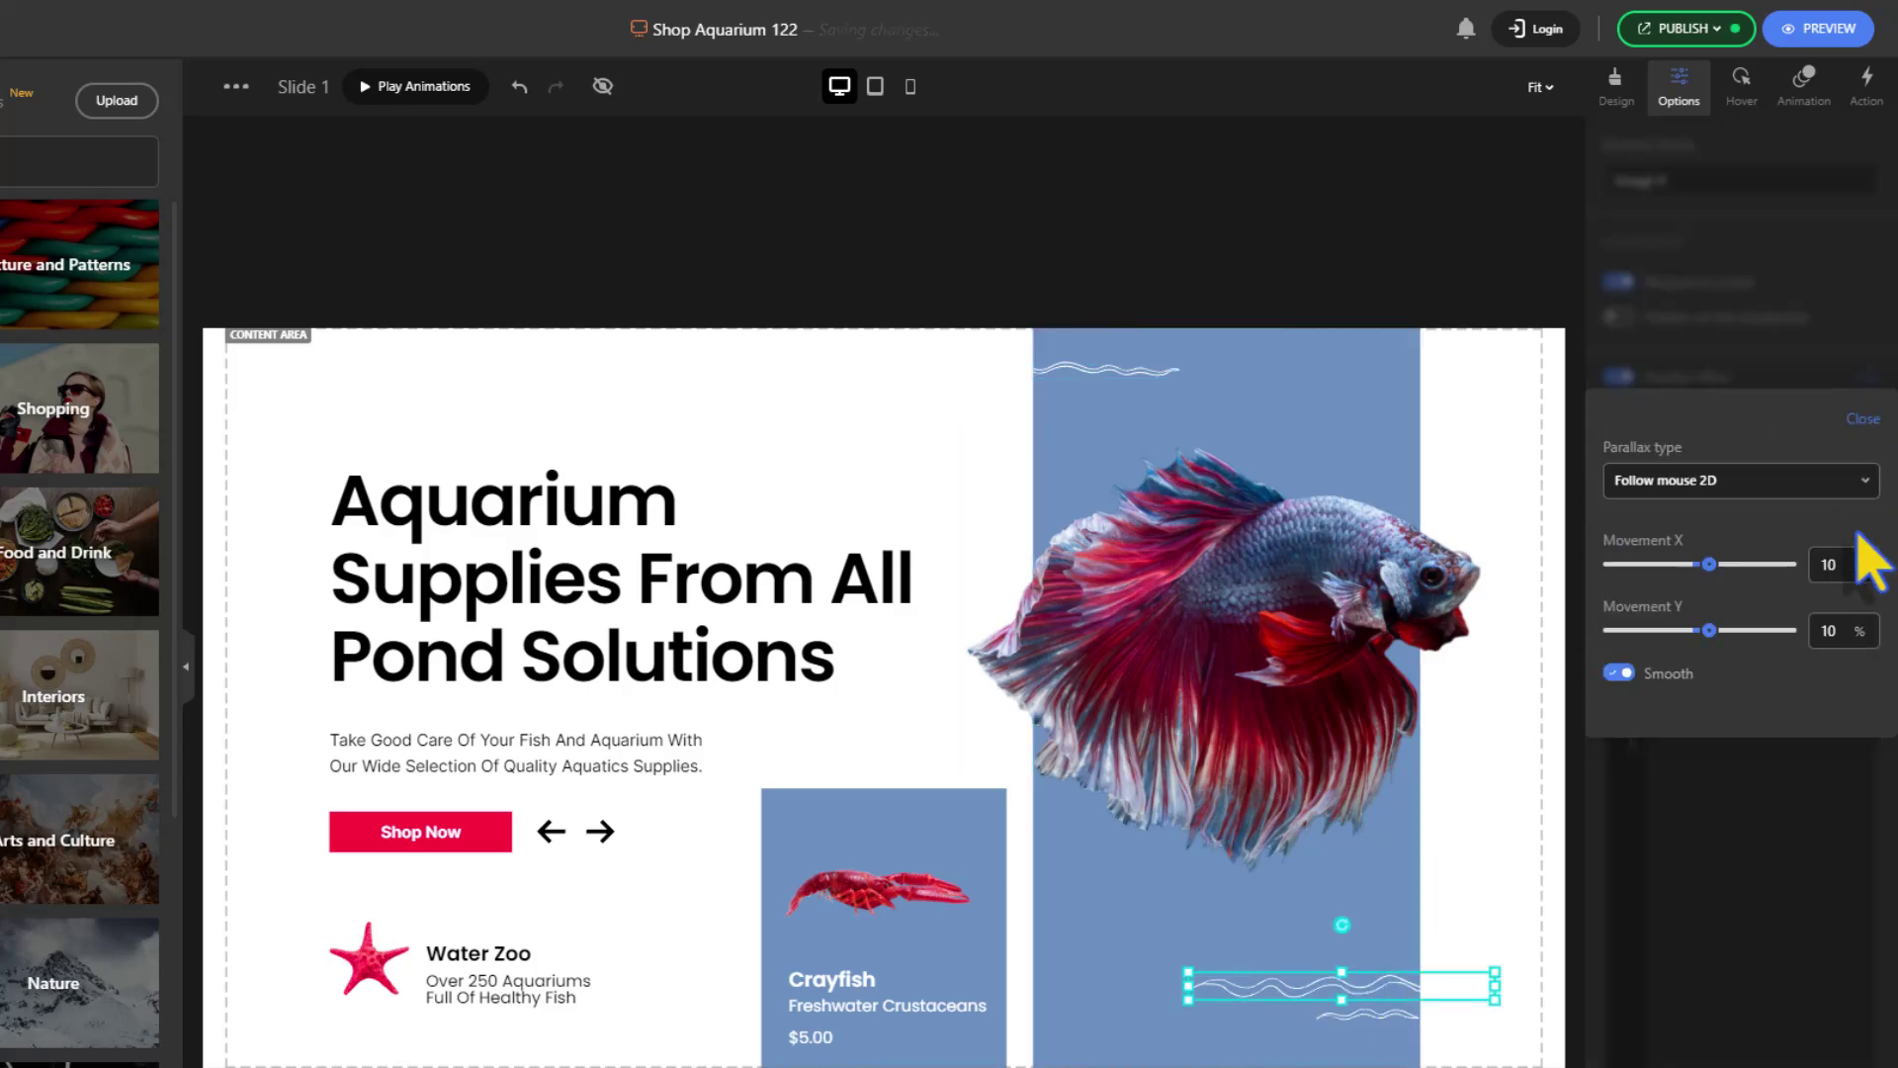
left_click(1861, 420)
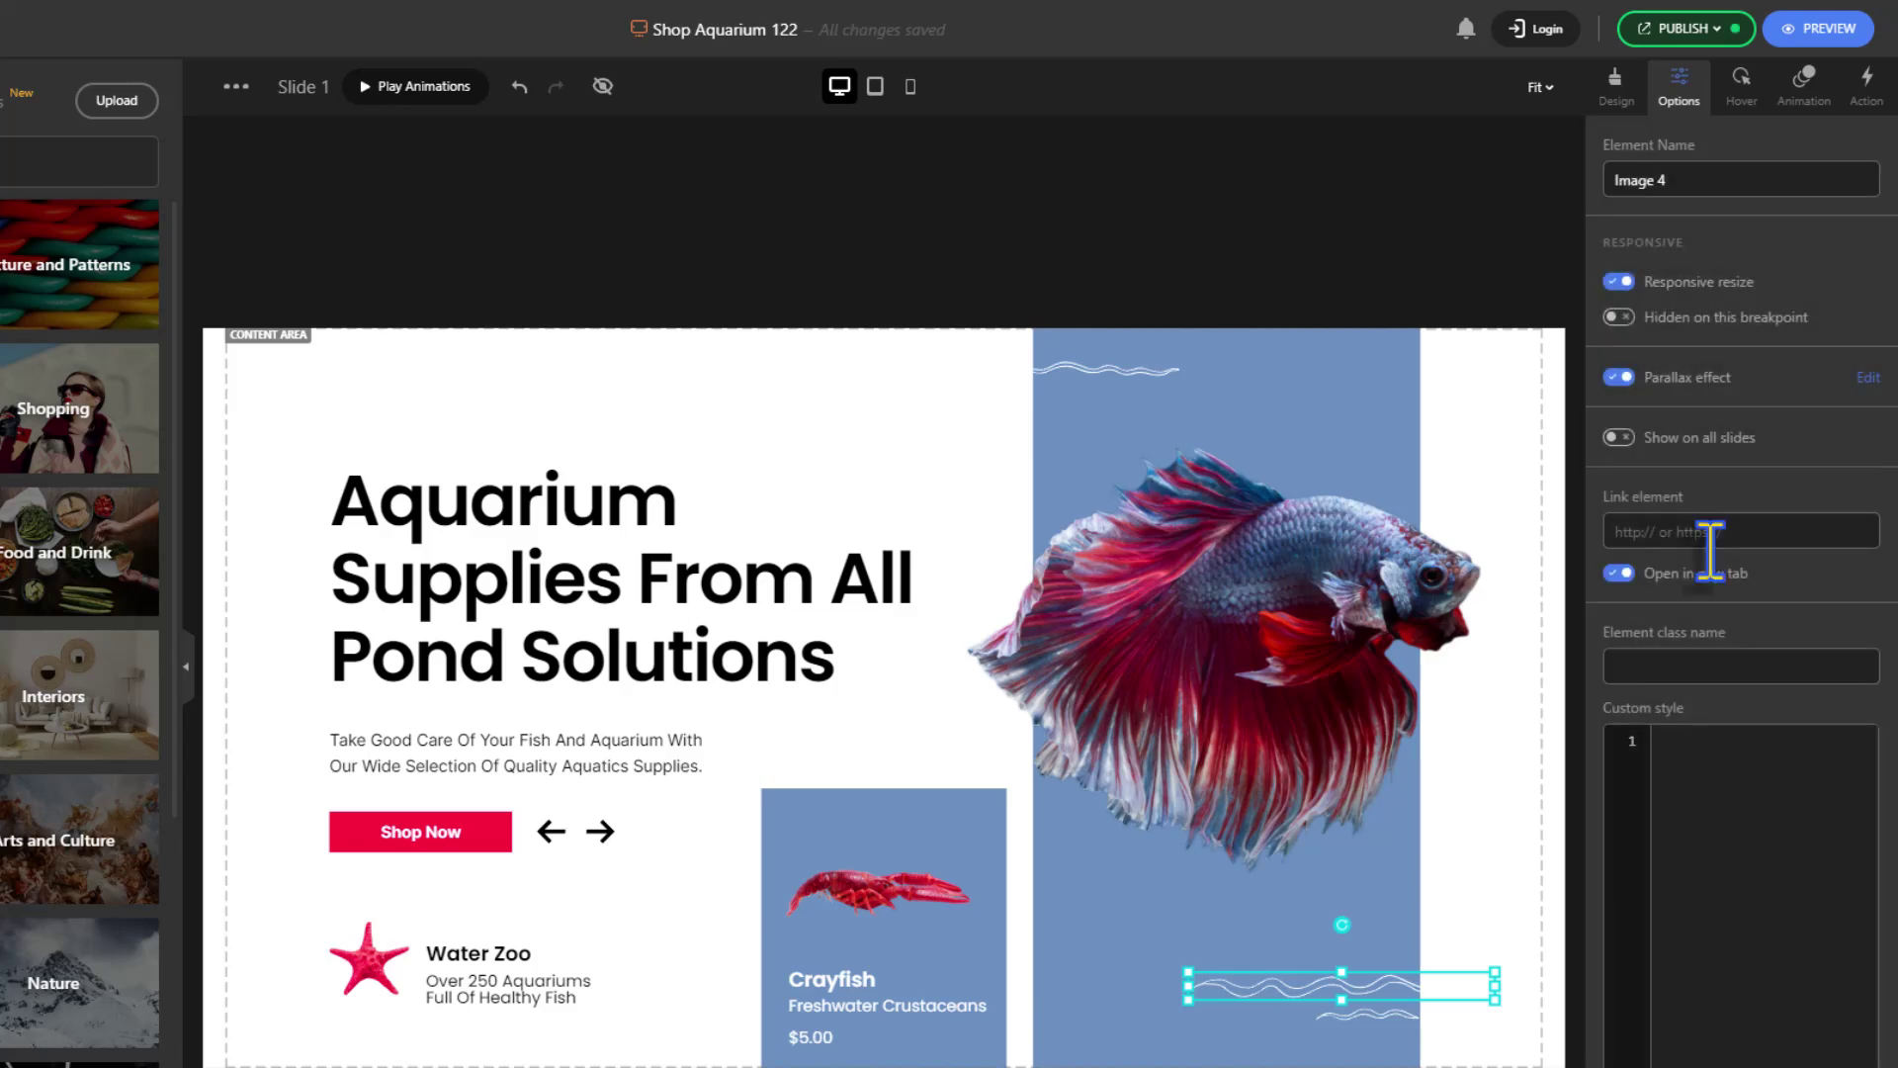
Give the smallest bottom-right wave -10% X and 0% Y movement, then preview the aquarium slide
left_click(1356, 1016)
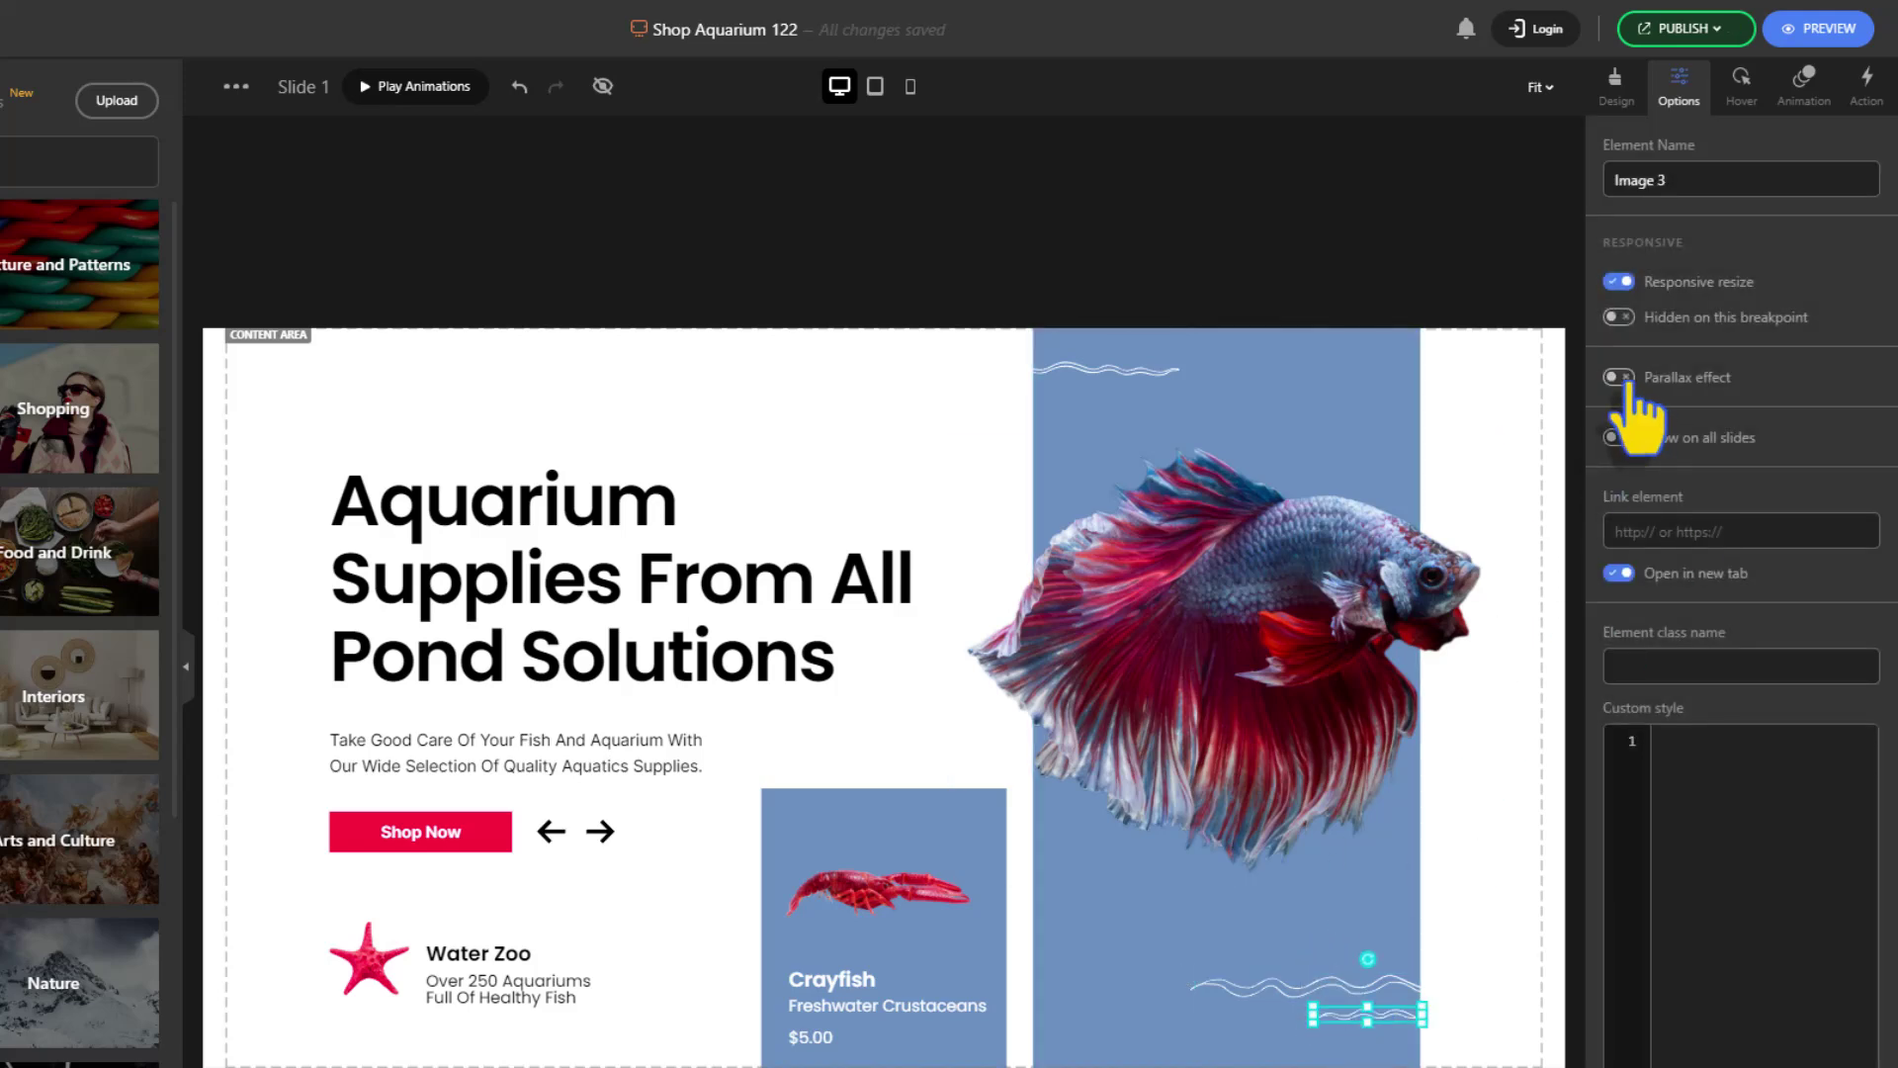
left_click(1868, 379)
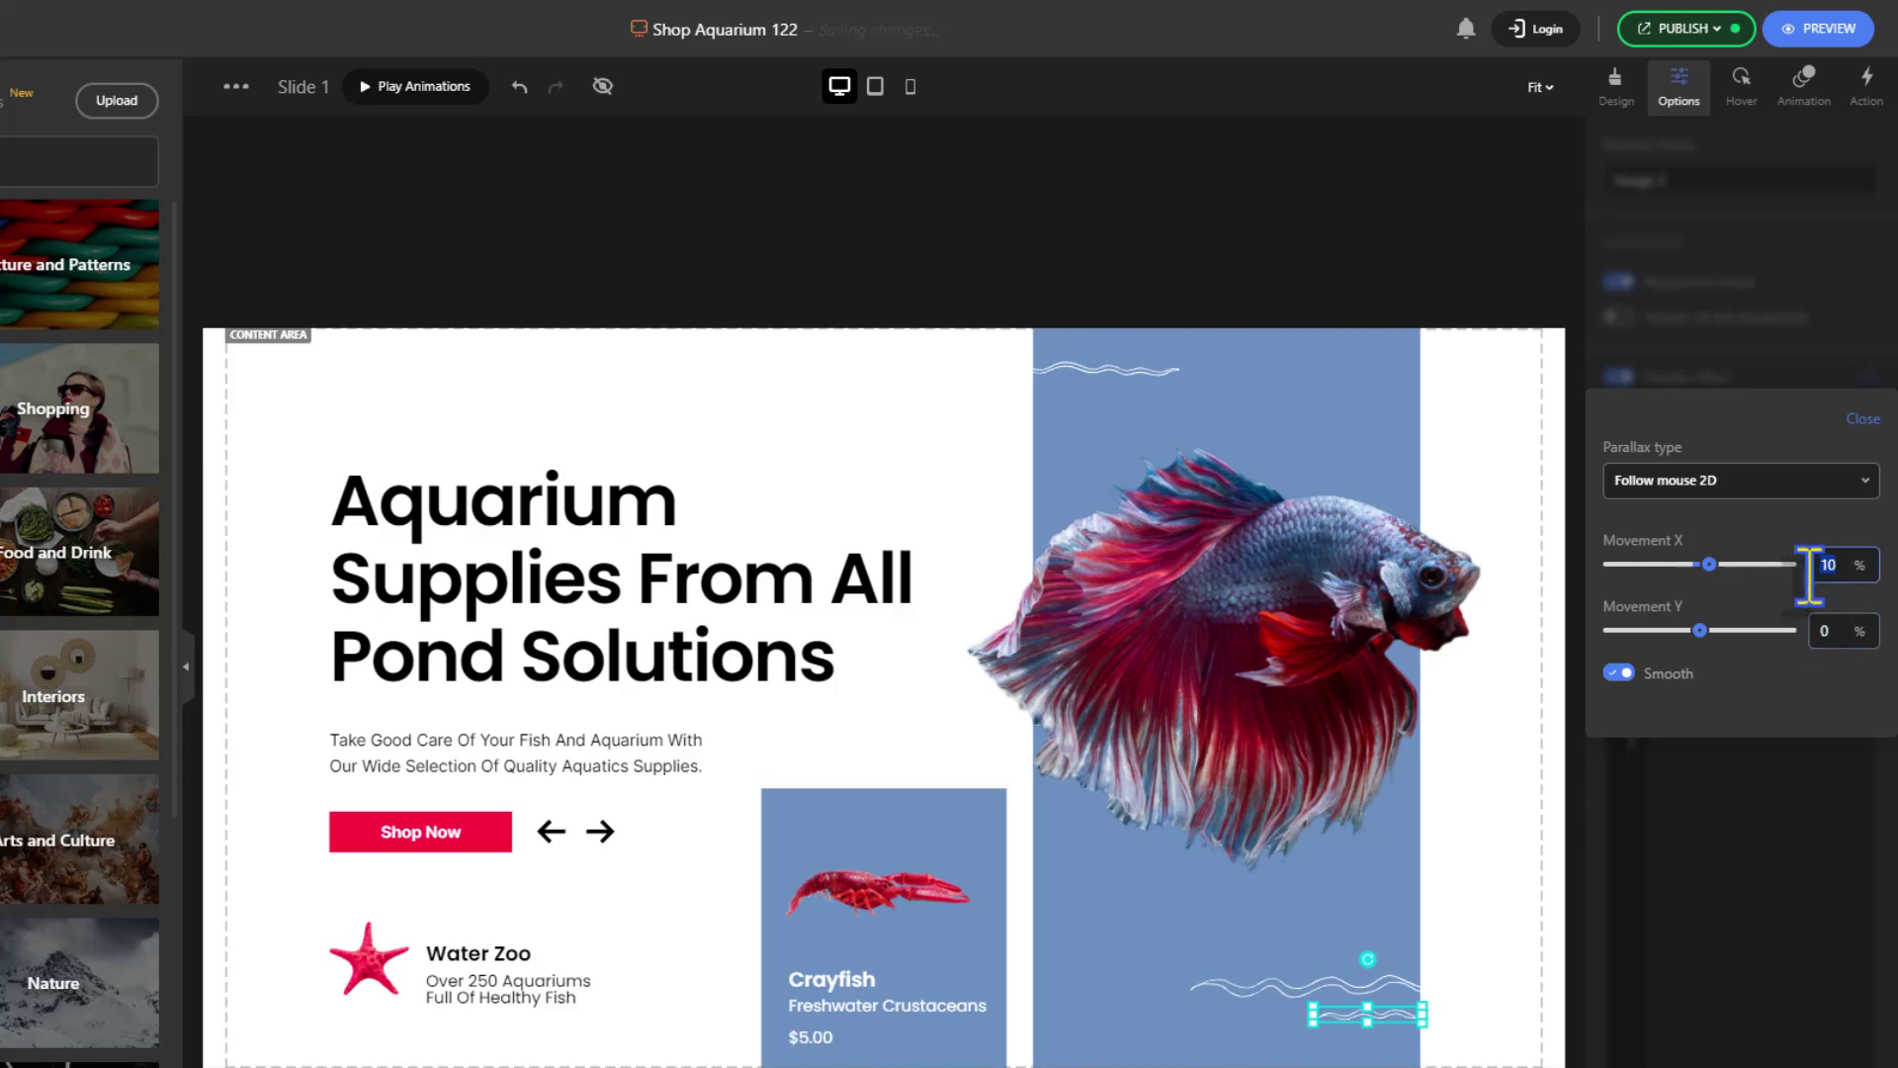
left_click(1863, 419)
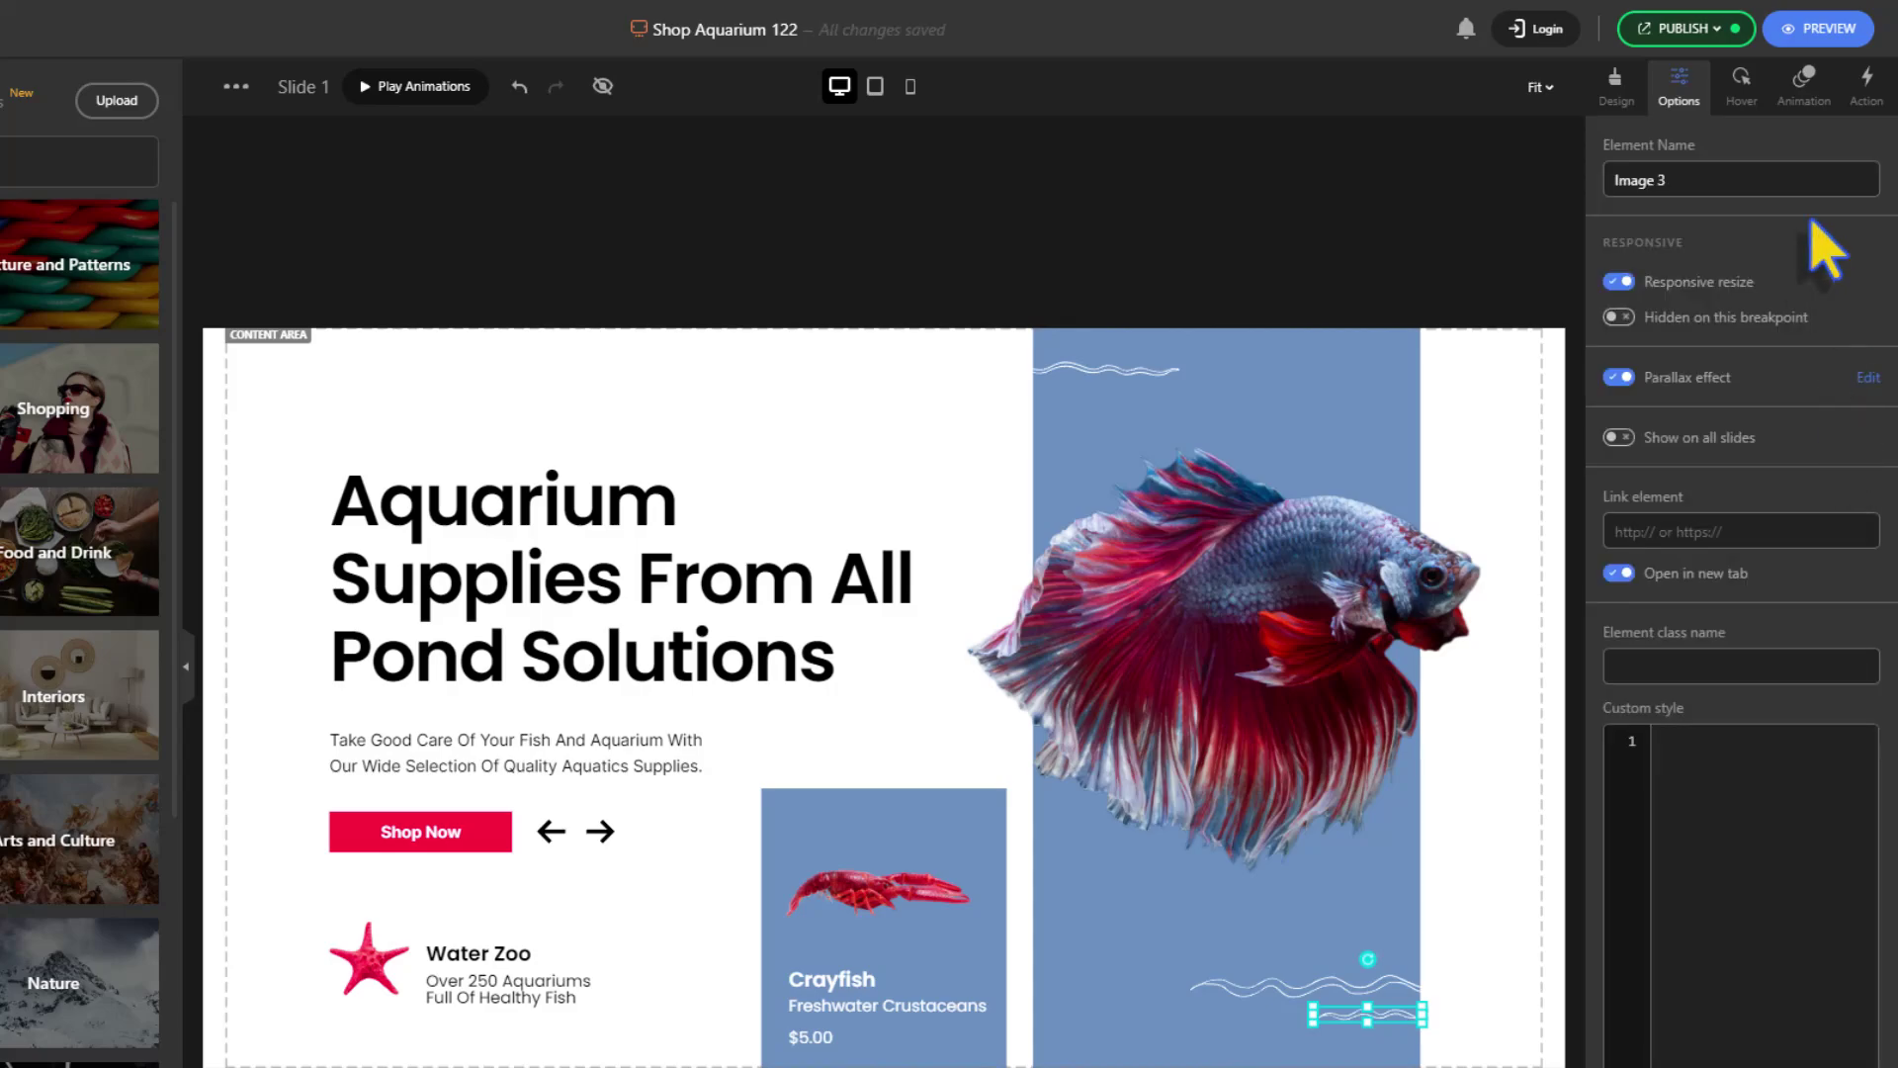
left_click(1824, 29)
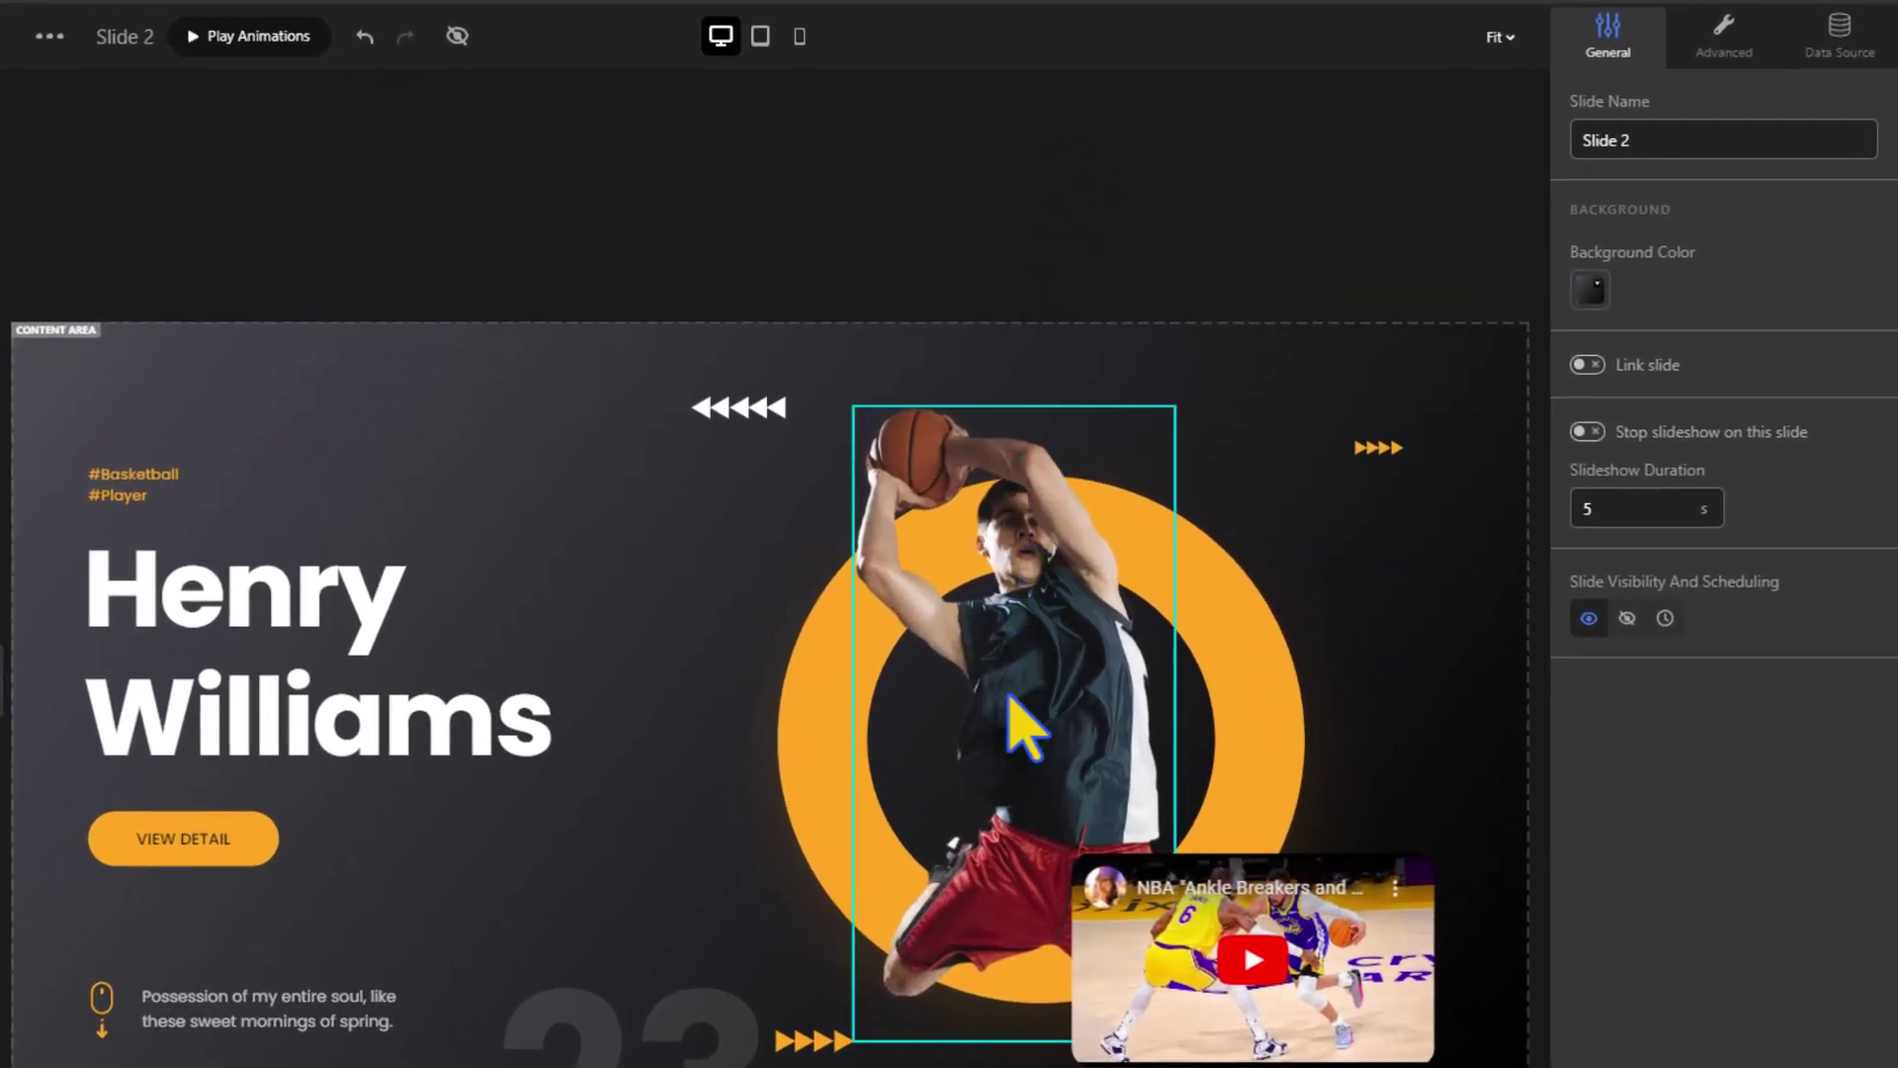
Reduce the jumping player image's parallax horizontal movement from 10% to 5%
left_click(1010, 696)
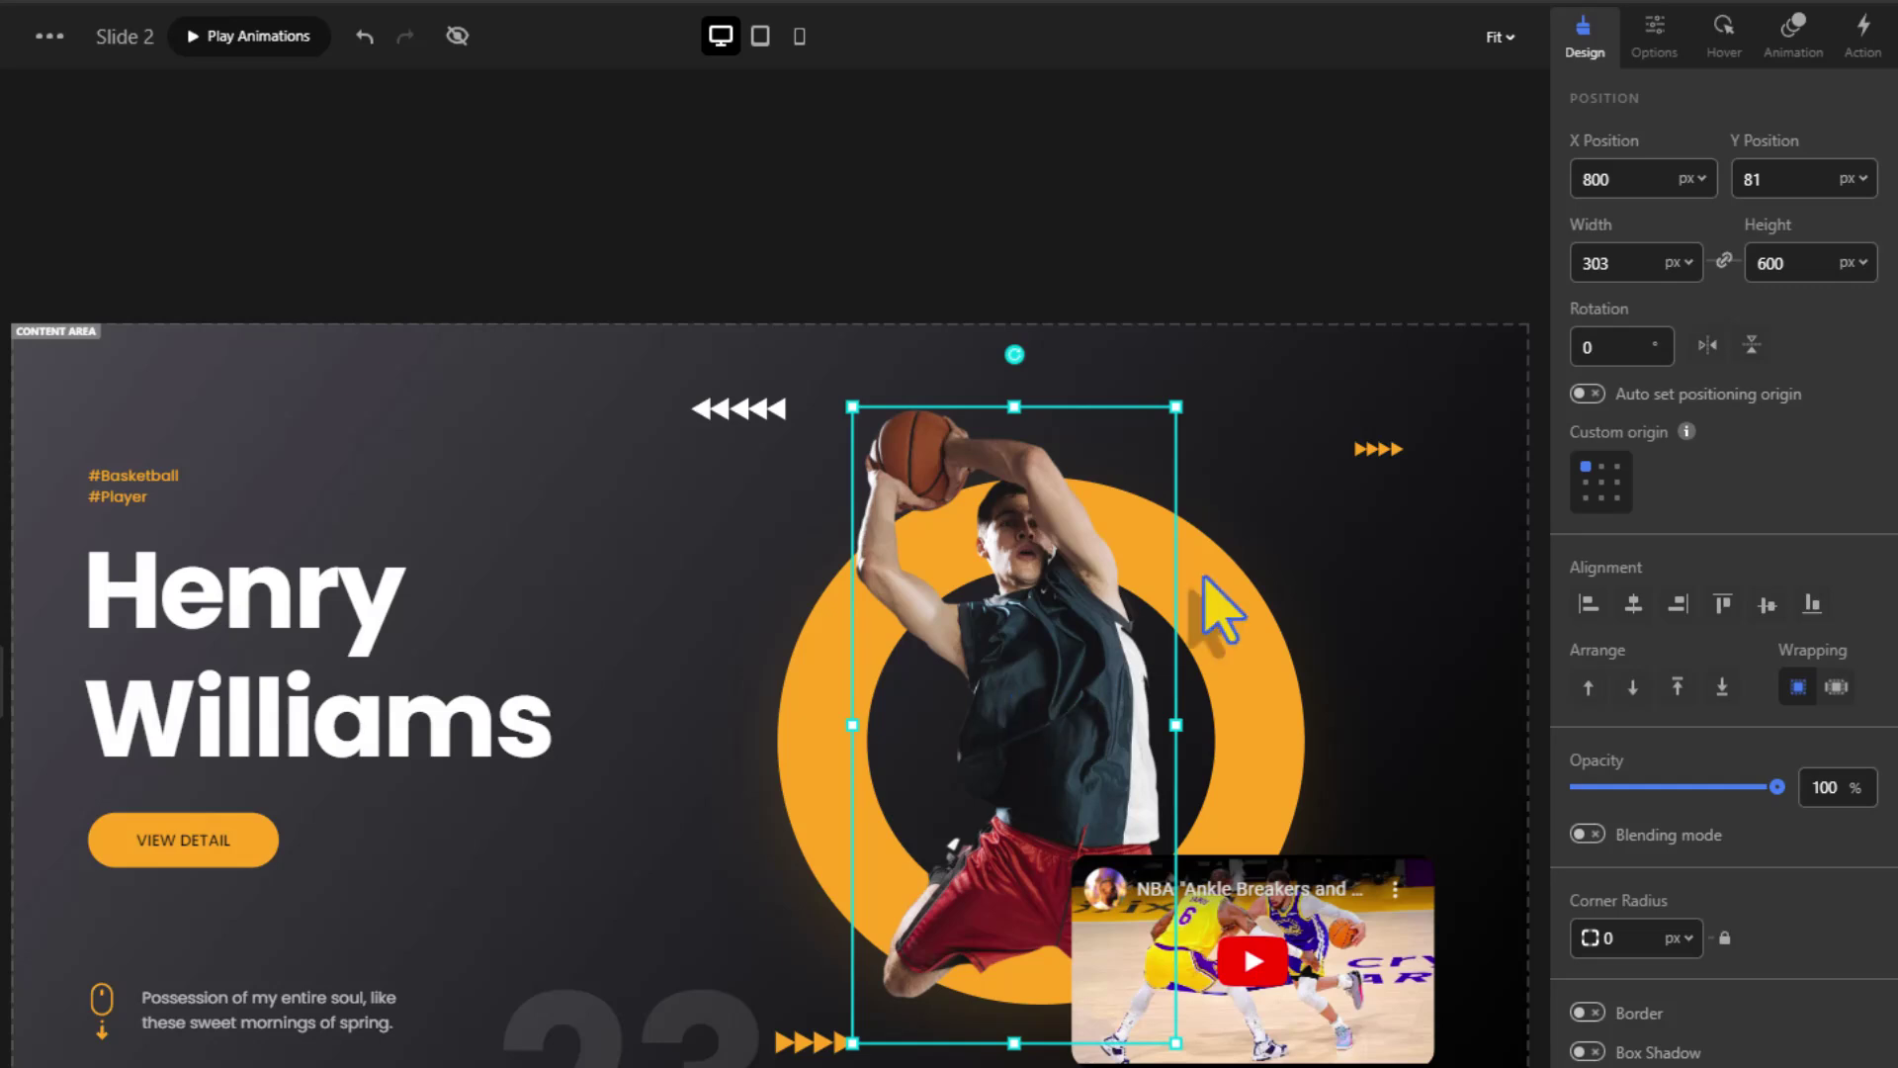
left_click(1653, 44)
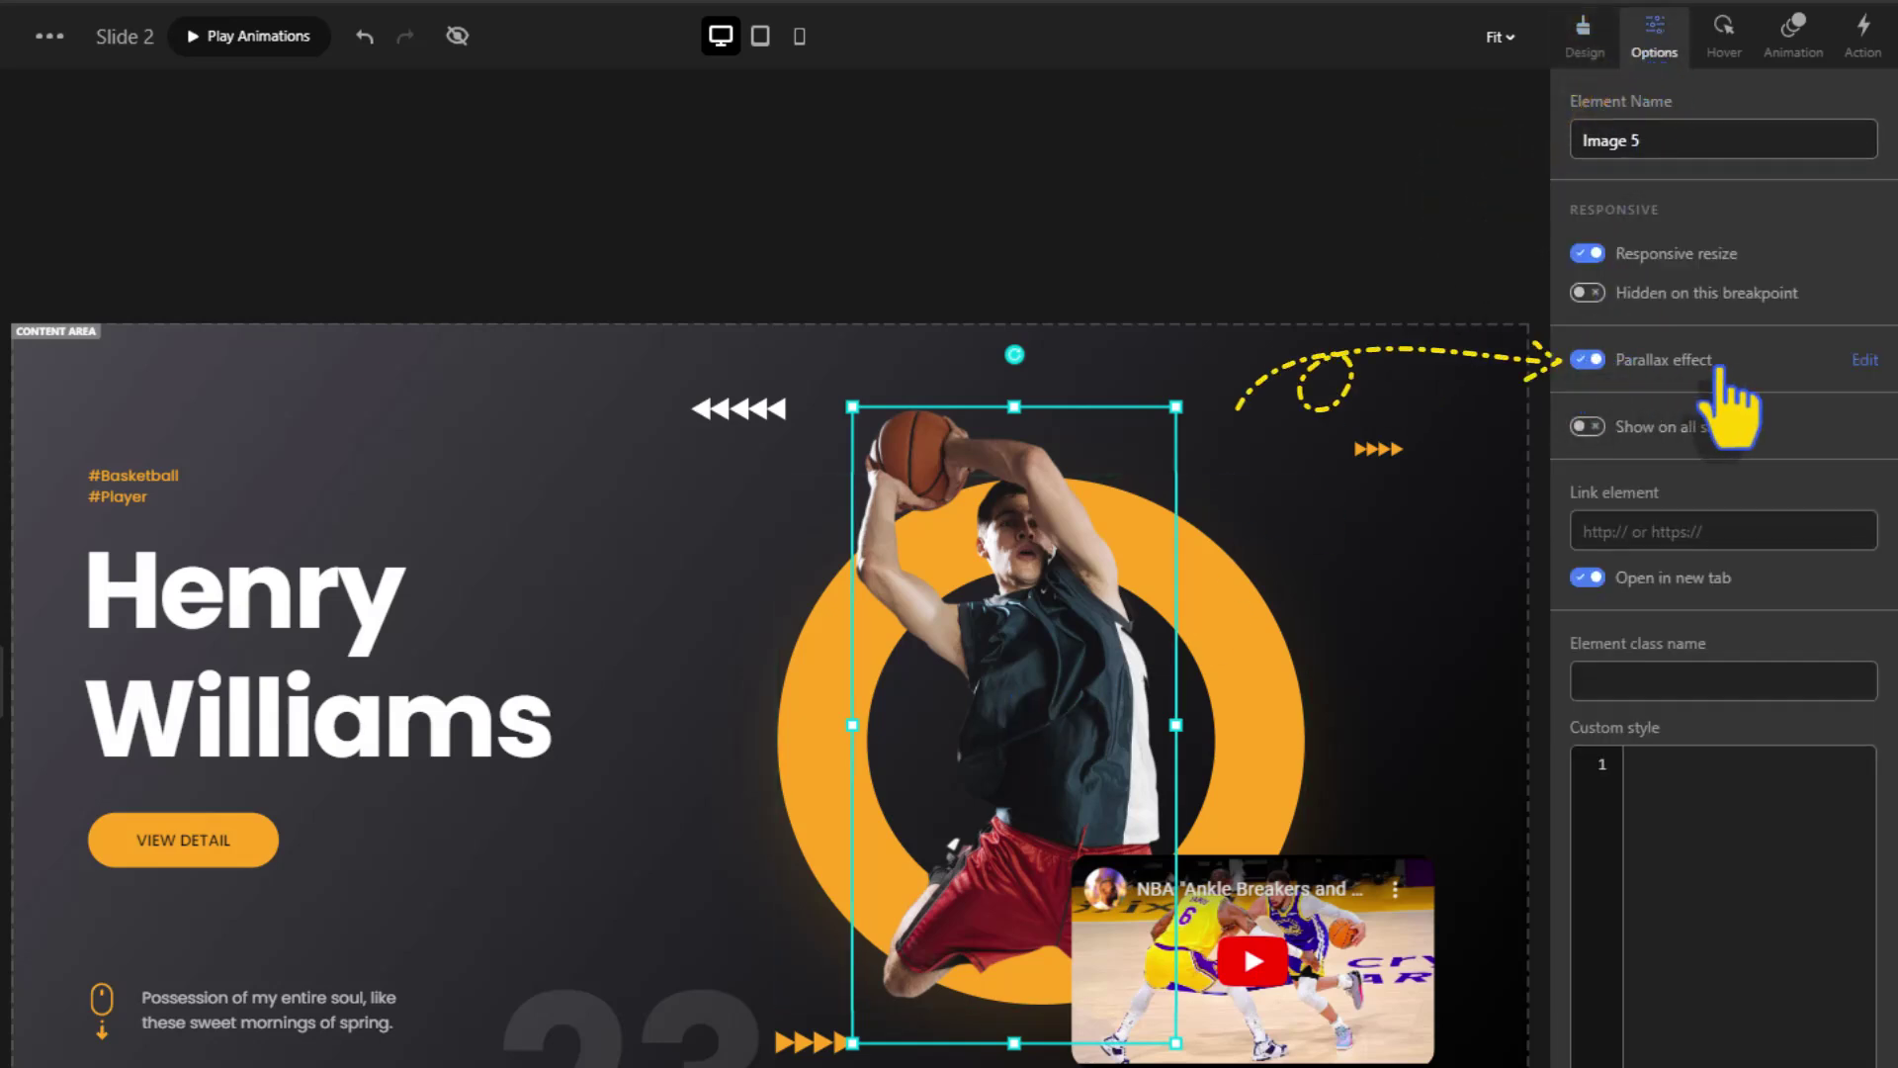
left_click(1865, 360)
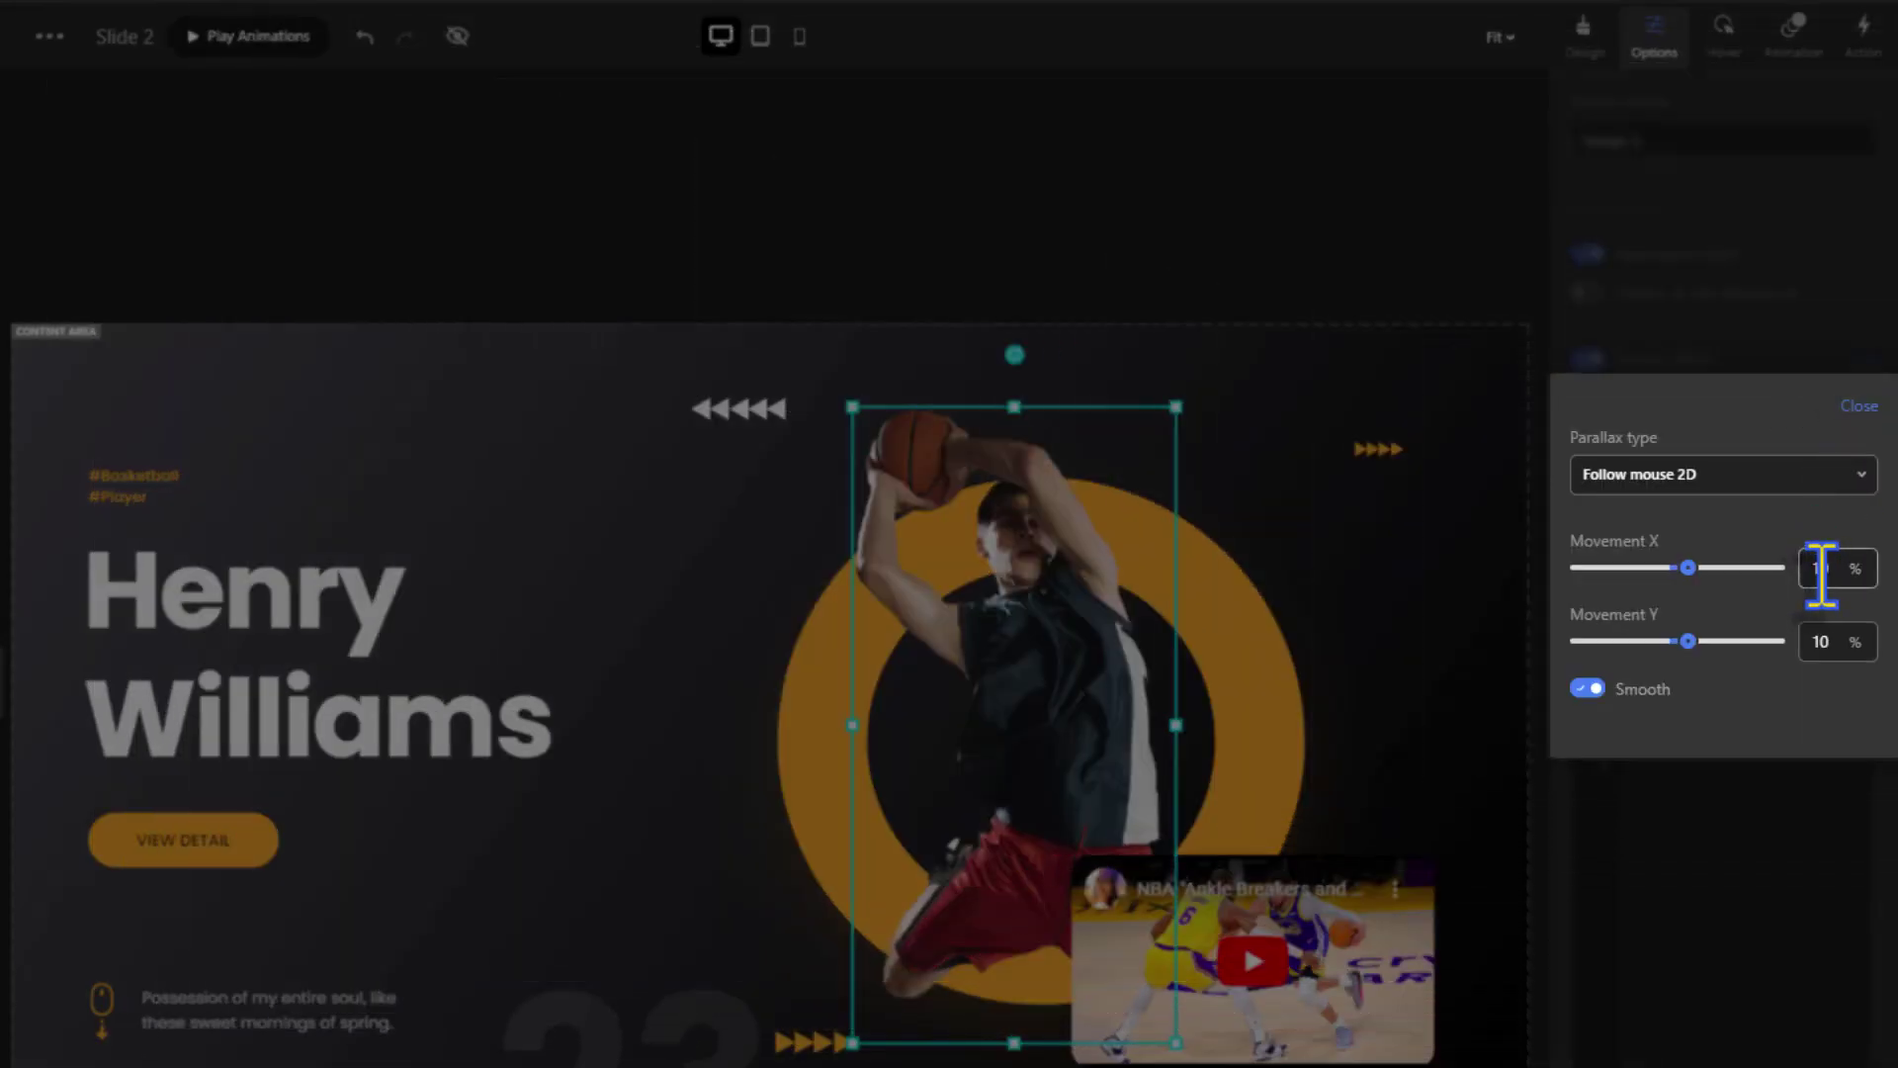
left_click(1822, 568)
key("BackSpace")
type("5")
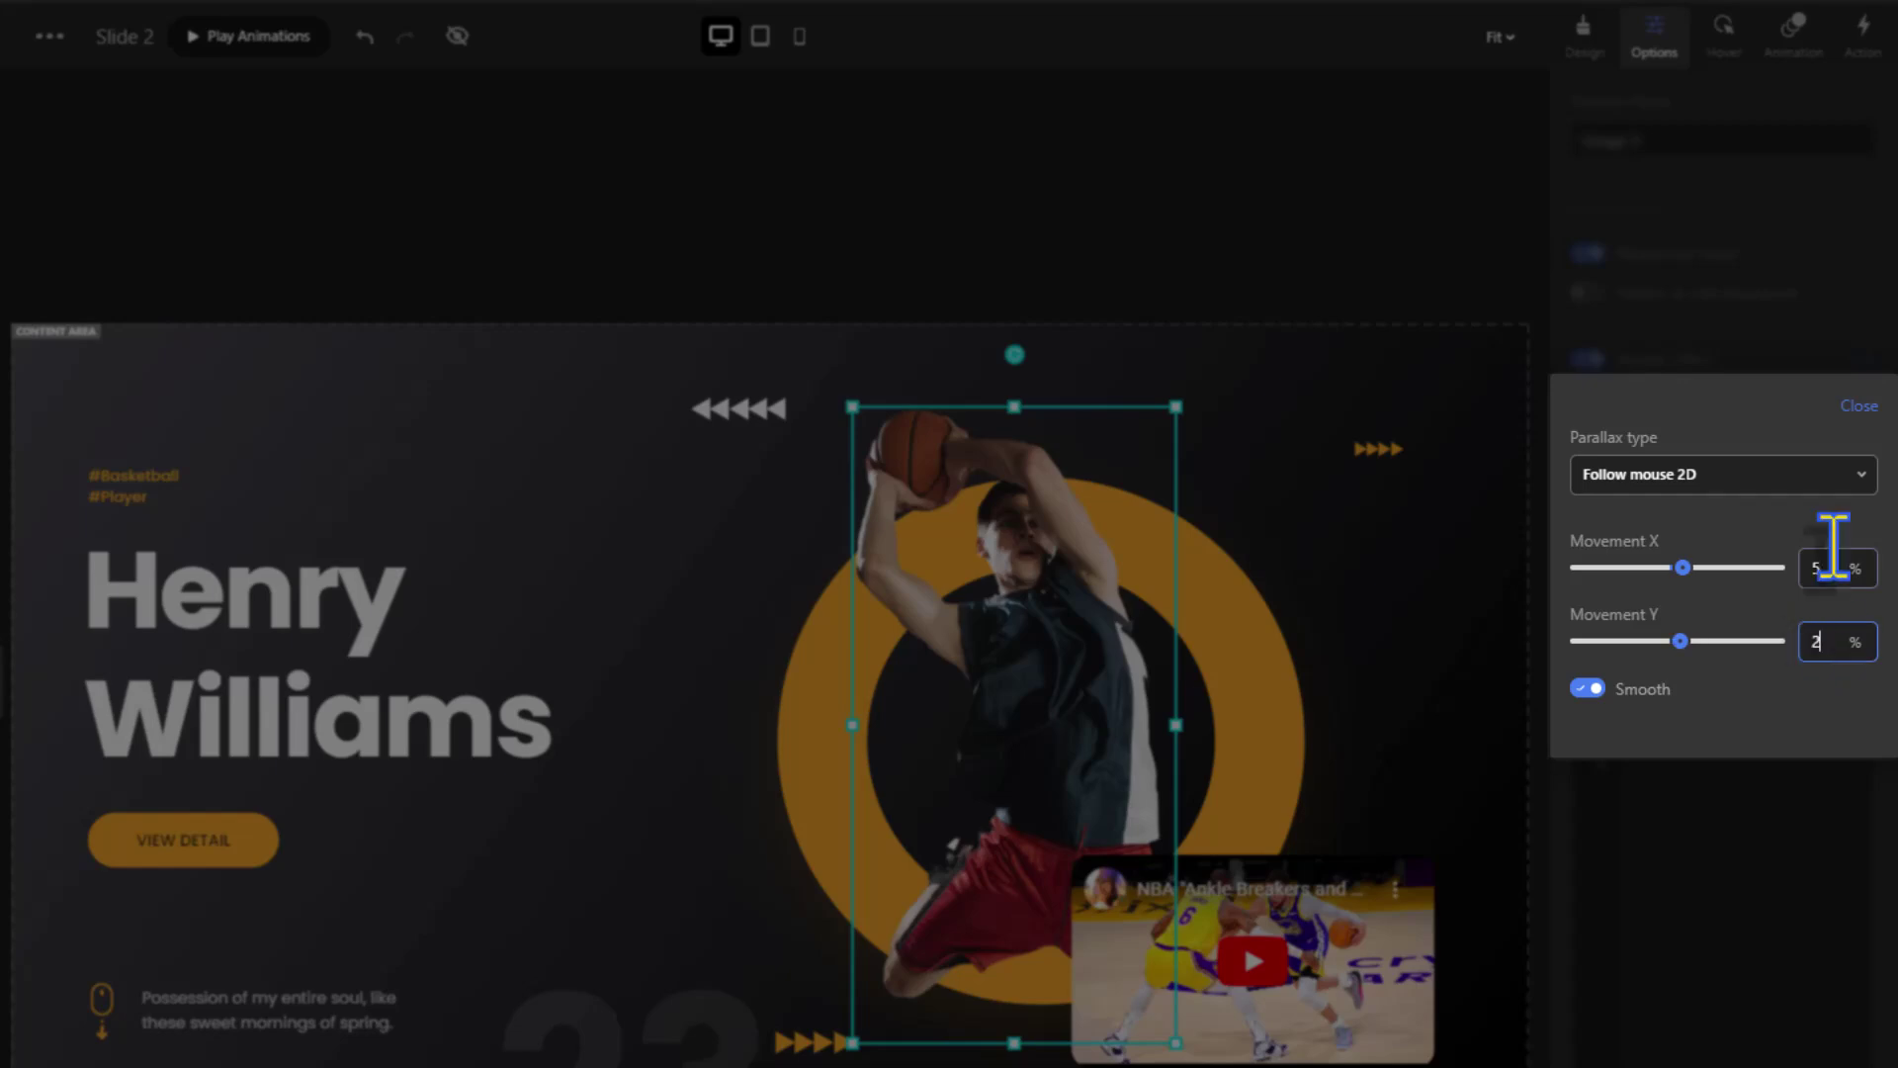
left_click(1853, 407)
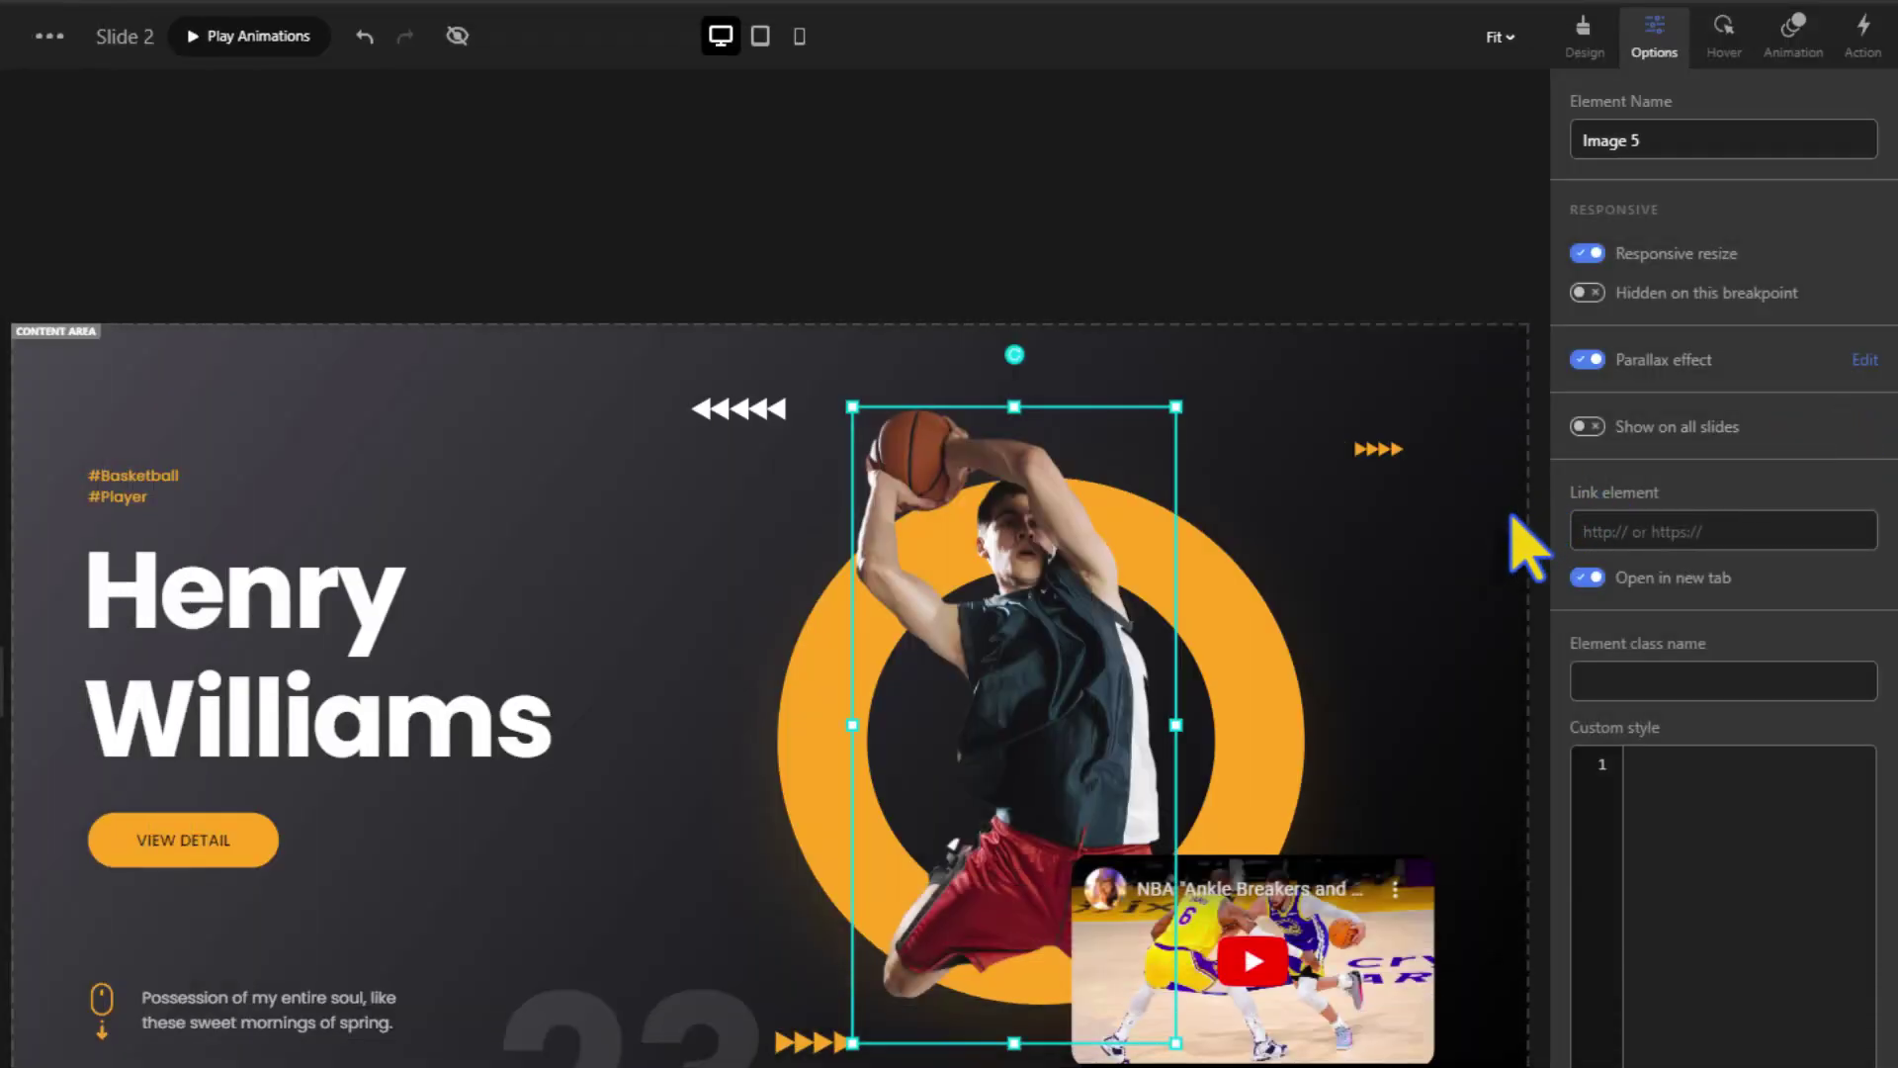
Give the orange ring follow-mouse parallax with -3% X and -2% Y movement
left_click(1275, 711)
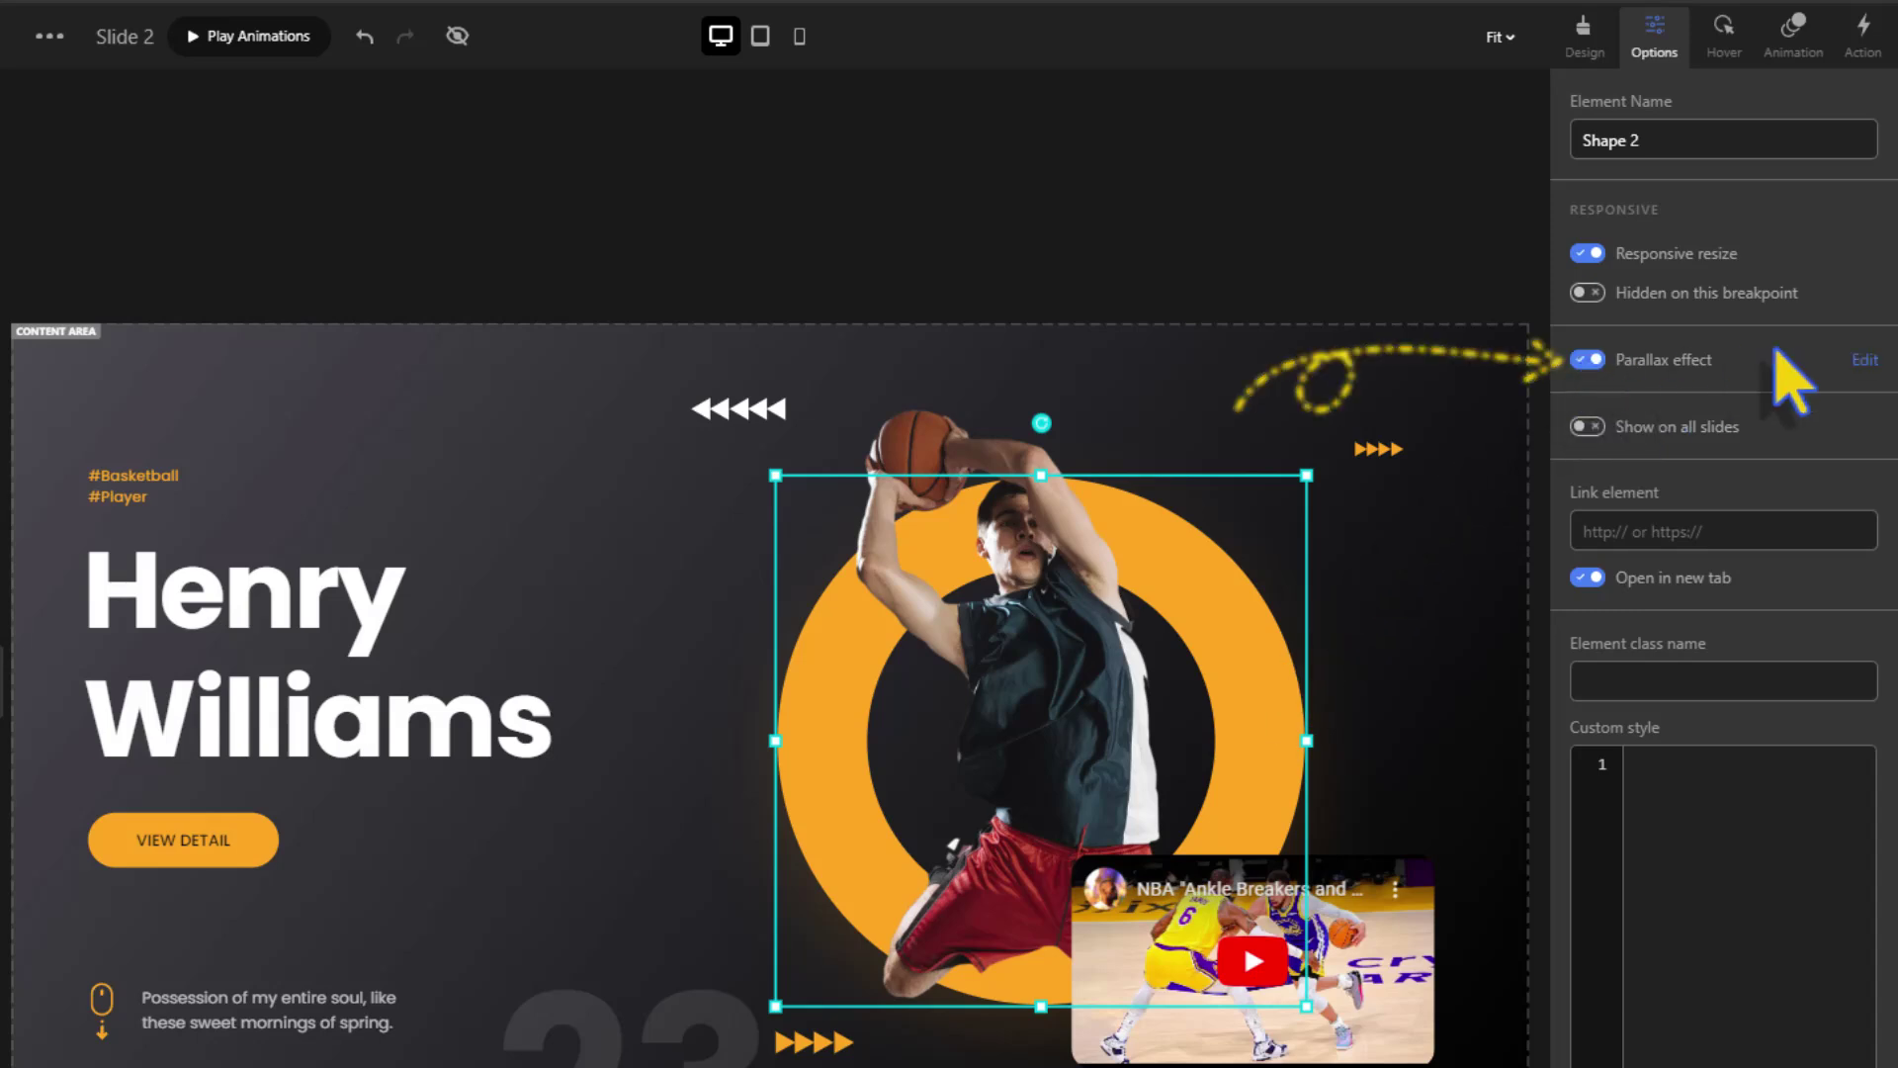
left_click(1864, 360)
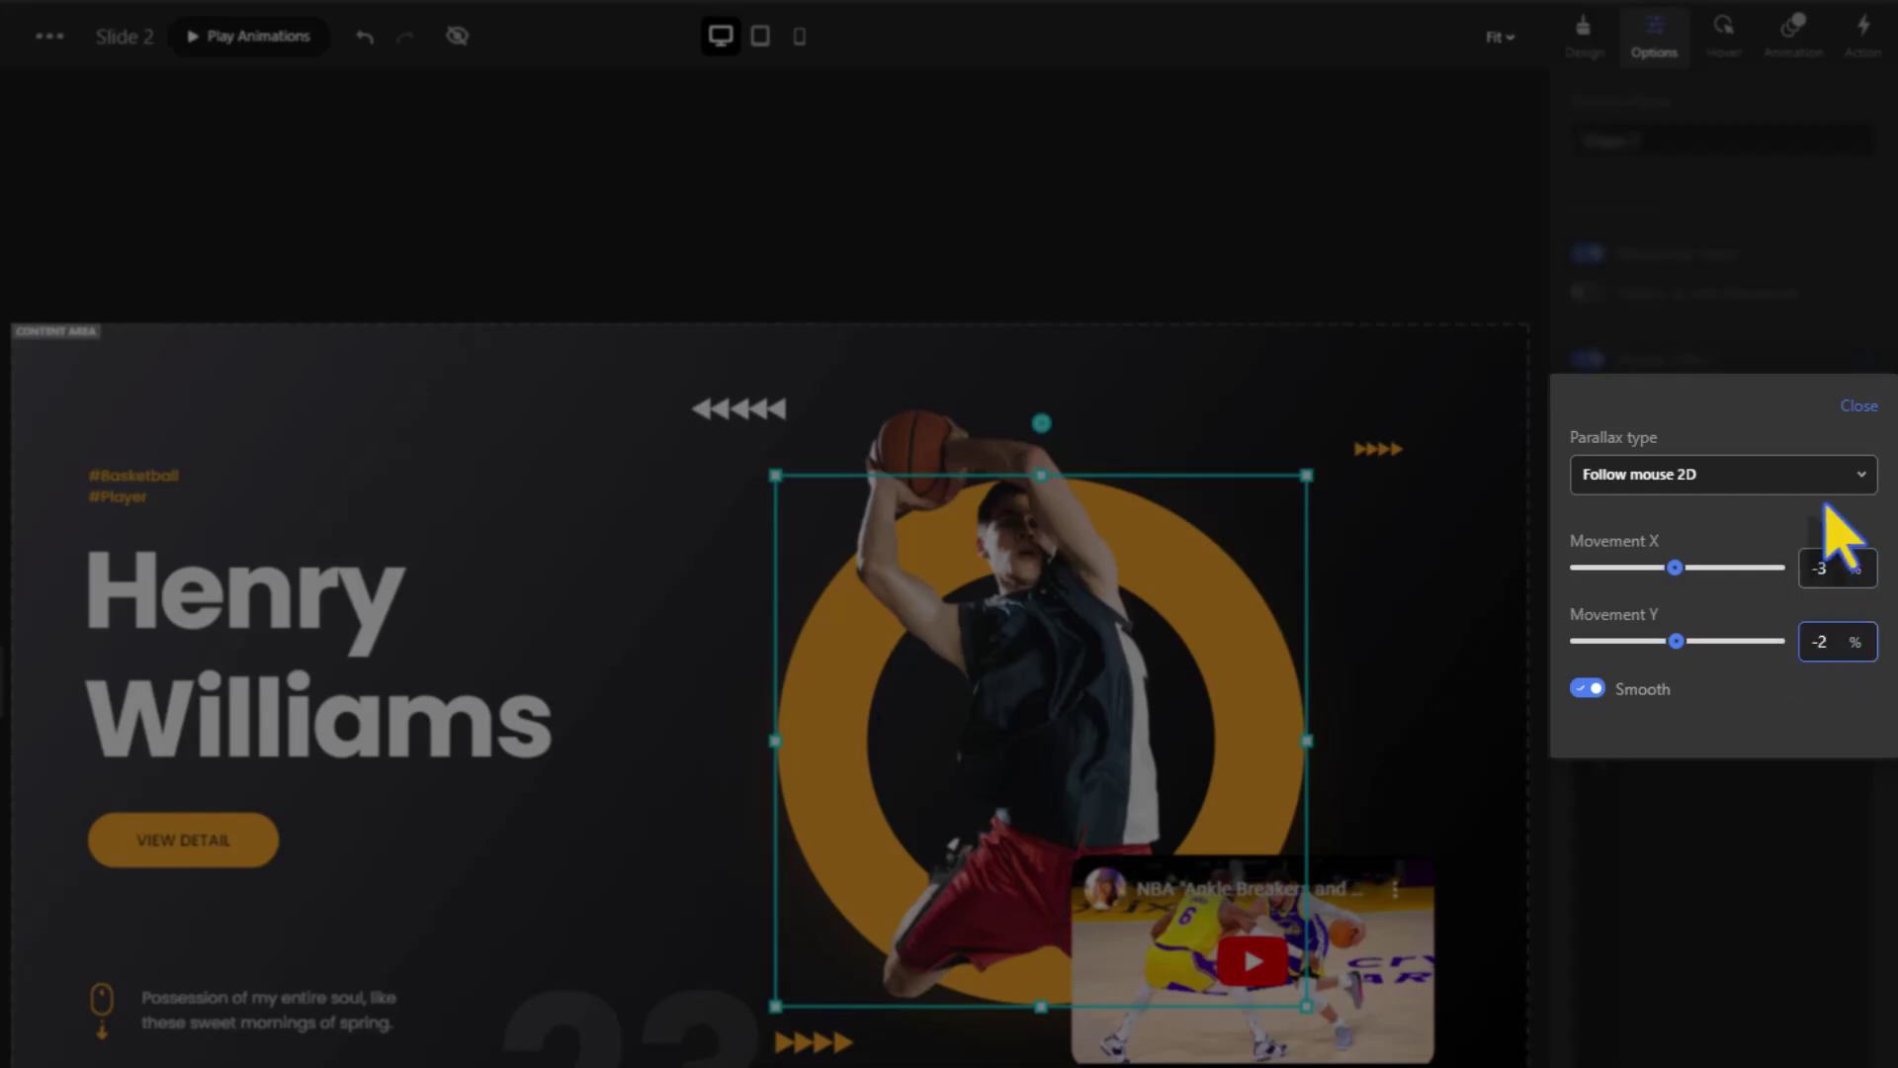
left_click(1859, 407)
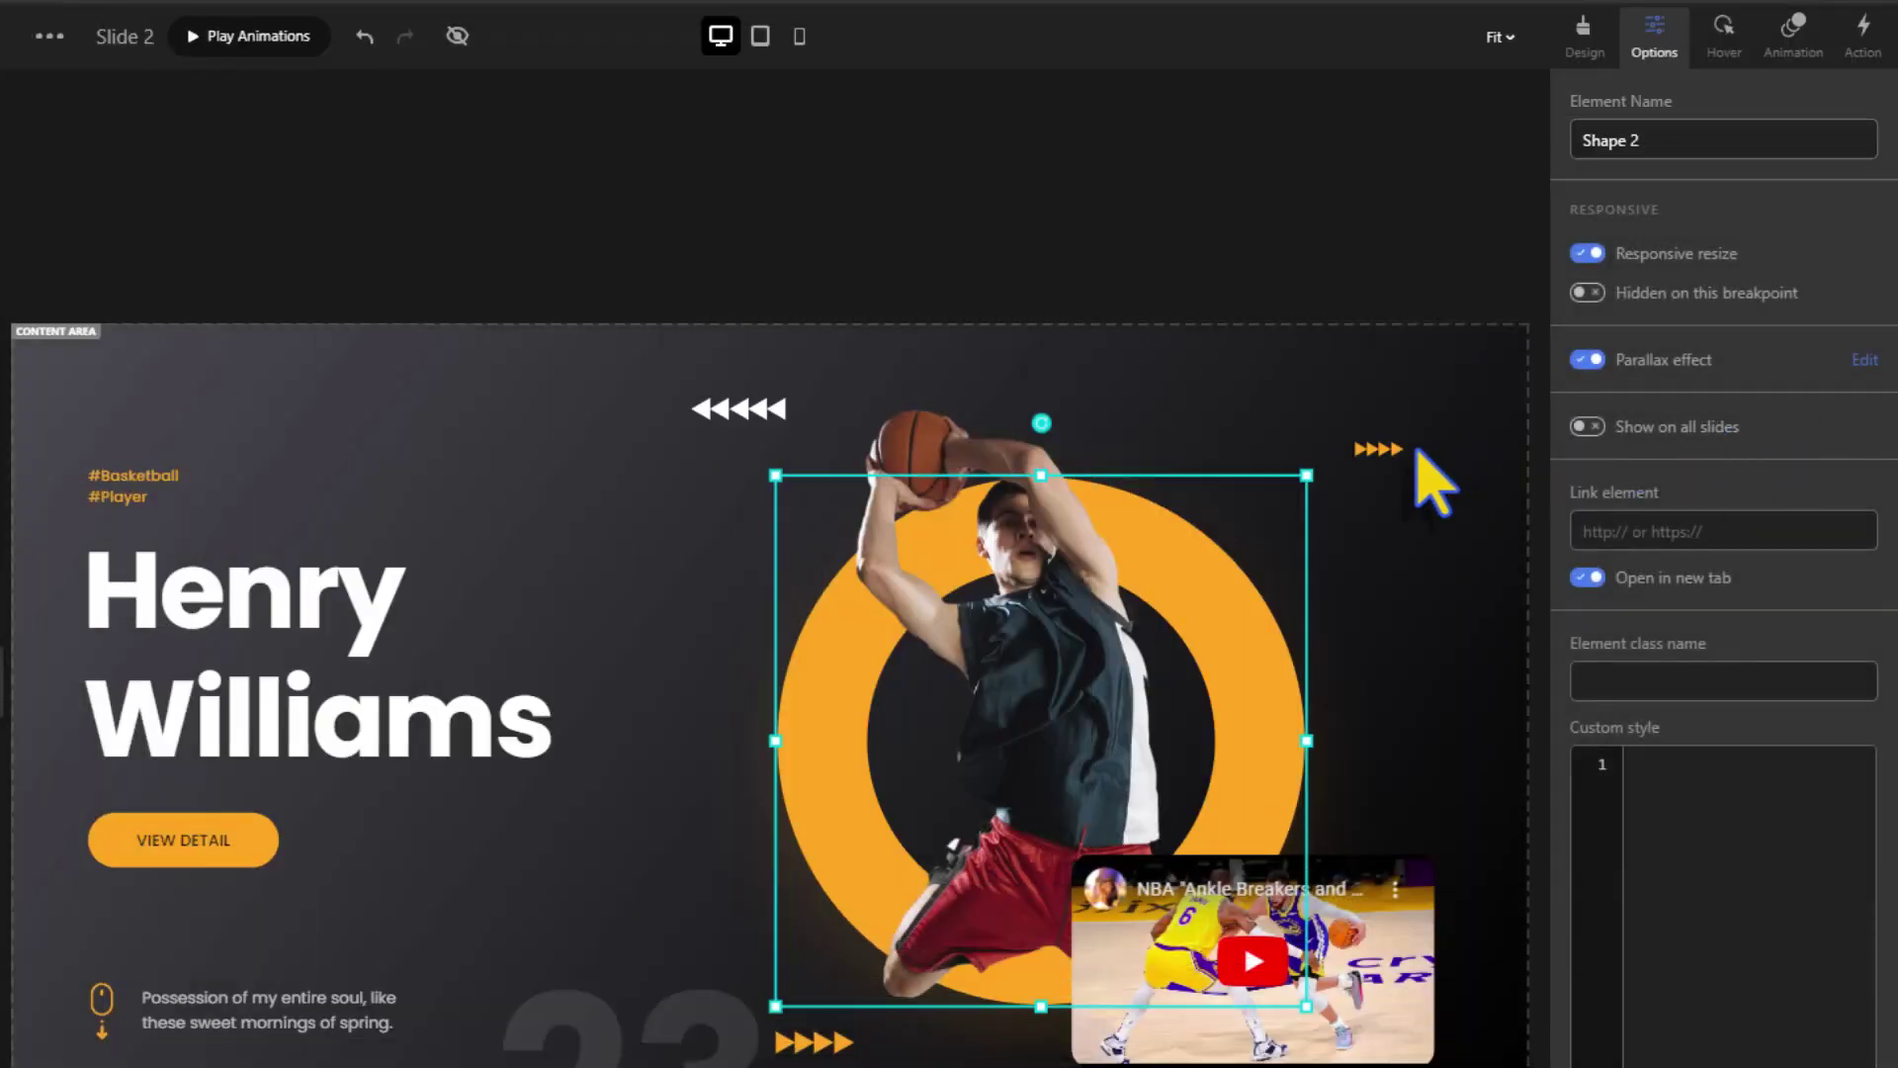
Enable parallax on the orange right-pointing arrows with 3% X and 0% Y movement
left_click(1387, 448)
left_click(1588, 359)
left_click(1857, 359)
double_click(1802, 567)
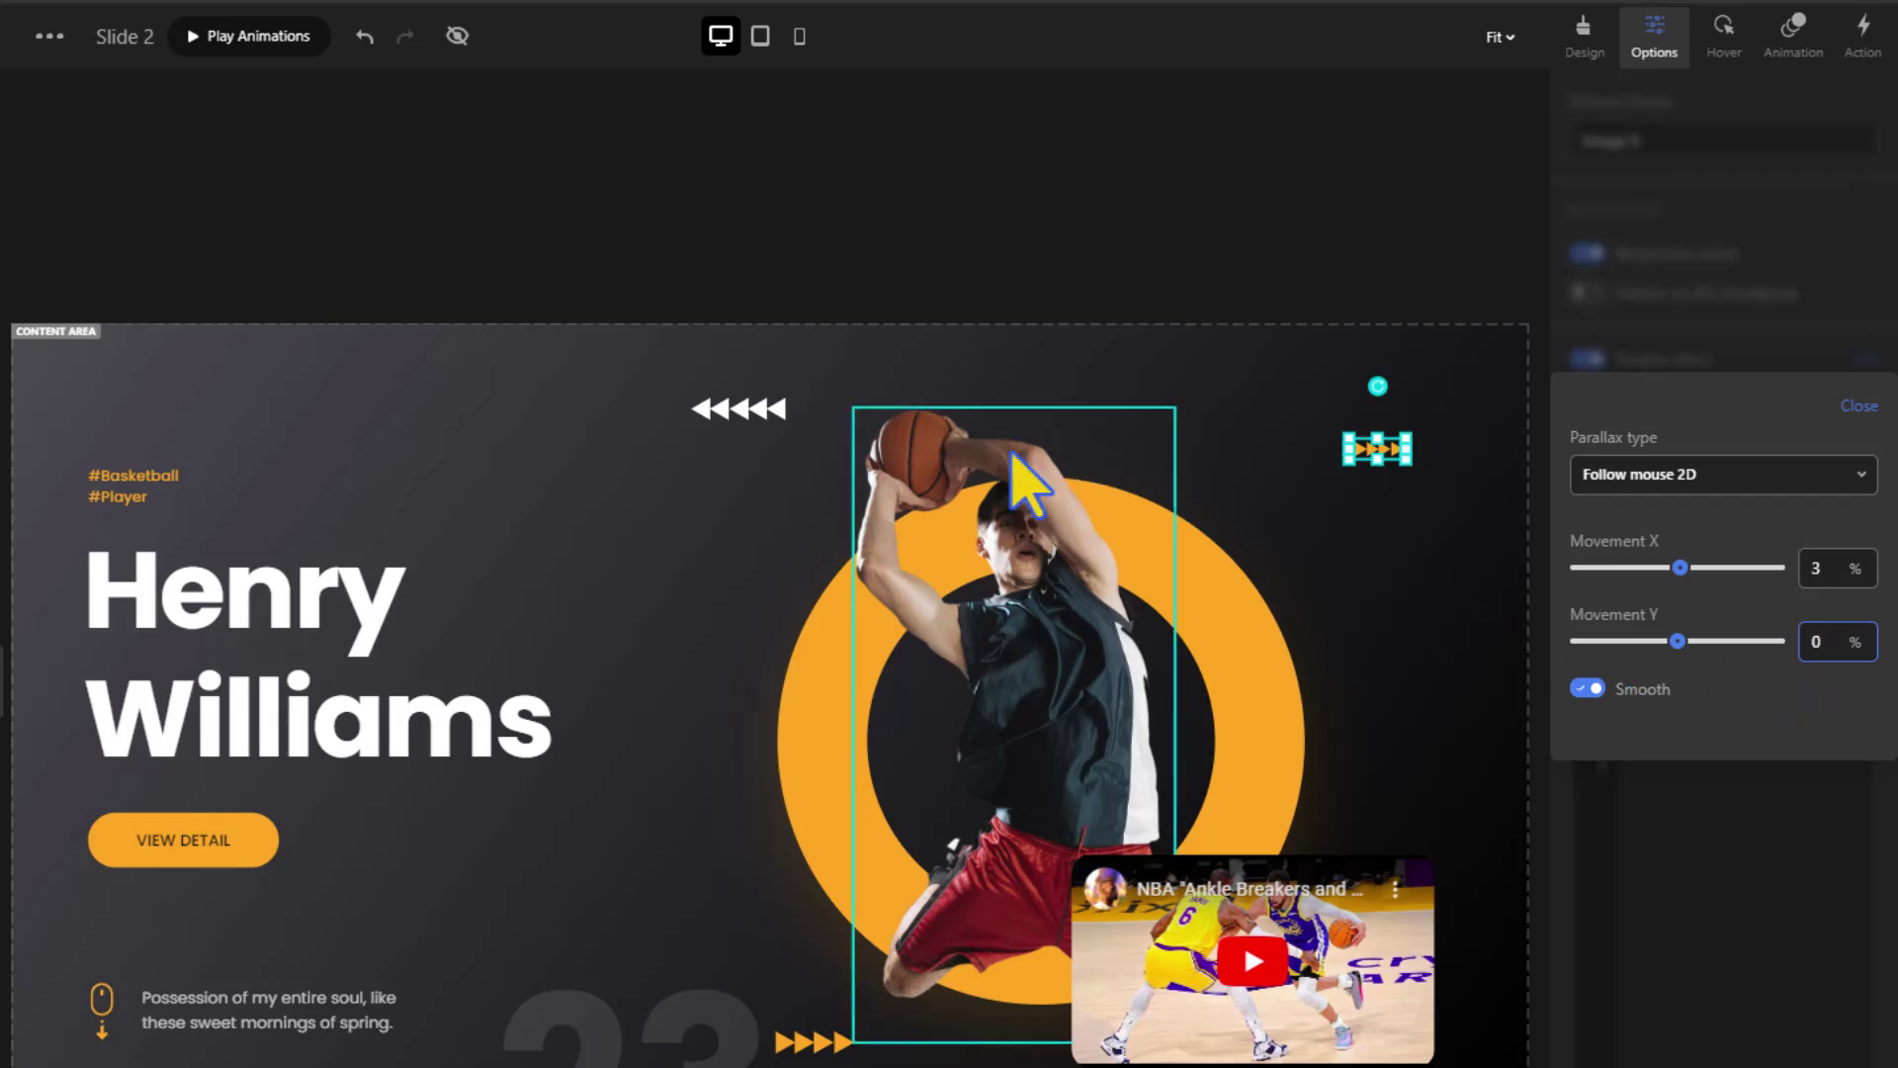
Enable parallax on the white left-pointing arrows with -4% horizontal movement
left_click(744, 408)
left_click(1588, 359)
left_click(1862, 360)
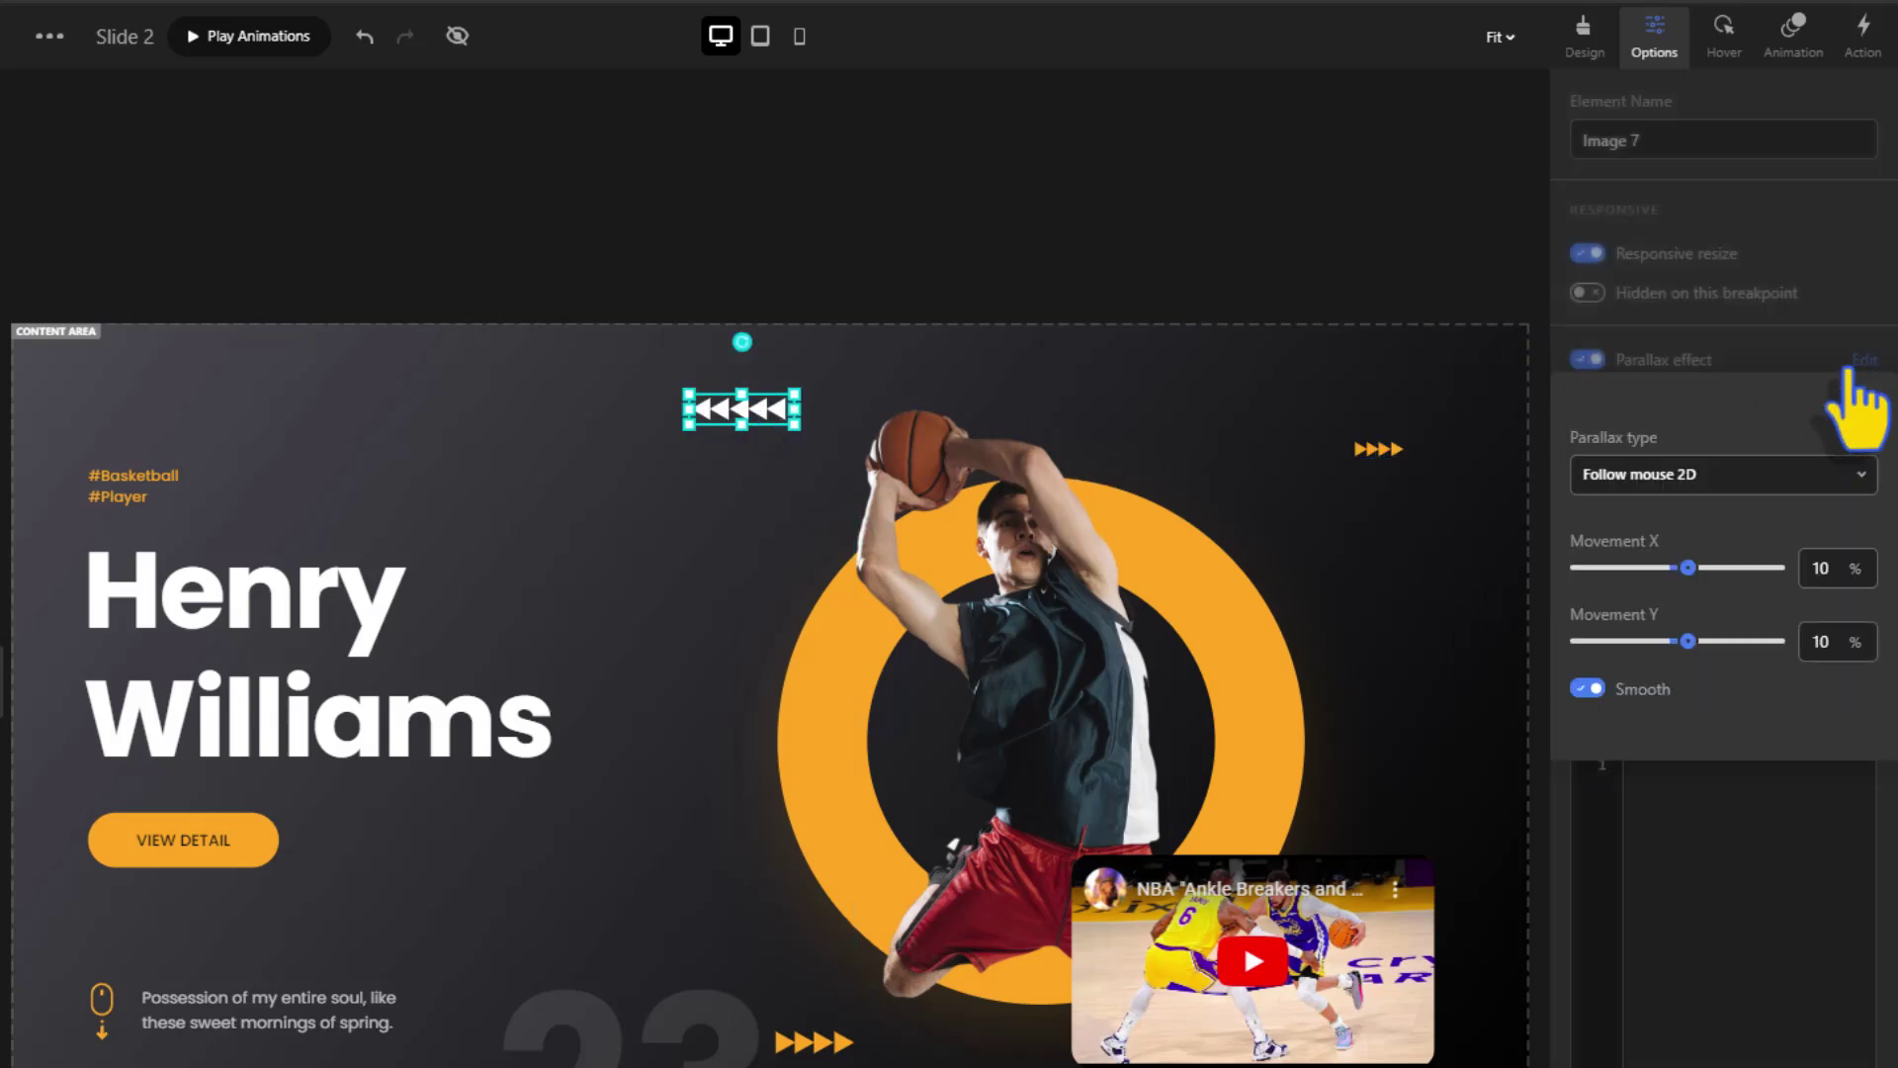
type("-4")
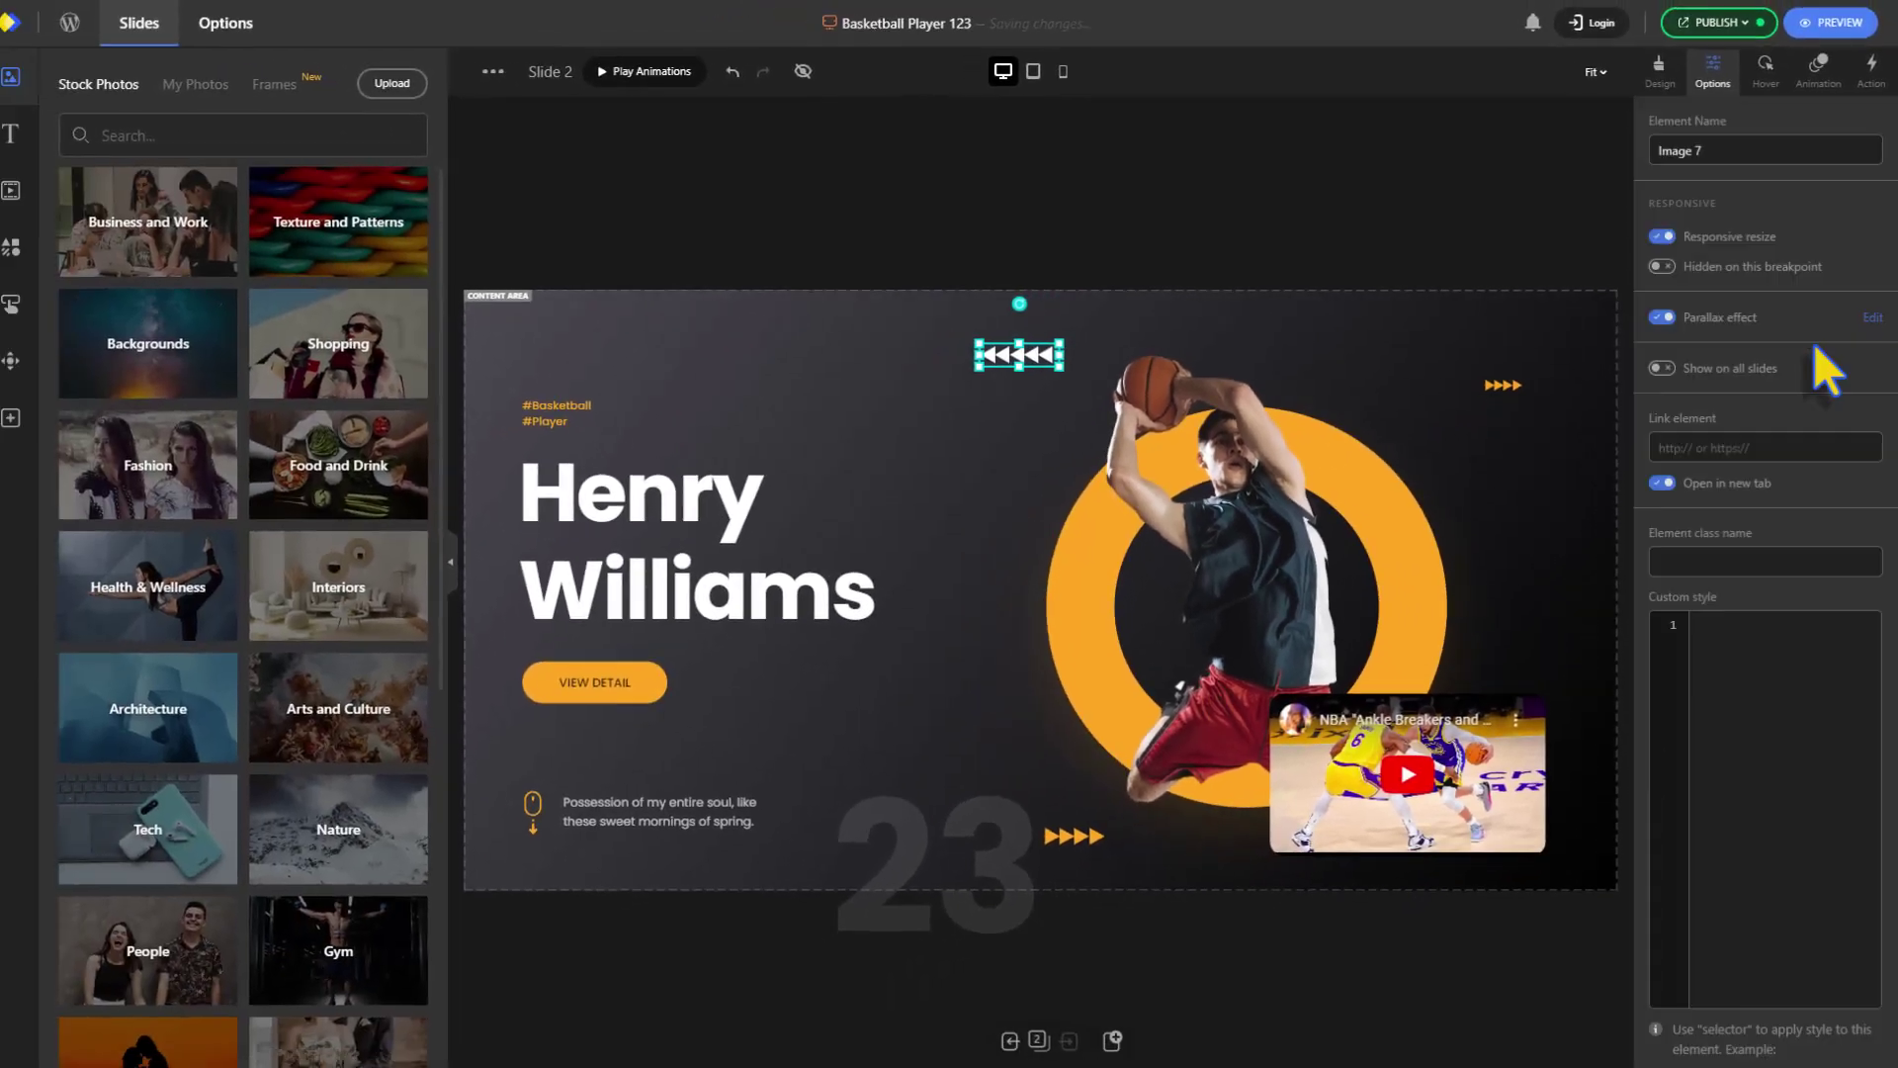
left_click(1428, 288)
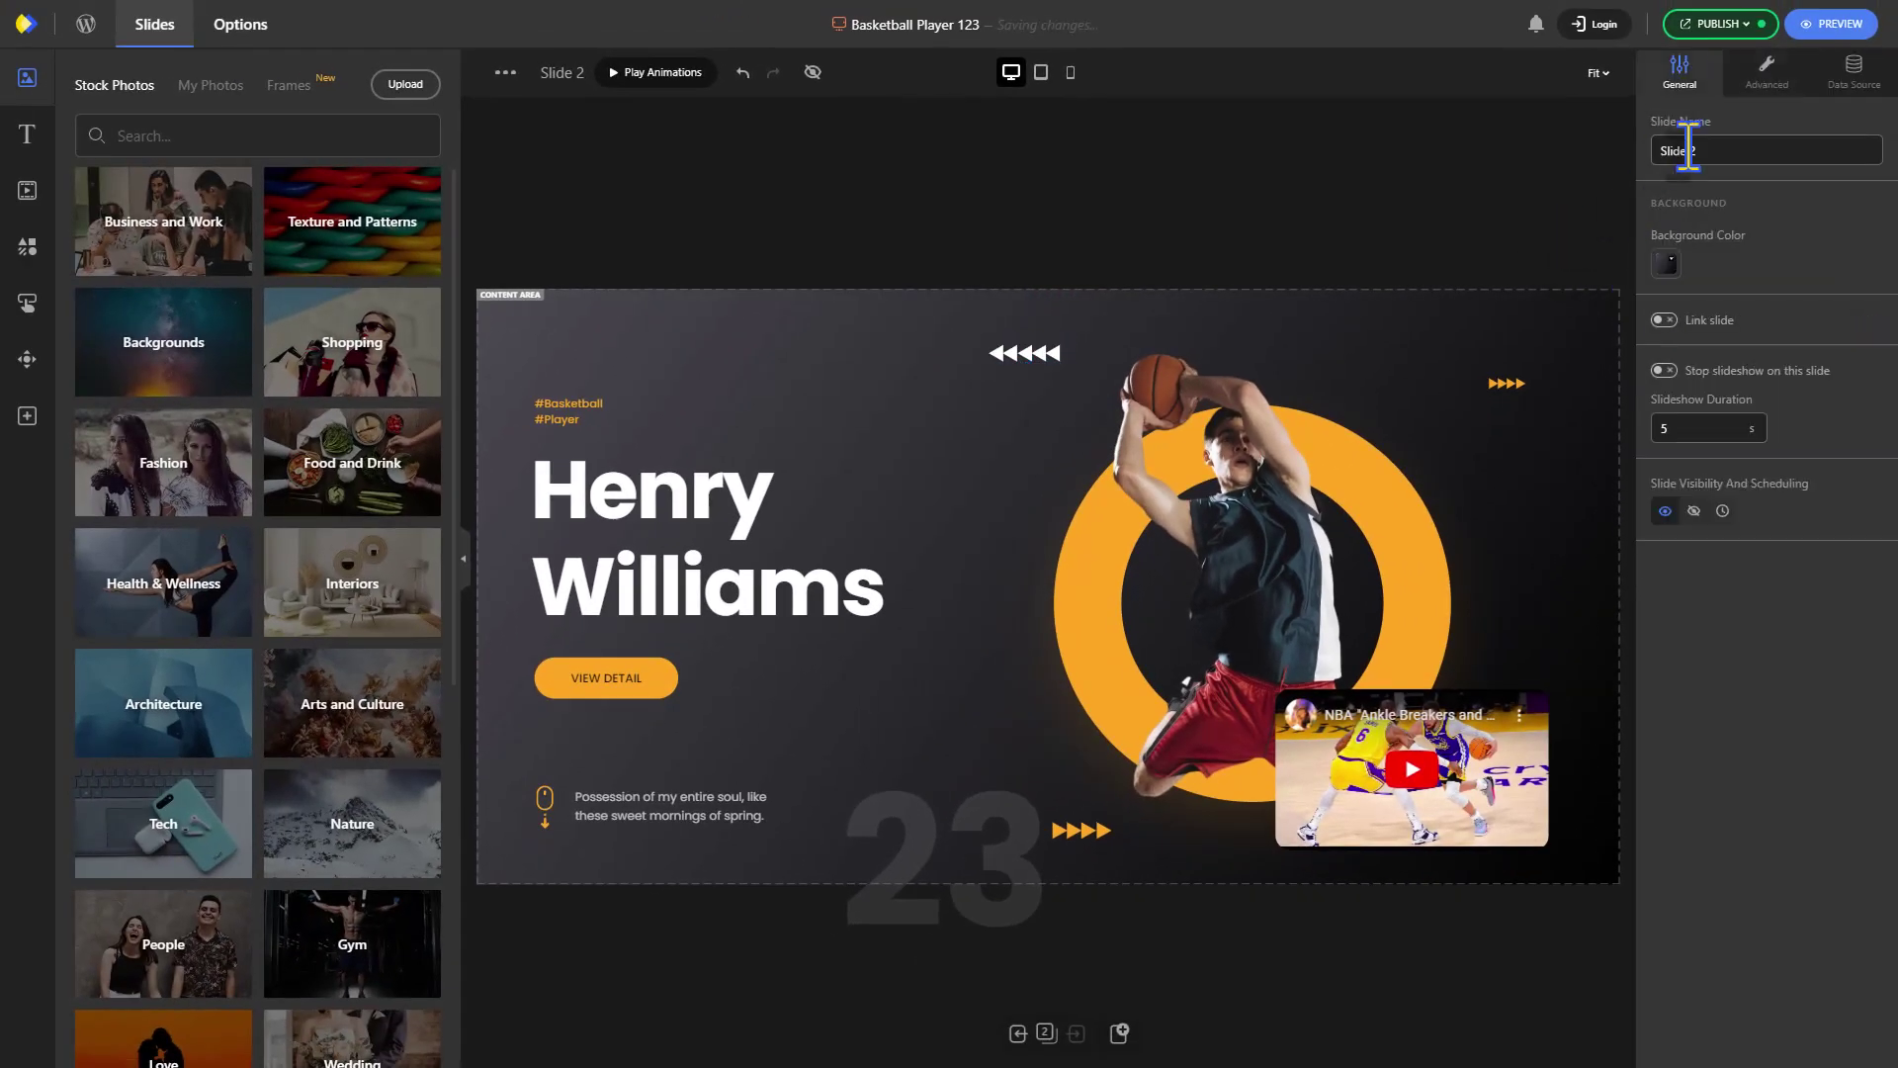
Preview the Basketball Player 123 slide to watch its parallax and animated headline
left_click(1827, 23)
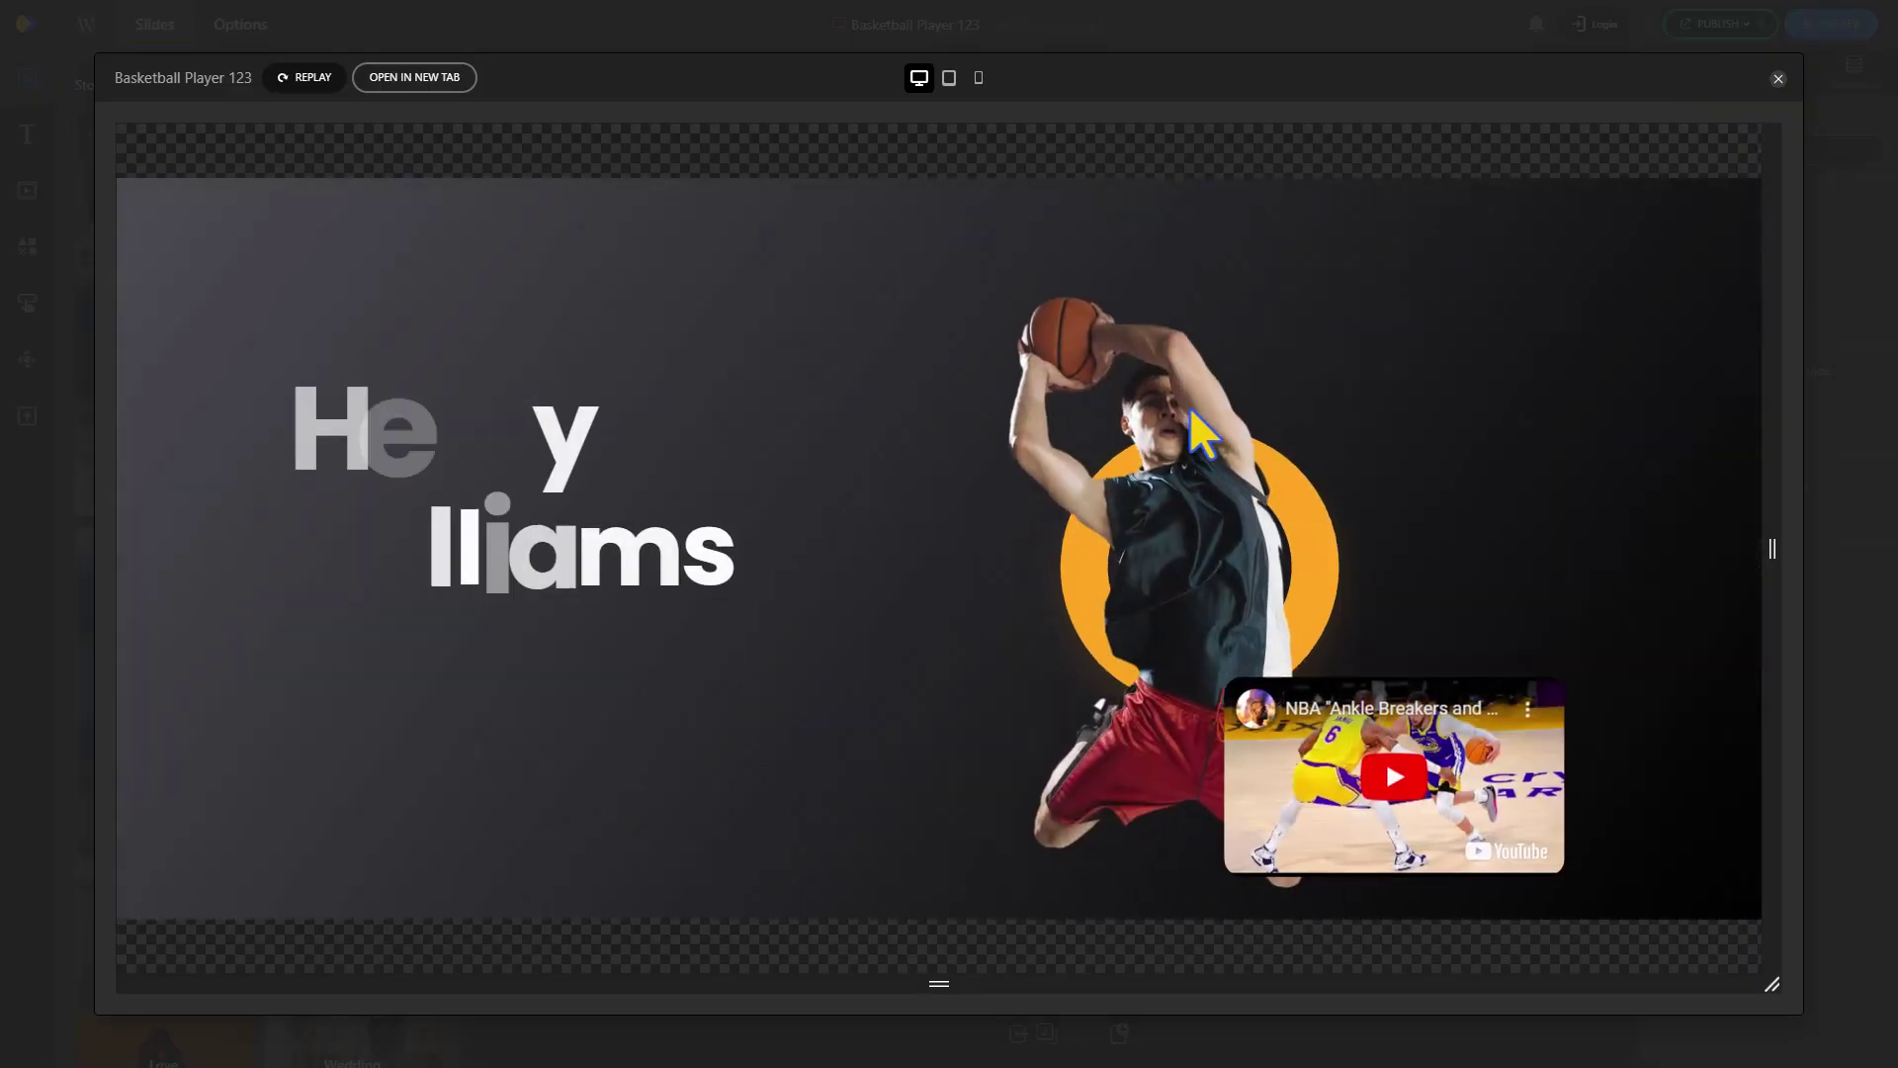